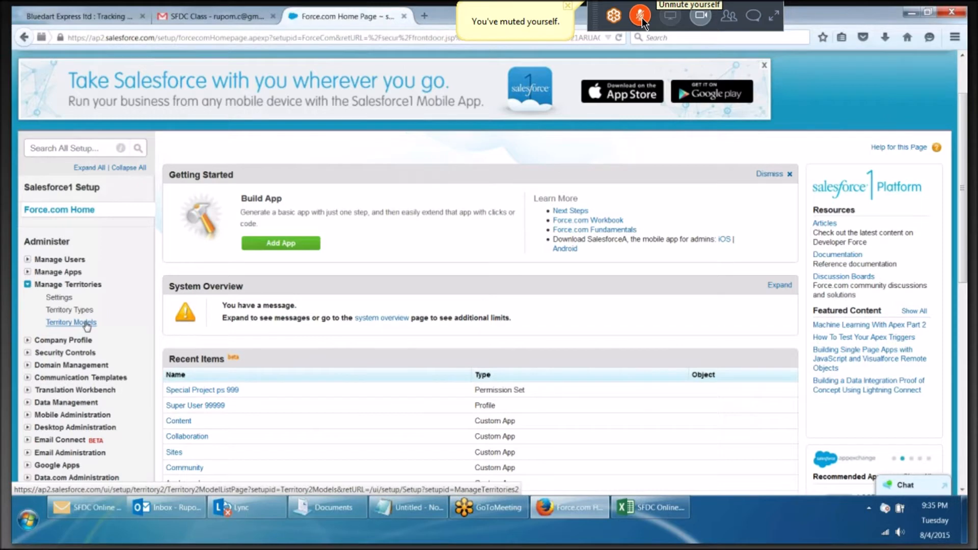
Open the Company Information page of the Company Profile setup and review the organization name, primary contact and locale details
left_click(27, 285)
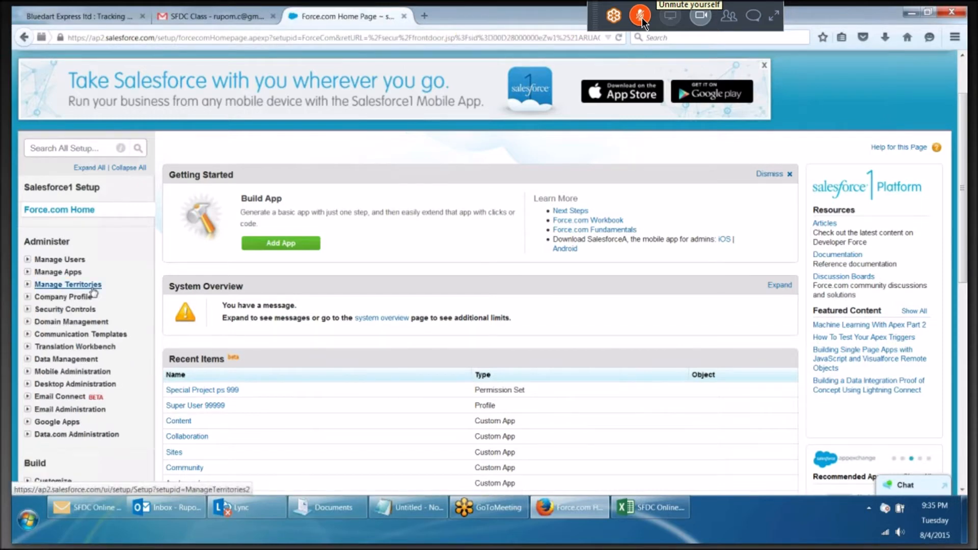
scroll(94, 294, "down", 3)
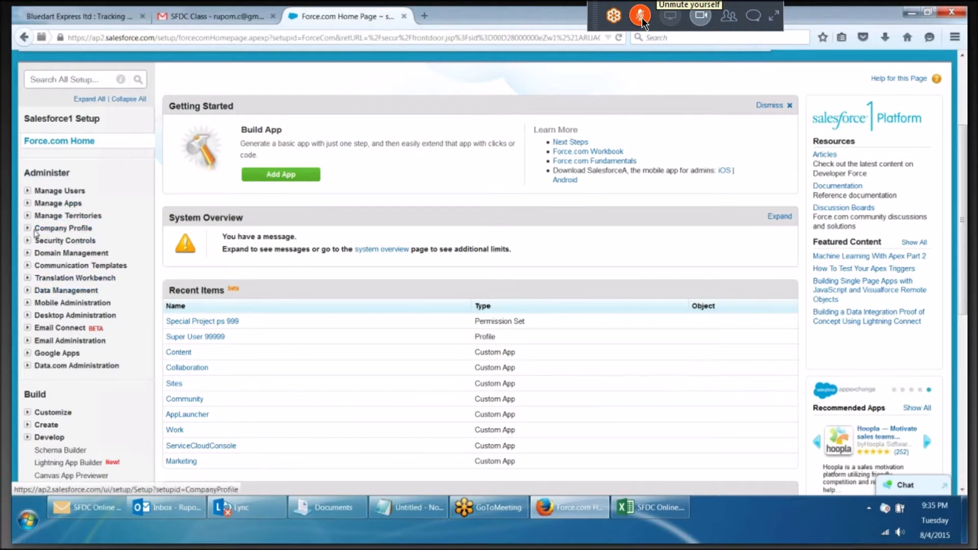
left_click(27, 229)
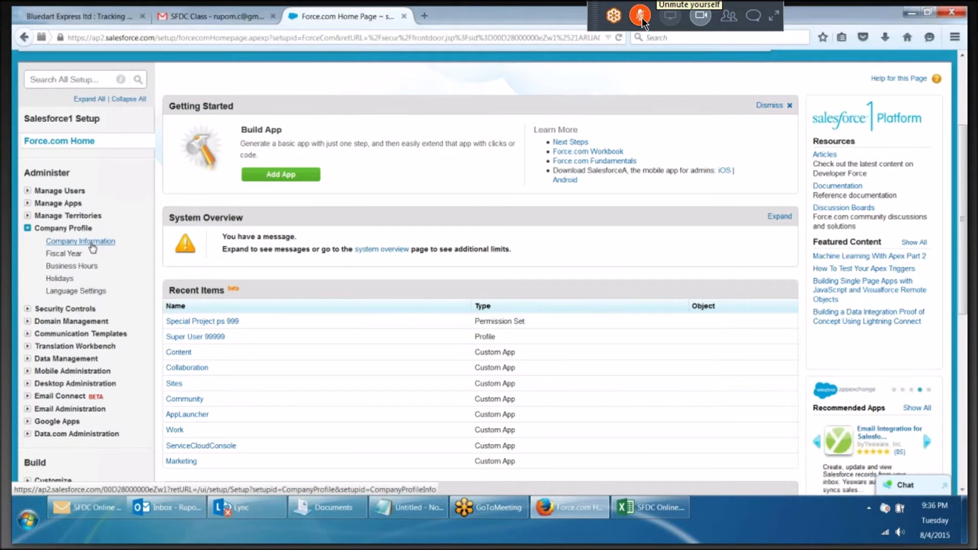
left_click(92, 245)
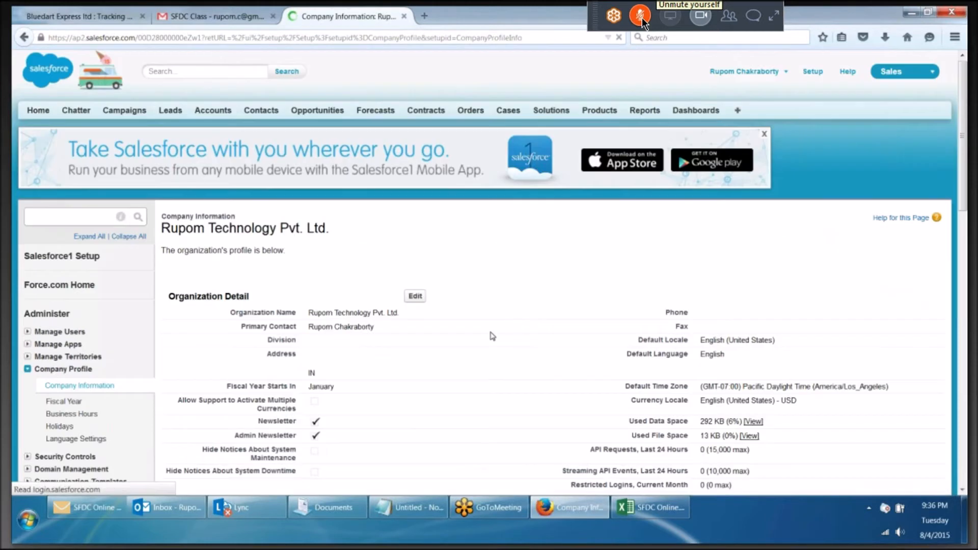
scroll(492, 336, "down", 3)
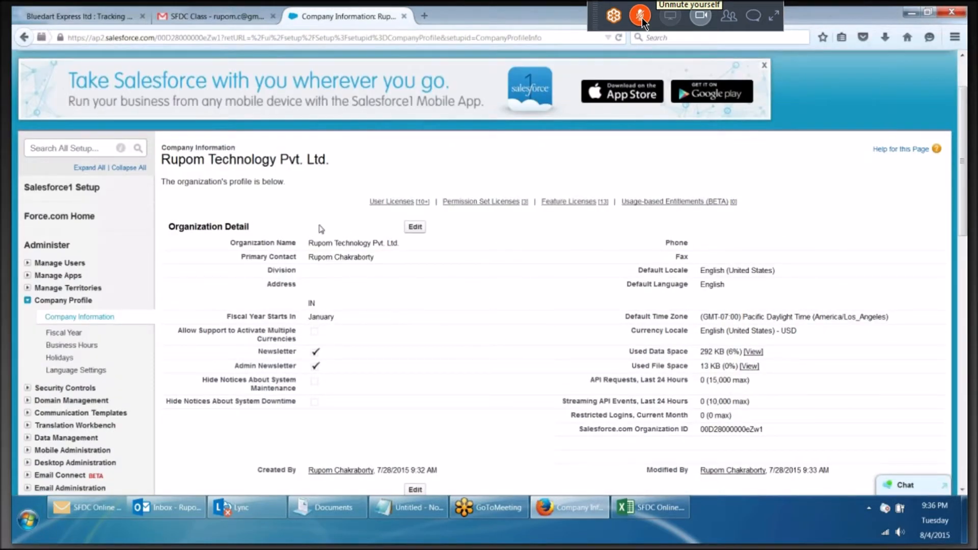
left_click_drag(308, 243, 390, 245)
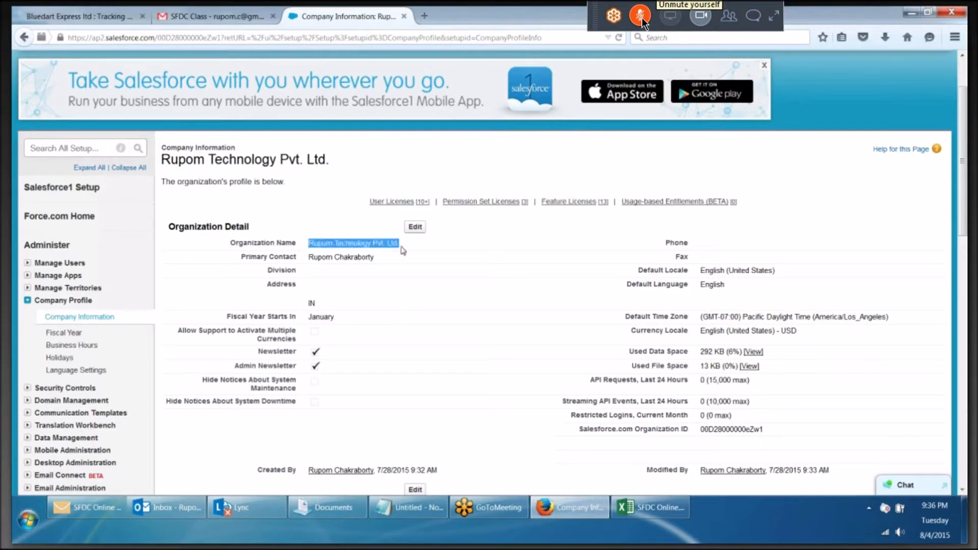
left_click(398, 280)
left_click_drag(307, 256, 375, 257)
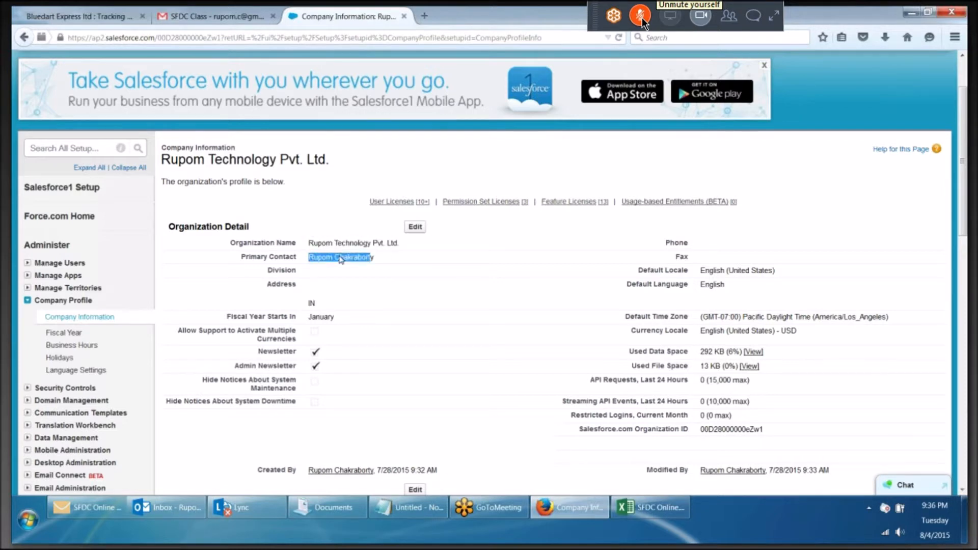
left_click(501, 298)
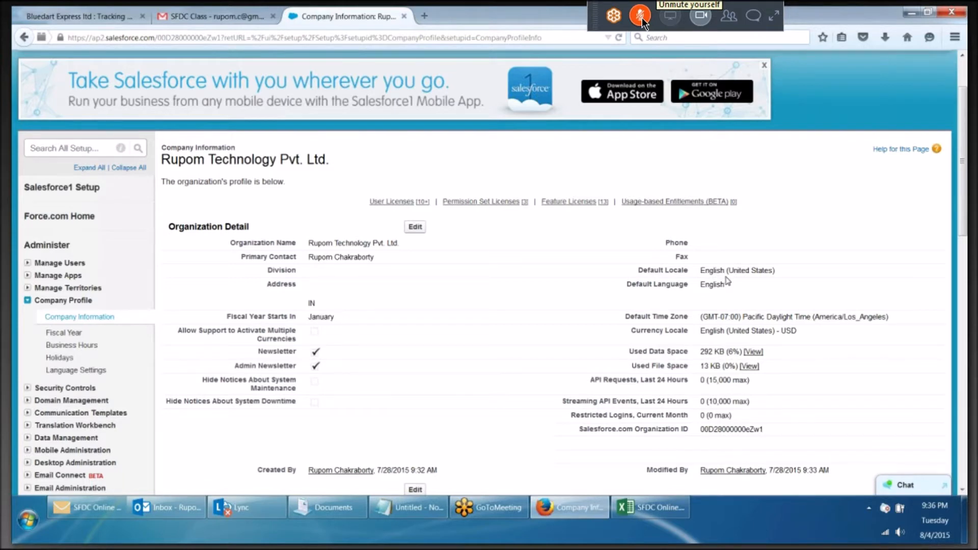
scroll(727, 281, "down", 3)
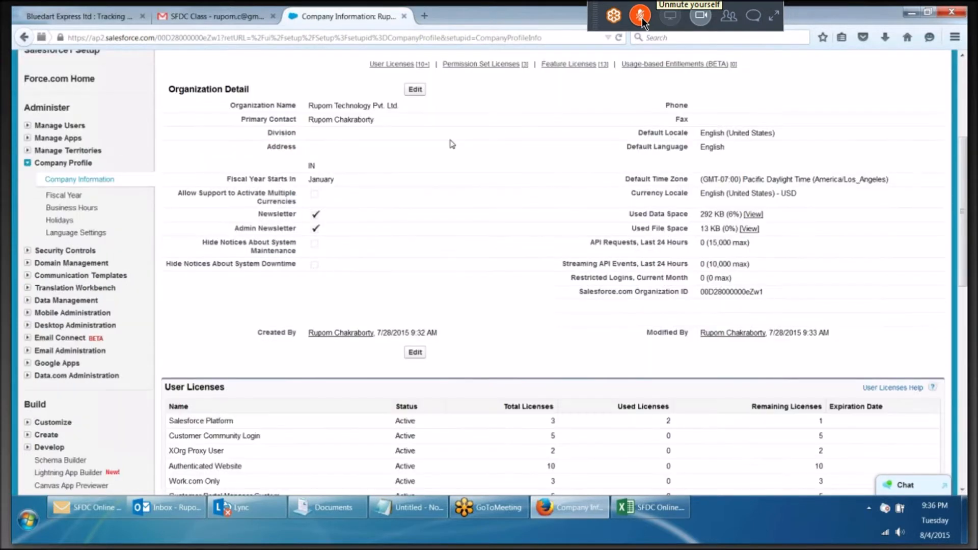
Start editing the organization profile and set the default time zone to (GMT+05:30) India Standard Time (Asia/Kolkata)
scroll(433, 127, "up", 1)
left_click(415, 107)
scroll(414, 111, "up", 1)
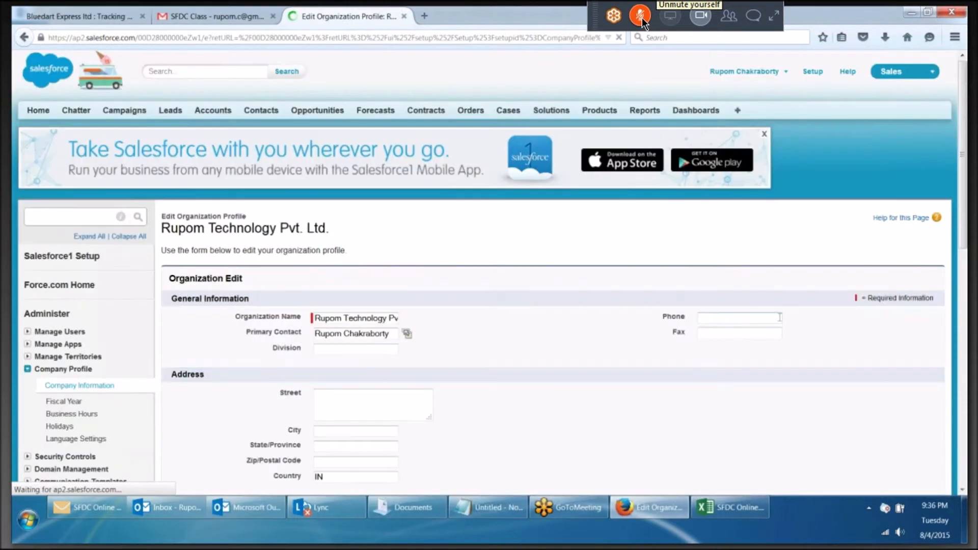
scroll(779, 317, "down", 5)
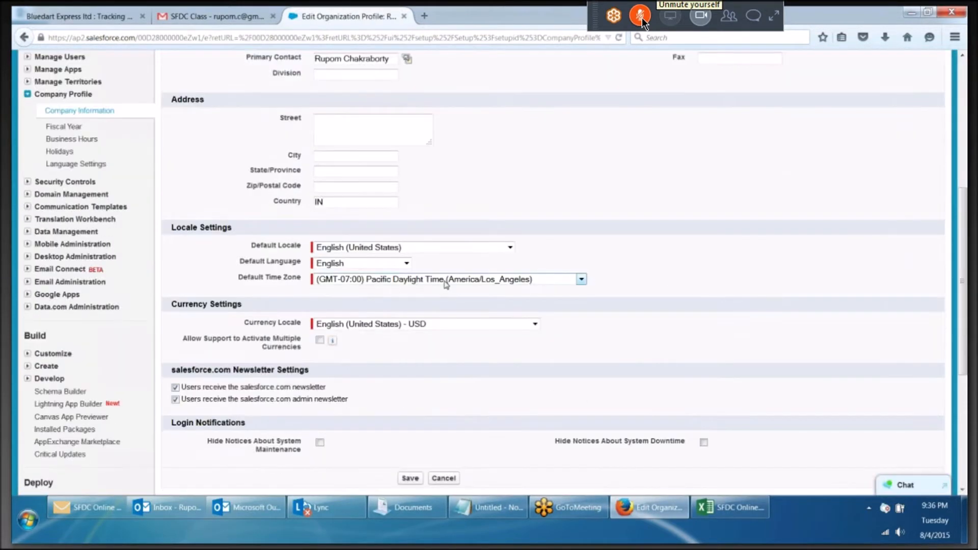
left_click(421, 280)
scroll(425, 352, "up", 4)
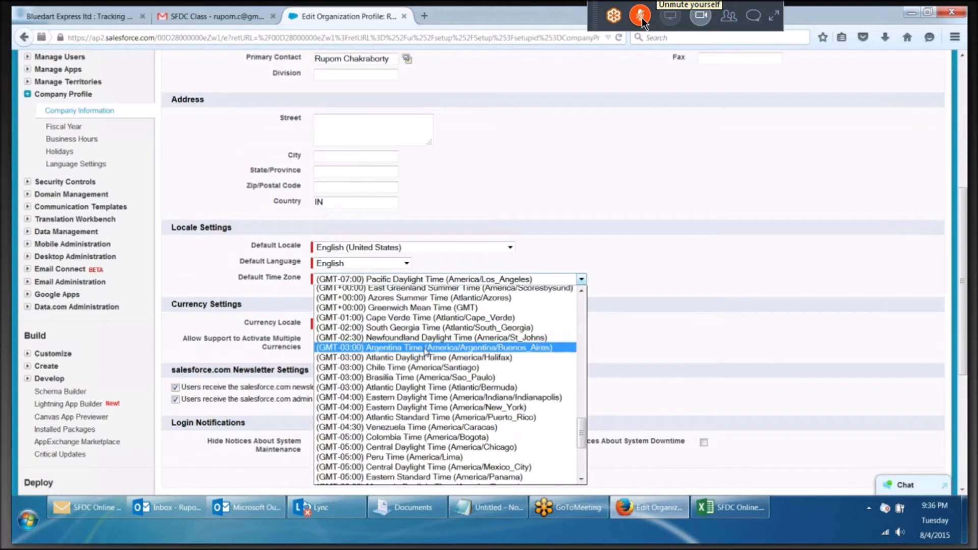
scroll(429, 346, "up", 1)
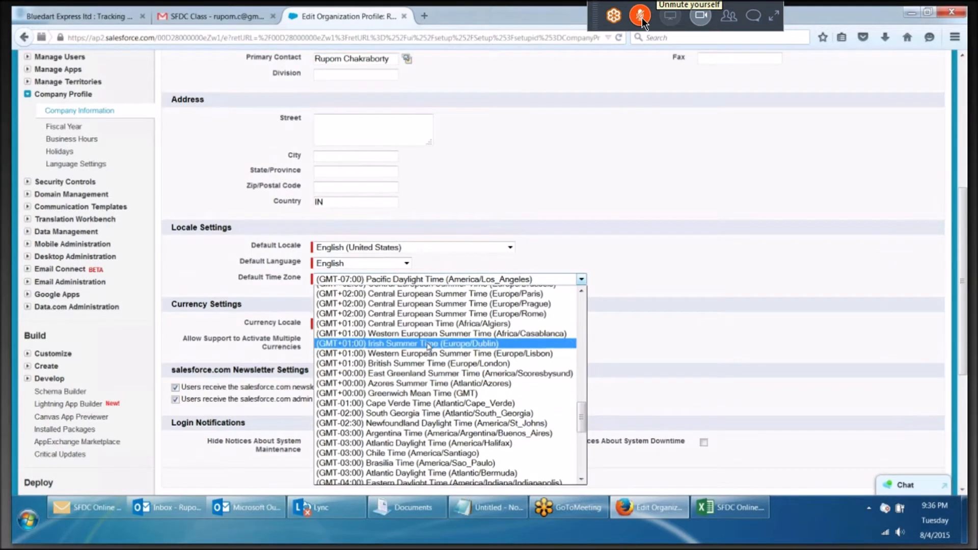
scroll(429, 346, "up", 5)
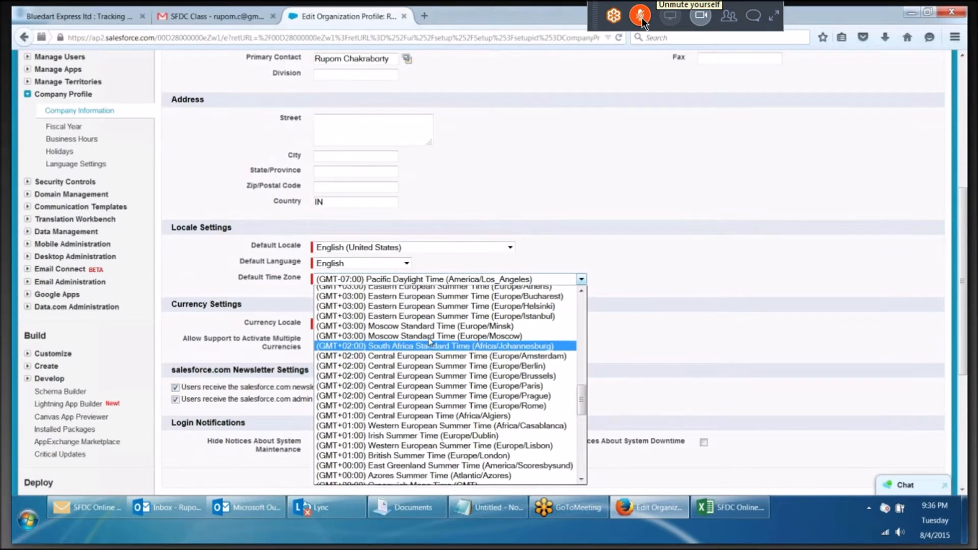
scroll(429, 341, "up", 5)
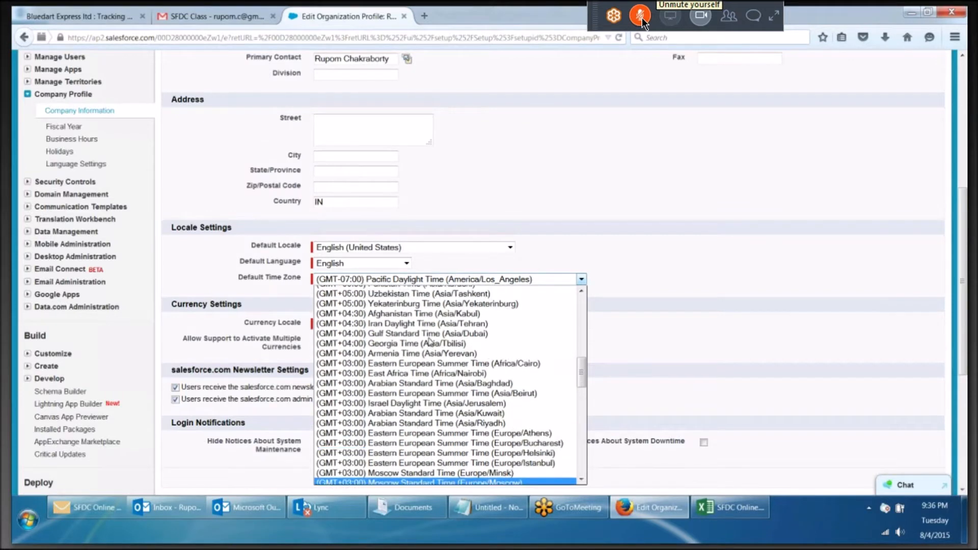
scroll(429, 340, "up", 1)
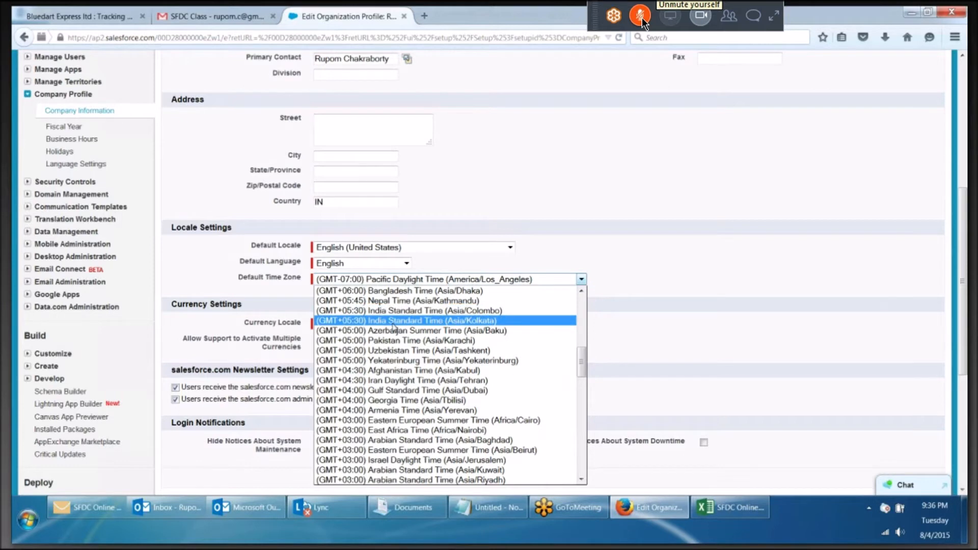
left_click(393, 323)
Set the organization's currency locale to Hindi (India) - INR
left_click(458, 326)
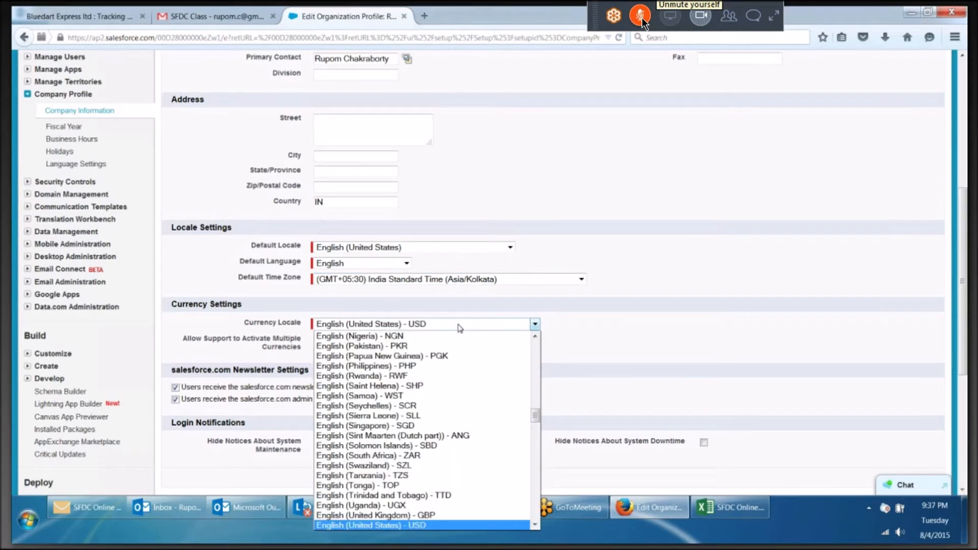
scroll(444, 401, "down", 3)
scroll(446, 401, "down", 20)
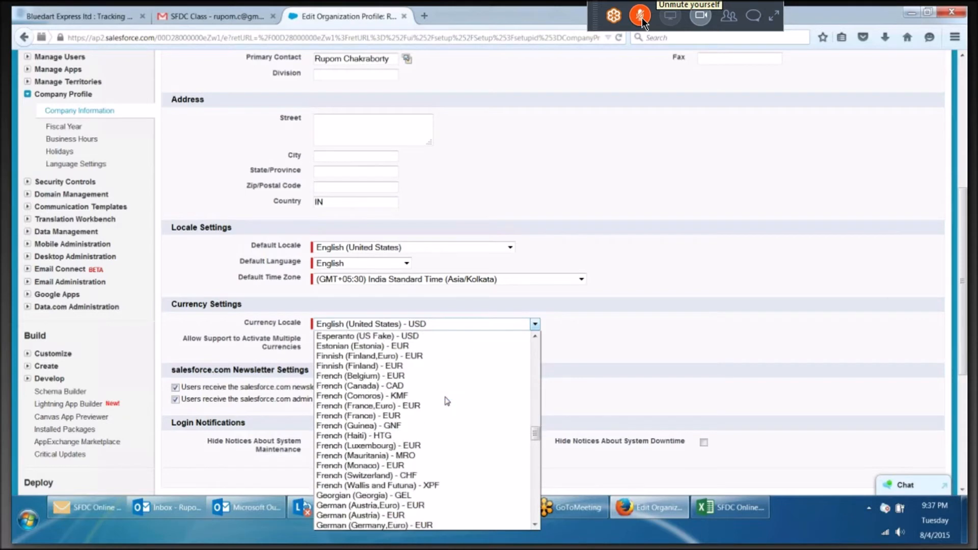
scroll(445, 402, "down", 15)
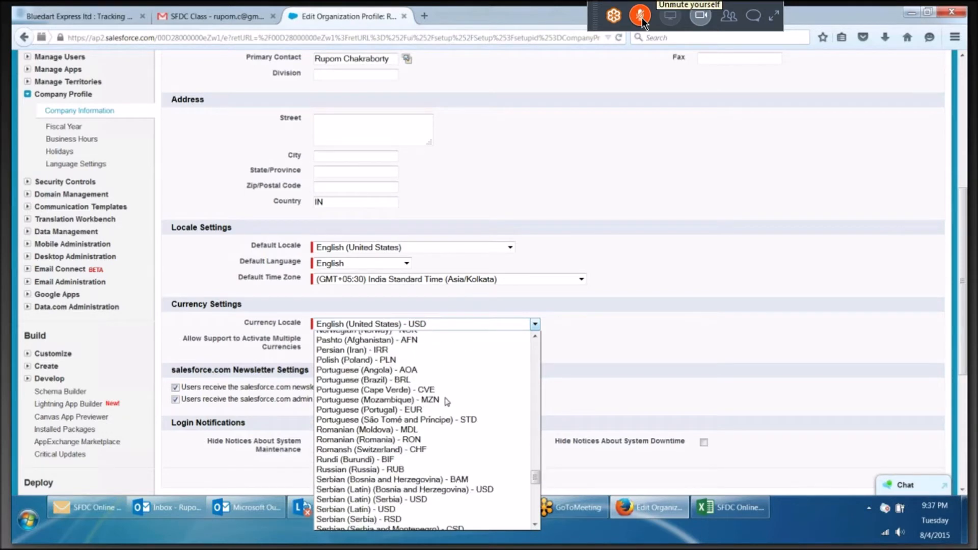
scroll(446, 402, "down", 2)
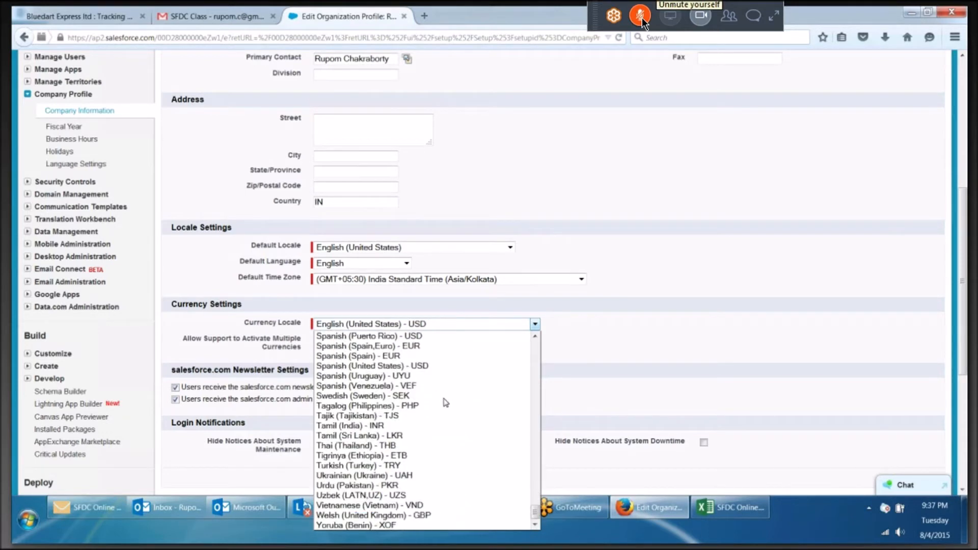
scroll(446, 403, "up", 12)
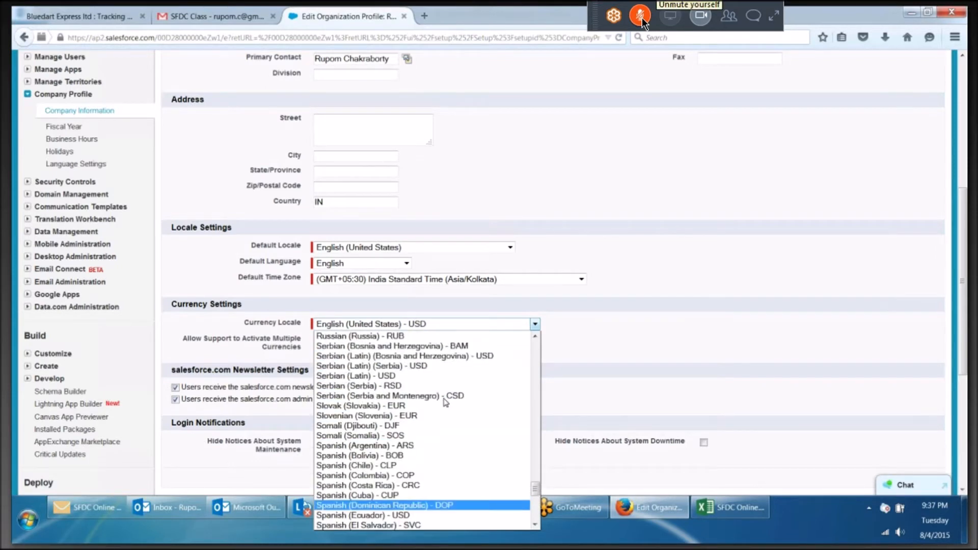
scroll(445, 402, "up", 4)
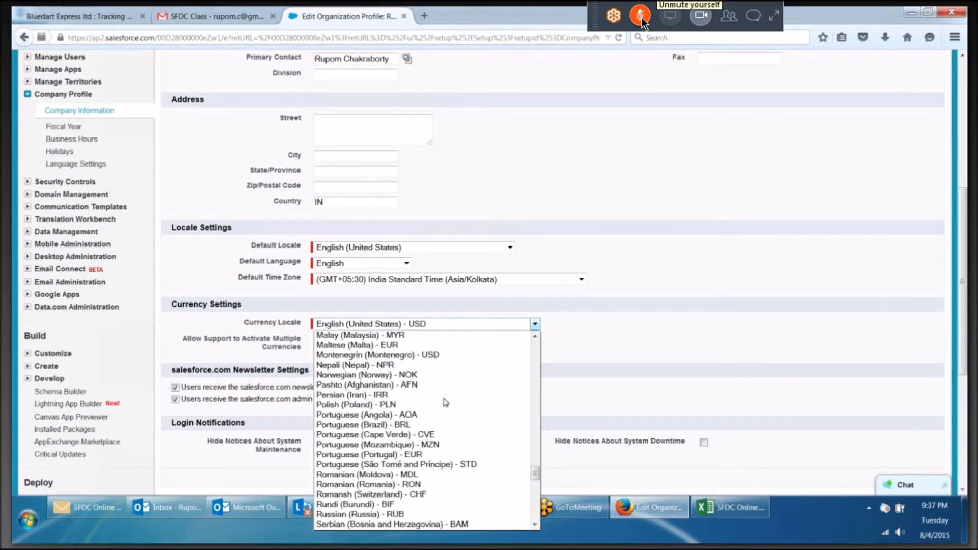
scroll(445, 402, "up", 4)
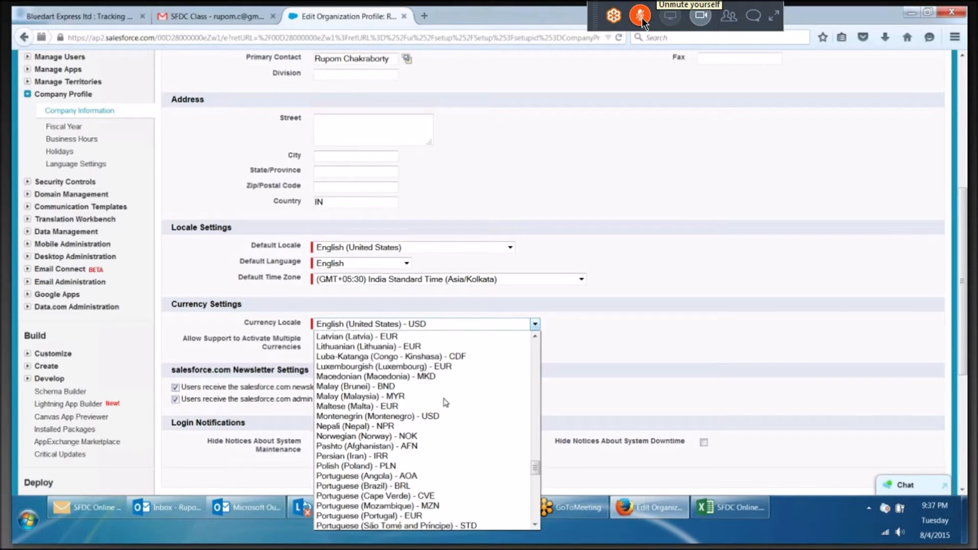
scroll(446, 403, "up", 3)
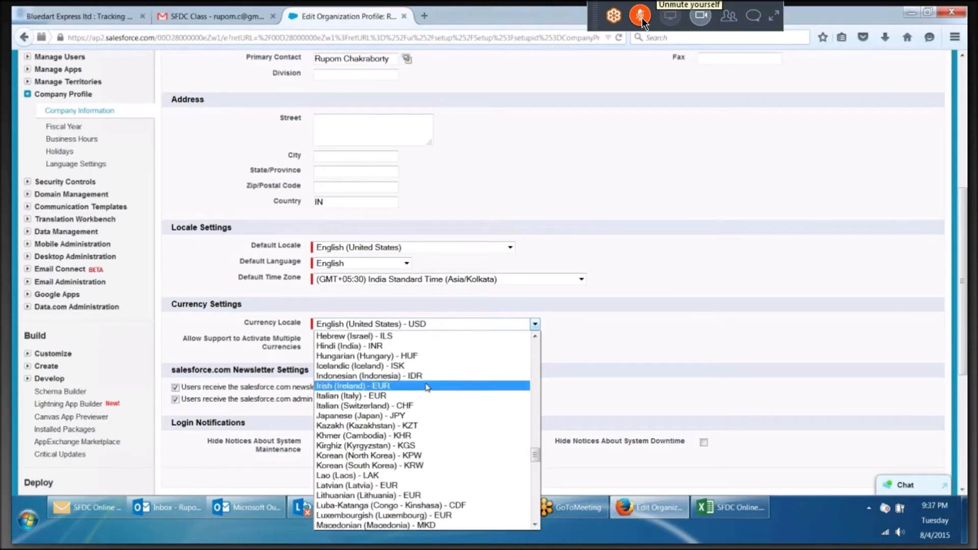
scroll(427, 387, "up", 1)
scroll(426, 387, "up", 1)
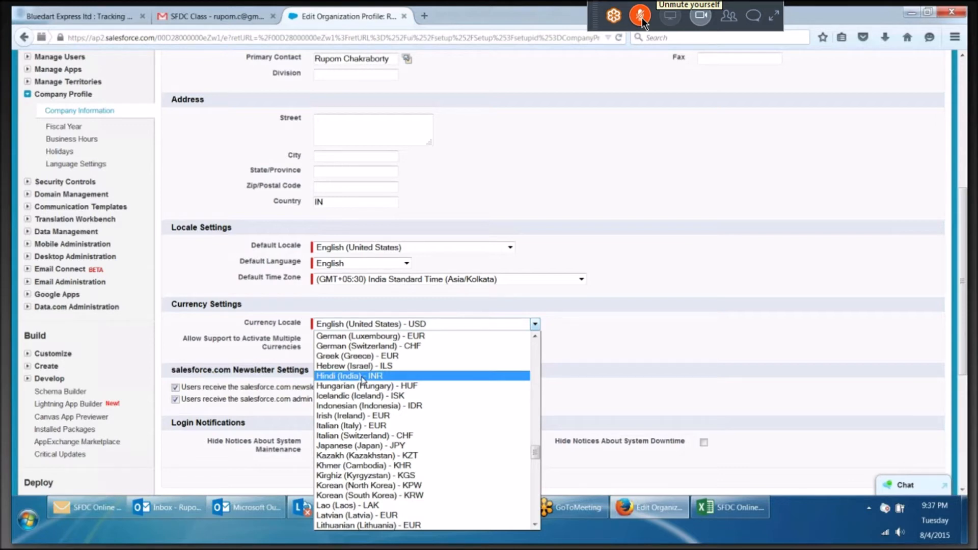
left_click(362, 377)
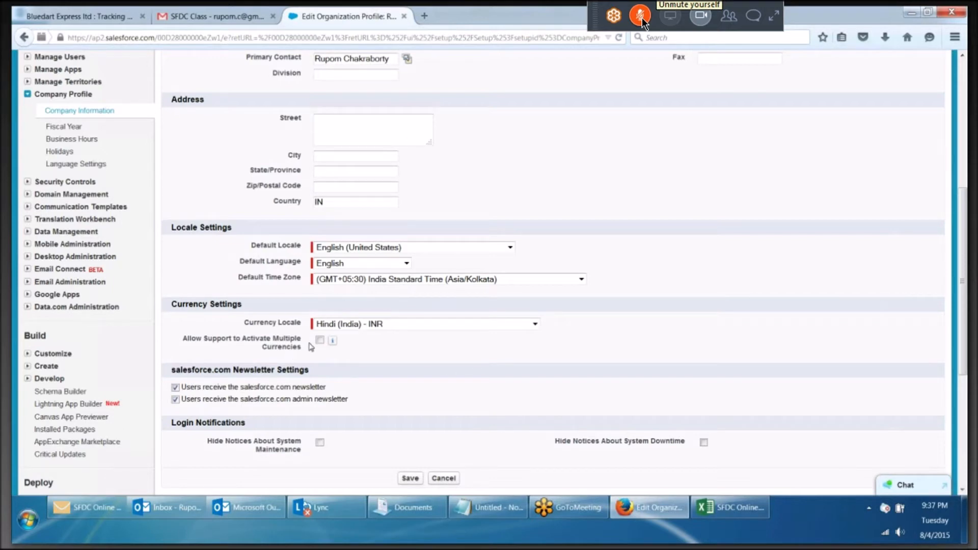
Enable the option allowing support to activate multiple currencies and read its explanatory help text
left_click(320, 339)
mouse_move(334, 342)
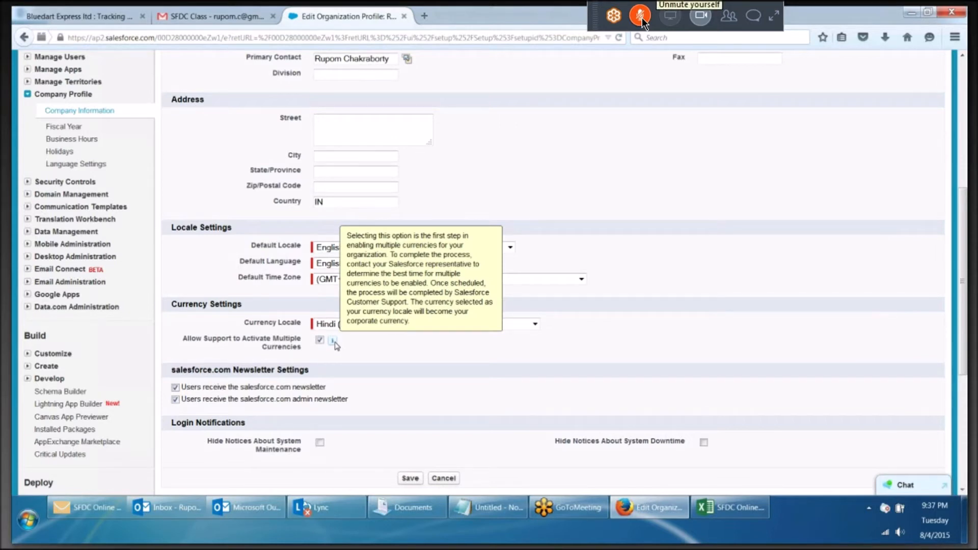
key("XF86AudioRaiseVolume")
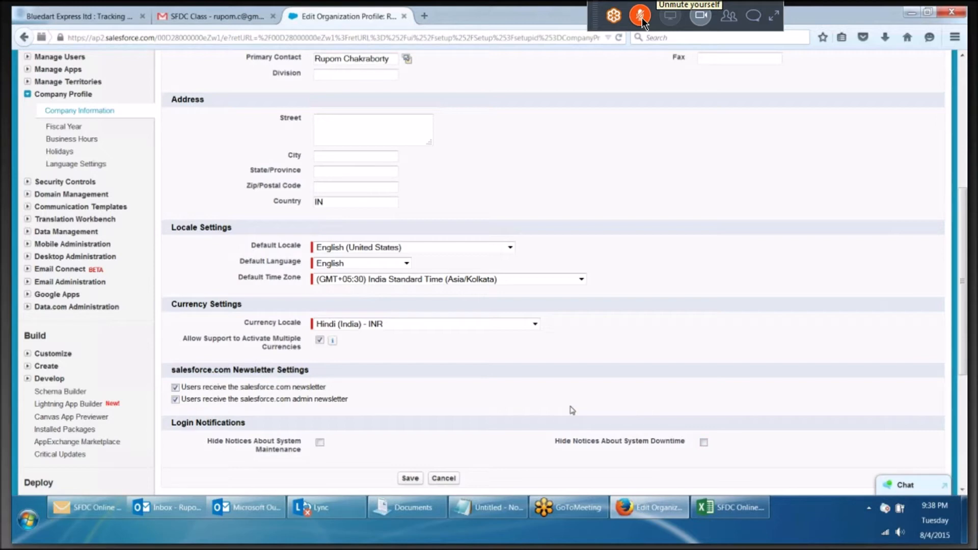
Fill in the city, state/province and zip/postal code of the organization's address
scroll(437, 271, "up", 3)
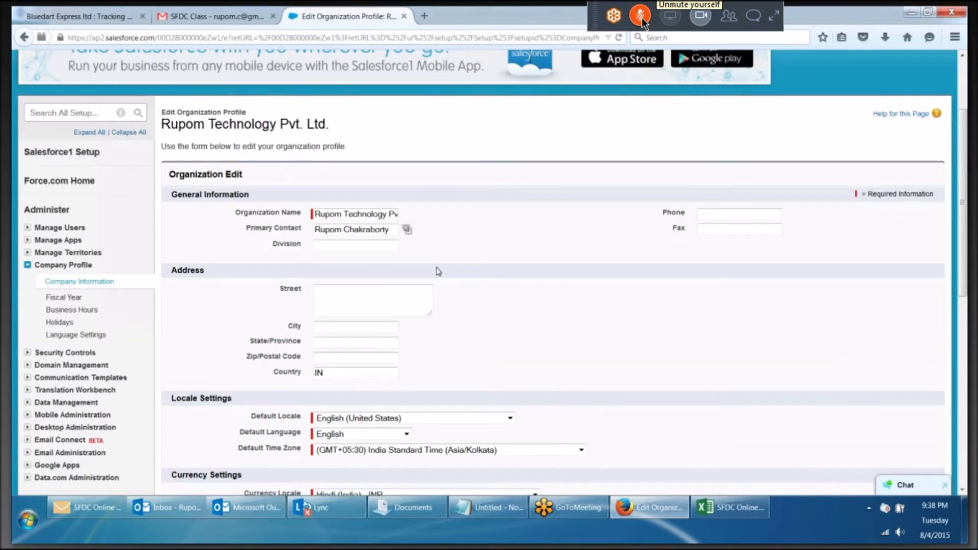
scroll(437, 271, "up", 1)
left_click(336, 363)
type("Hydderabad")
left_click(362, 380)
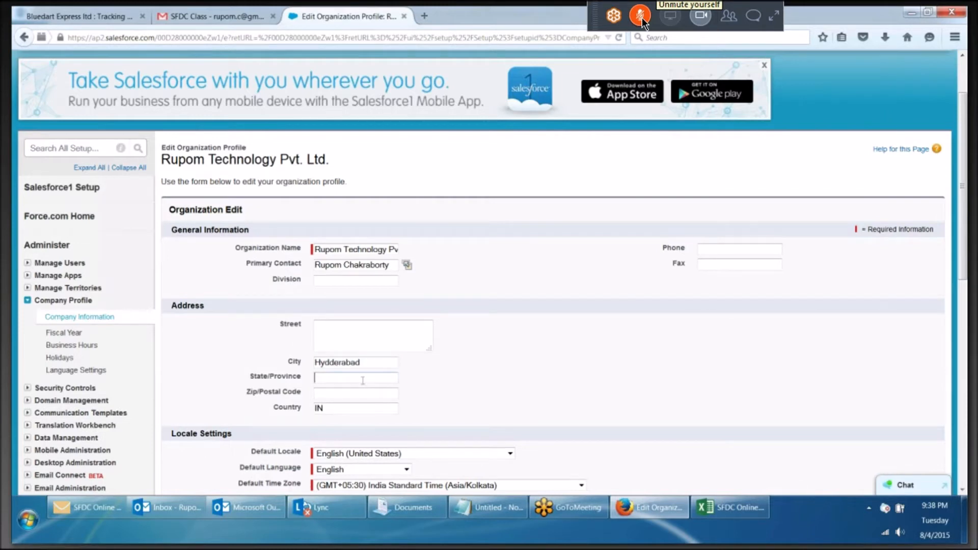
type("TS")
left_click(339, 392)
type("500001")
Enter the organization's phone and fax numbers in the general information
left_click(717, 254)
type("777777")
left_click(712, 265)
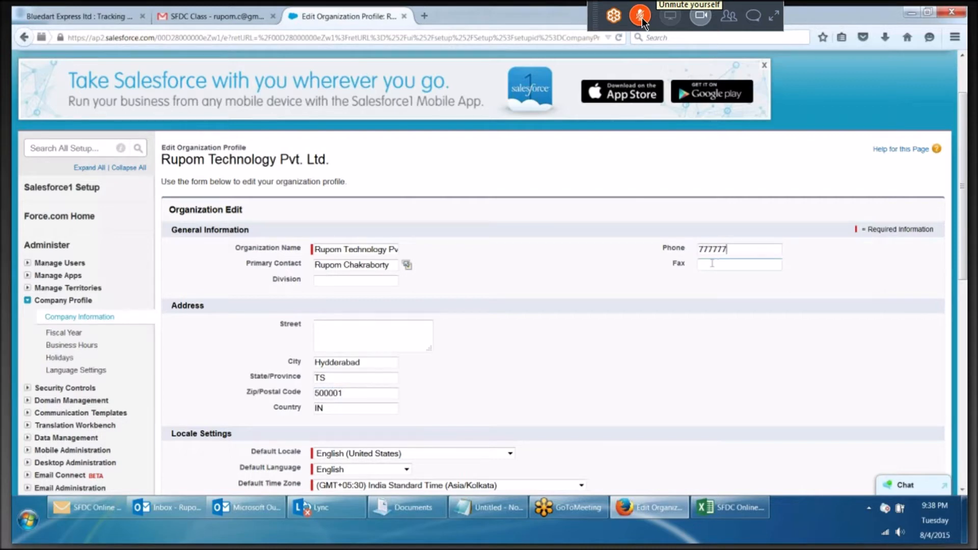
type("555555")
Disable both the salesforce.com newsletter and admin newsletter, then save the organization profile and accept the currency symbol change
scroll(464, 312, "down", 10)
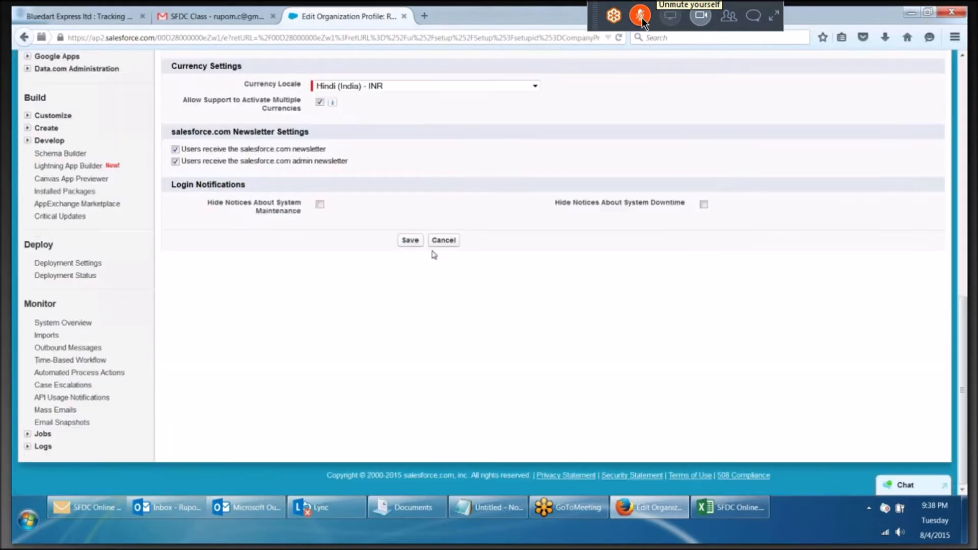
left_click(176, 149)
left_click(176, 162)
left_click(411, 242)
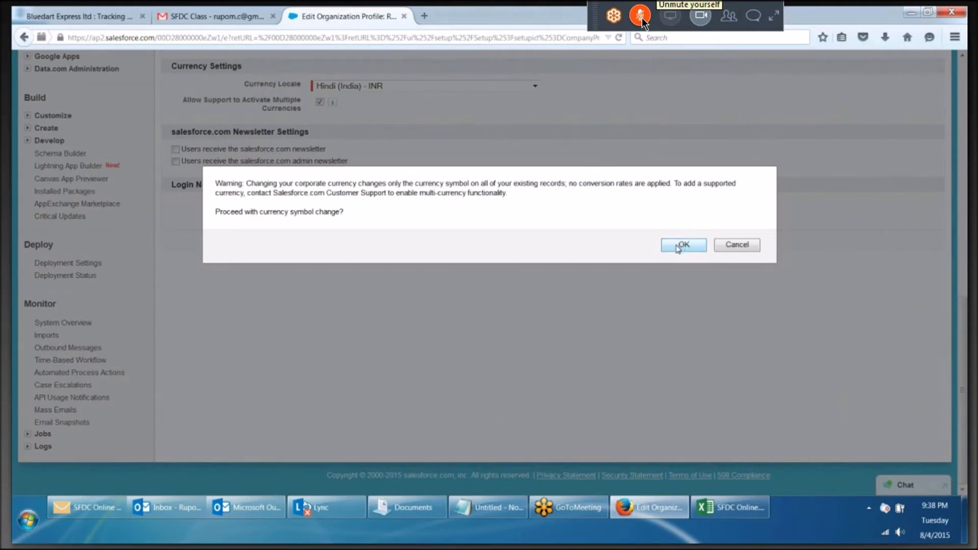
left_click(679, 247)
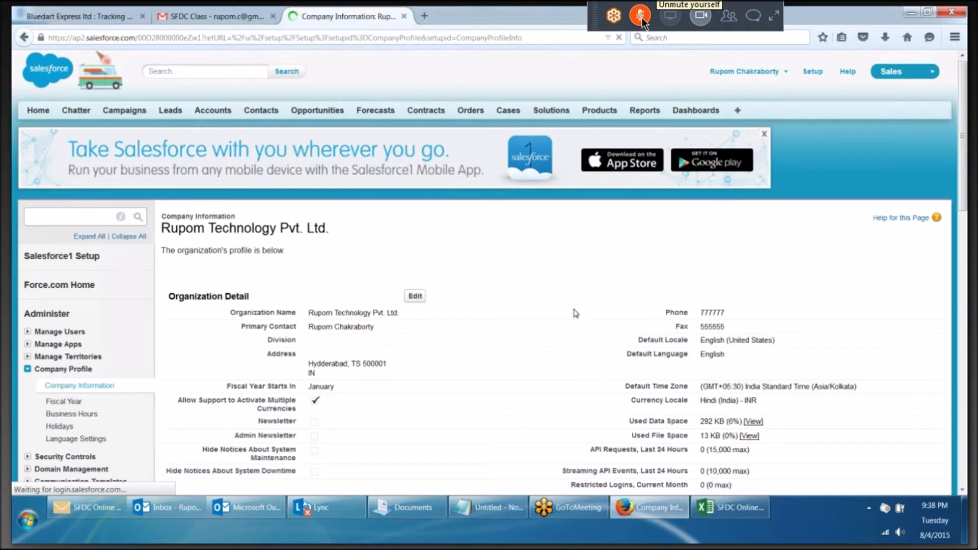
scroll(575, 313, "down", 5)
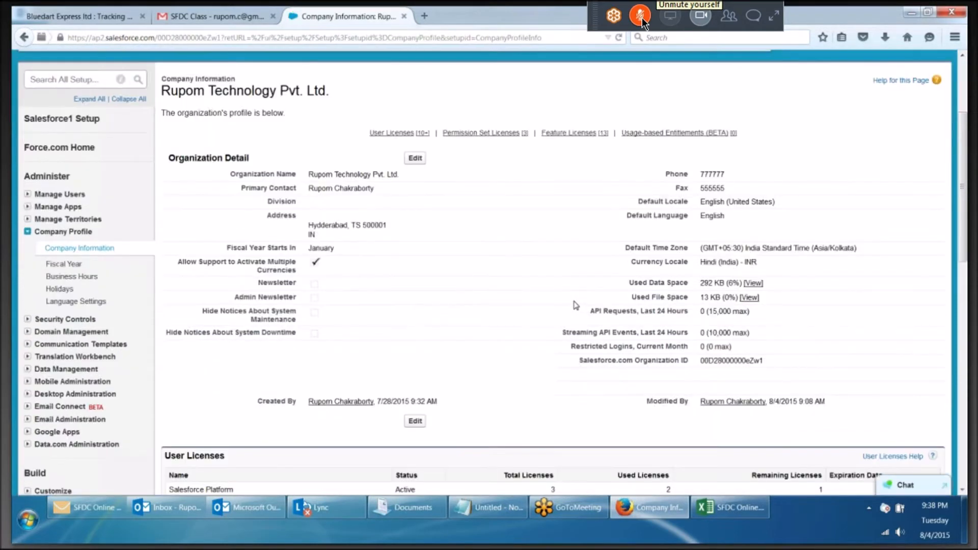
Examine the organization details and the user licenses table on the Company Information page
scroll(575, 304, "down", 2)
scroll(576, 303, "down", 1)
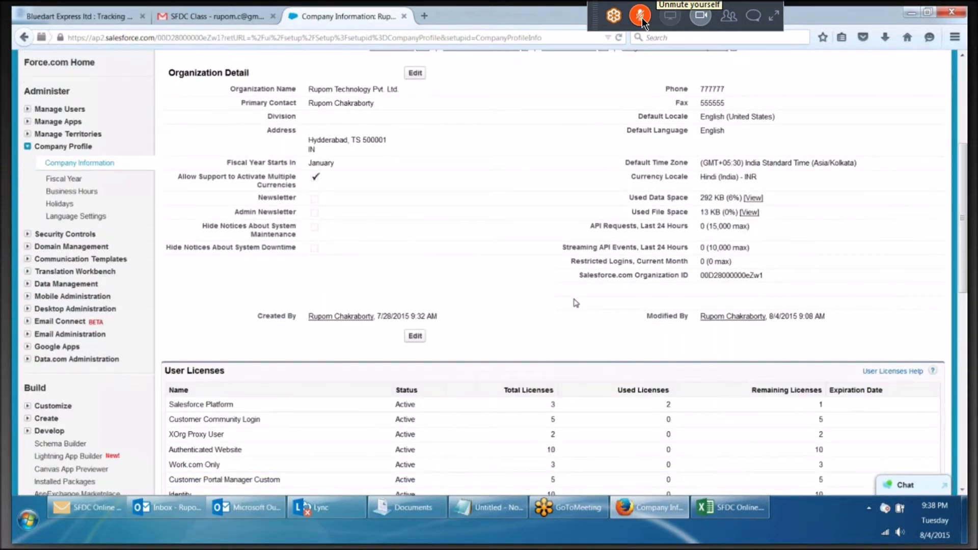
scroll(576, 303, "down", 3)
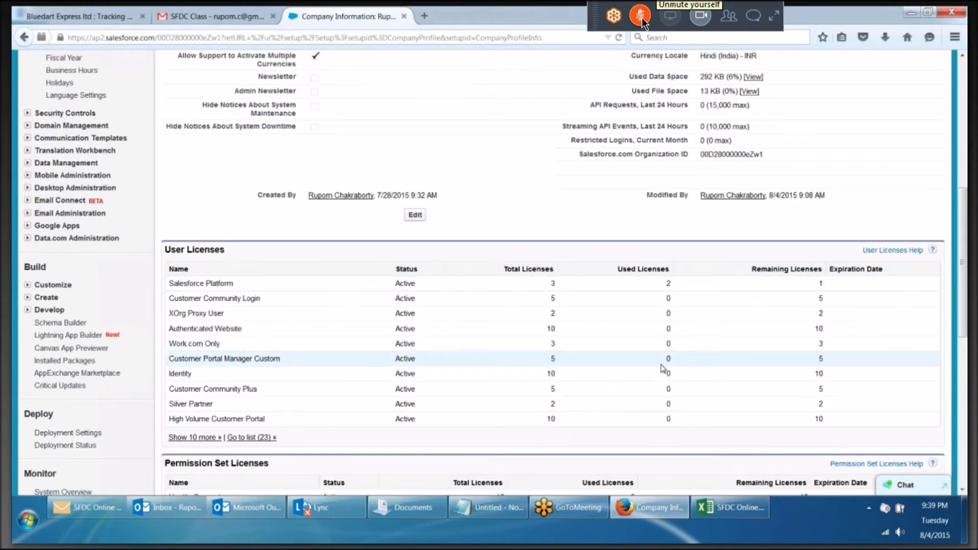
scroll(665, 366, "down", 3)
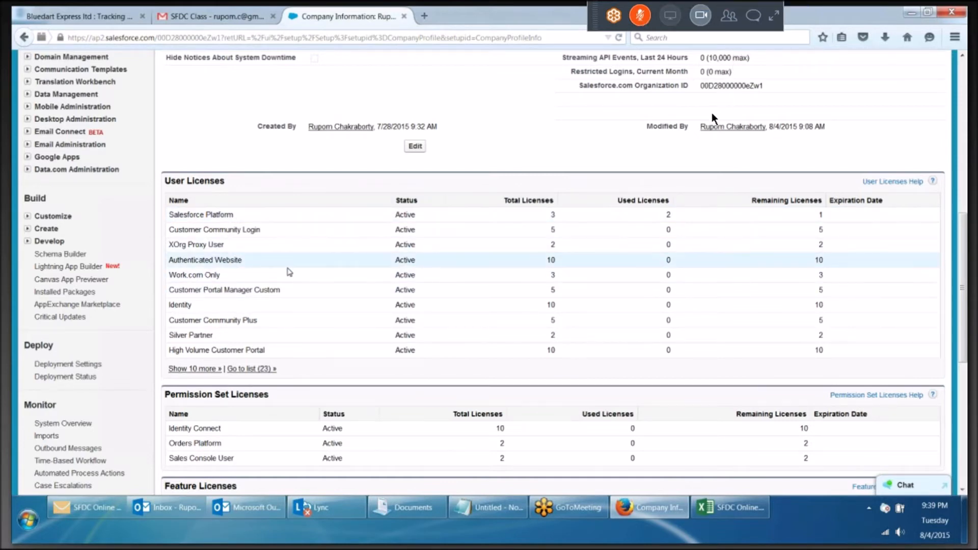
Start a new user record, set its user license to Salesforce Platform and check the profiles offered for it
scroll(289, 272, "up", 5)
left_click(56, 125)
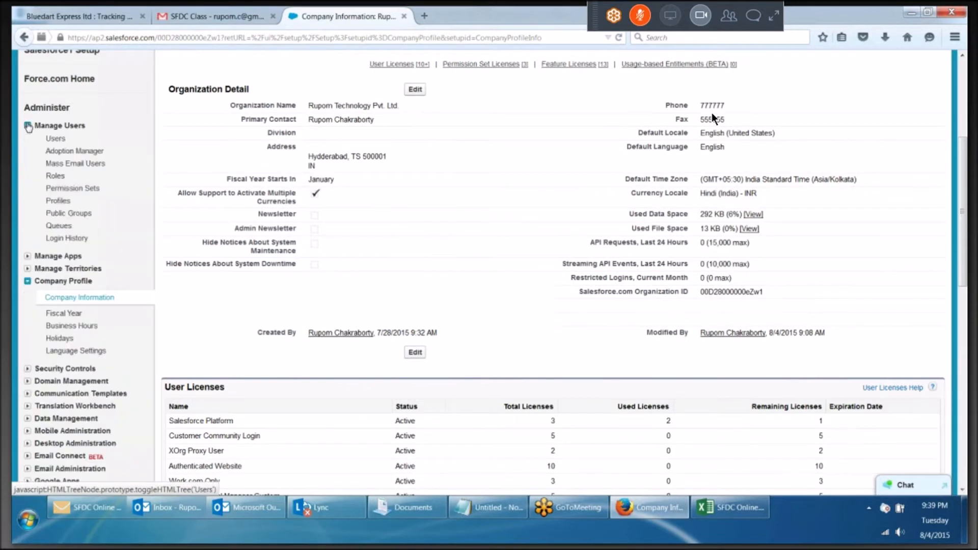
left_click(62, 142)
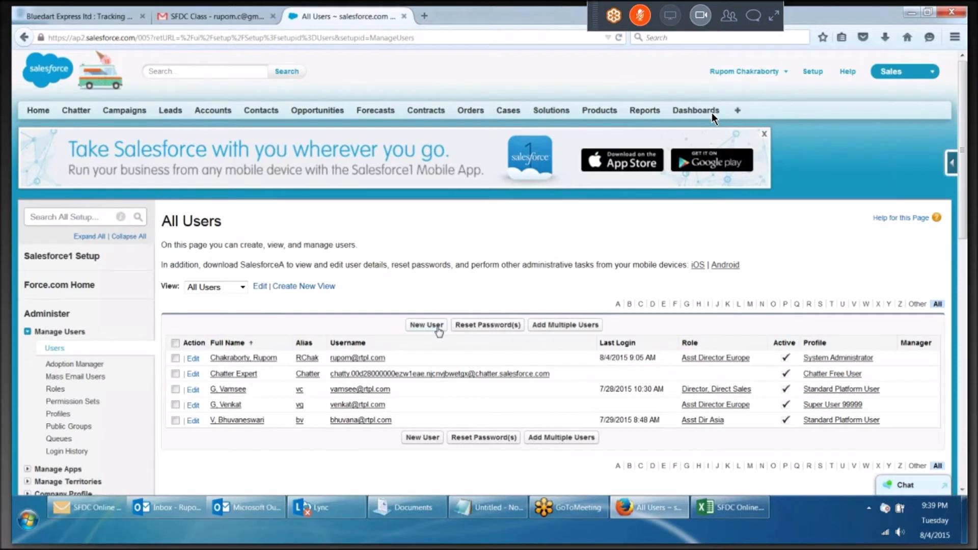
left_click(437, 328)
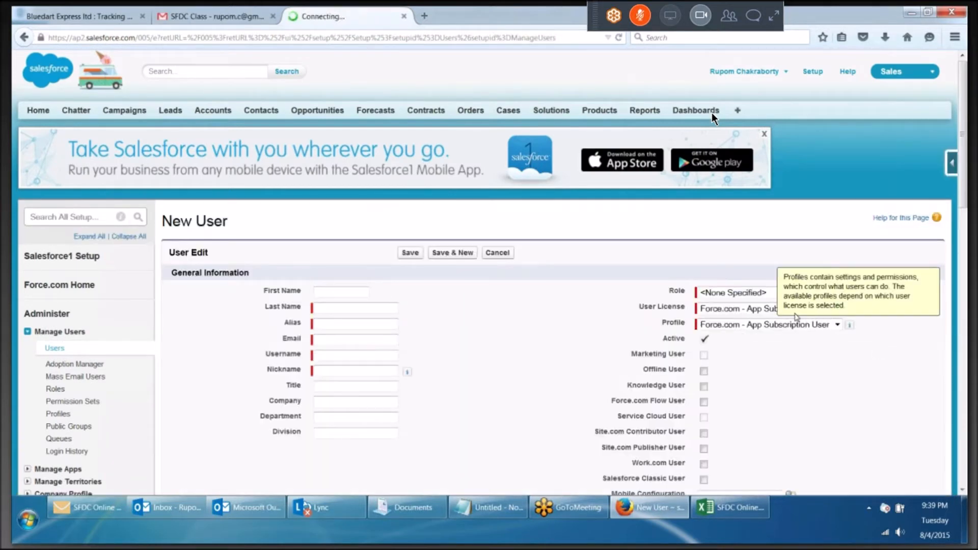
left_click(817, 310)
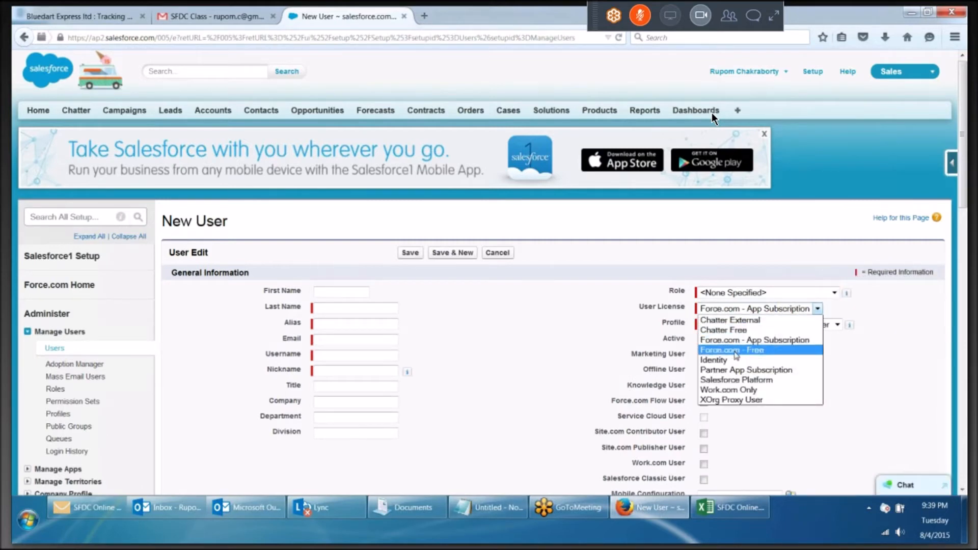
left_click(738, 379)
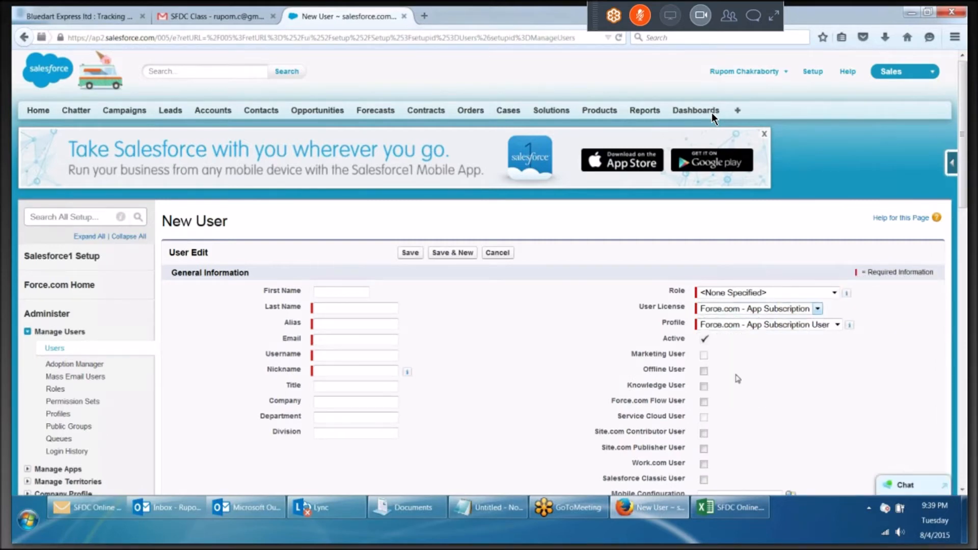
left_click(763, 326)
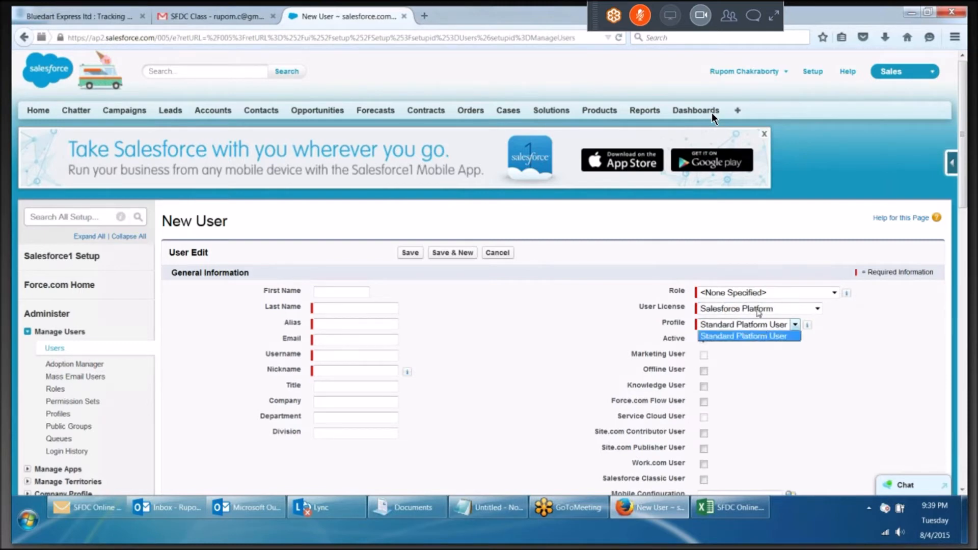
Change the new user's license to Chatter External, check its profile choices and review the available license types
left_click(759, 312)
left_click(740, 319)
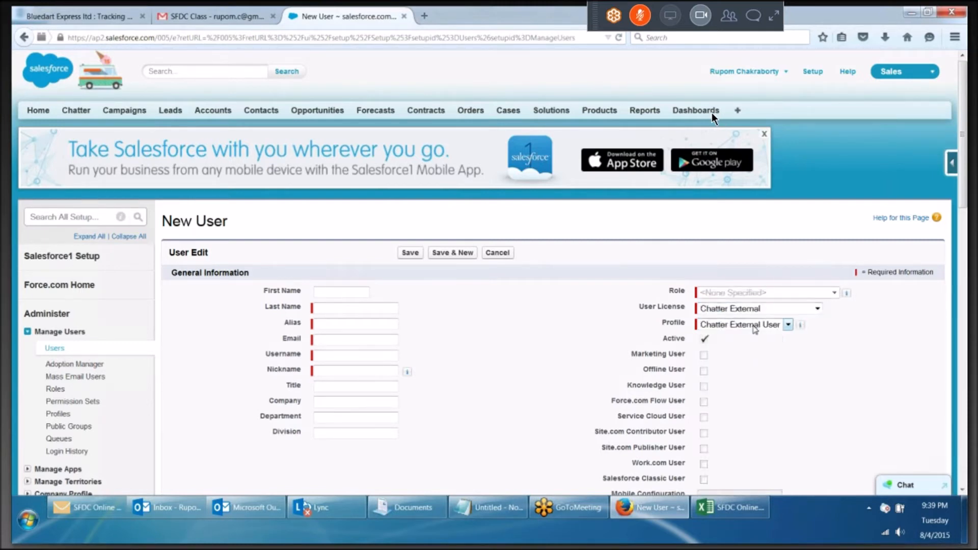
left_click(753, 330)
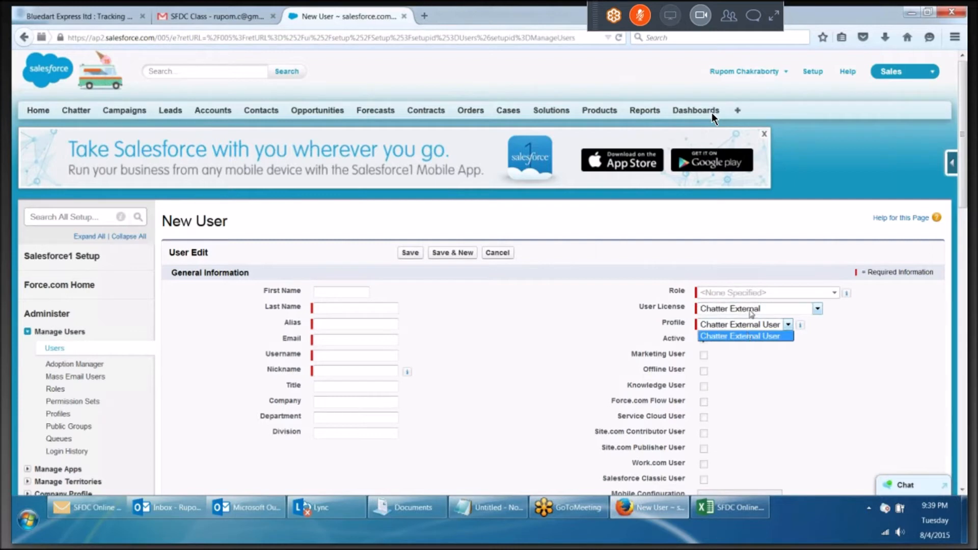
left_click(751, 312)
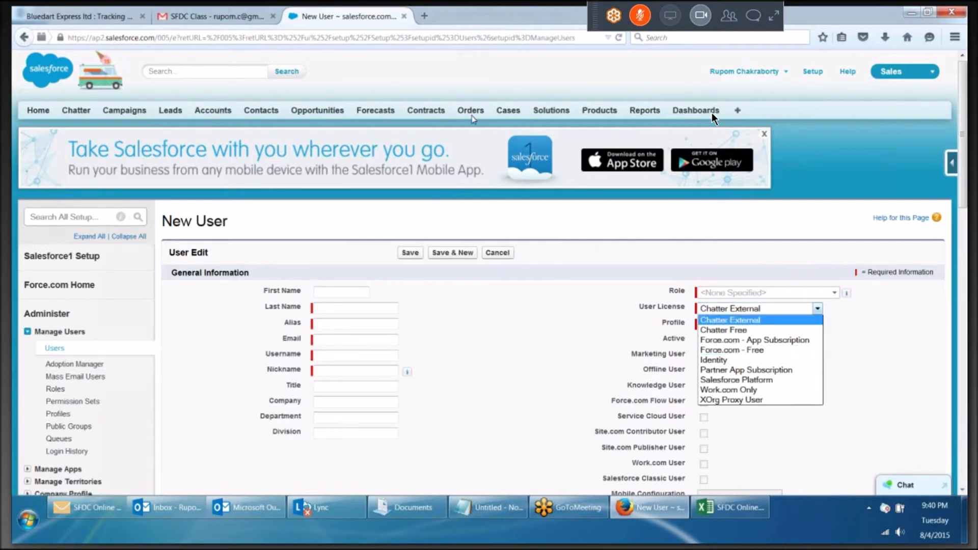
key("XF86AudioLowerVolume")
key("XF86AudioLowerVolume")
key("XF86AudioLowerVolume")
key("XF86AudioLowerVolume")
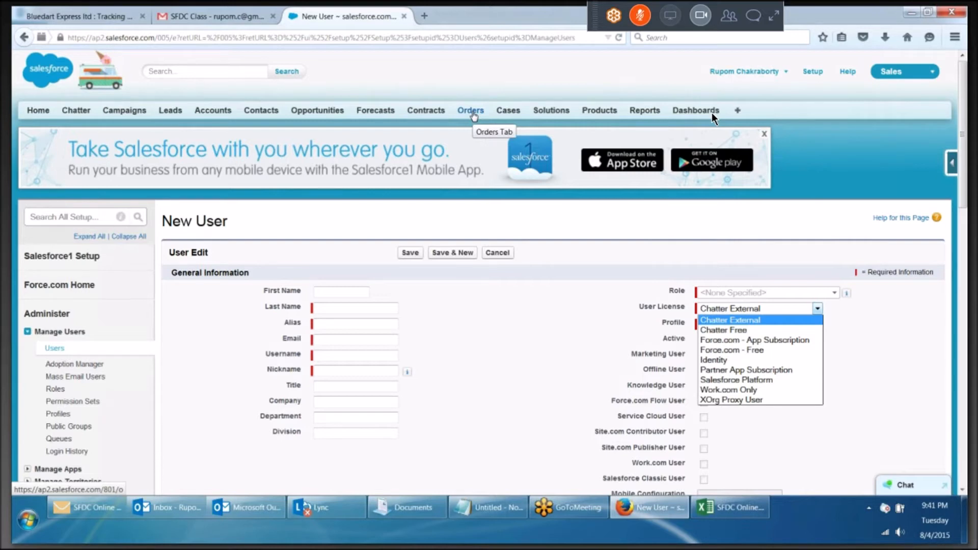
Compare the role and profile settings of the Salesforce Platform and Chatter External licenses for the new user
left_click(736, 380)
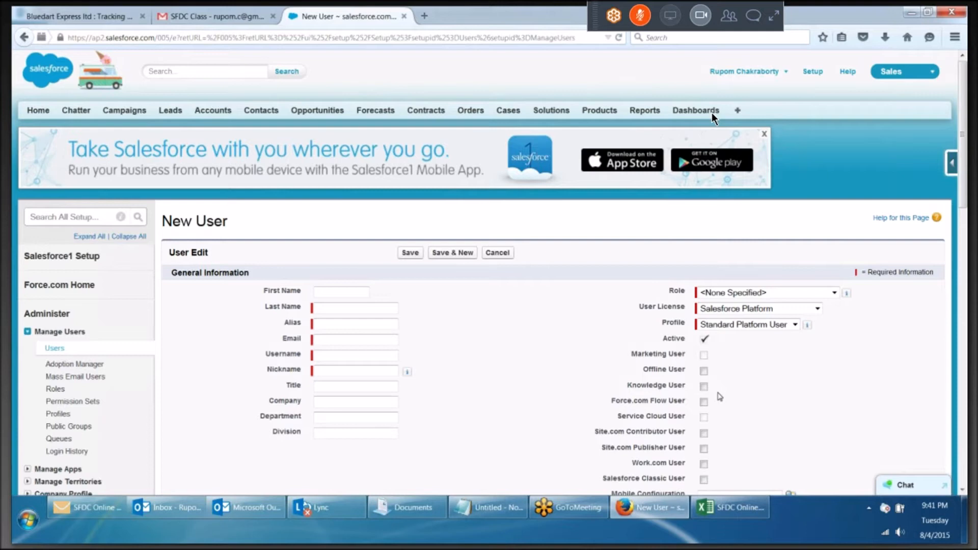
left_click(806, 294)
left_click(554, 319)
left_click(817, 308)
left_click(749, 327)
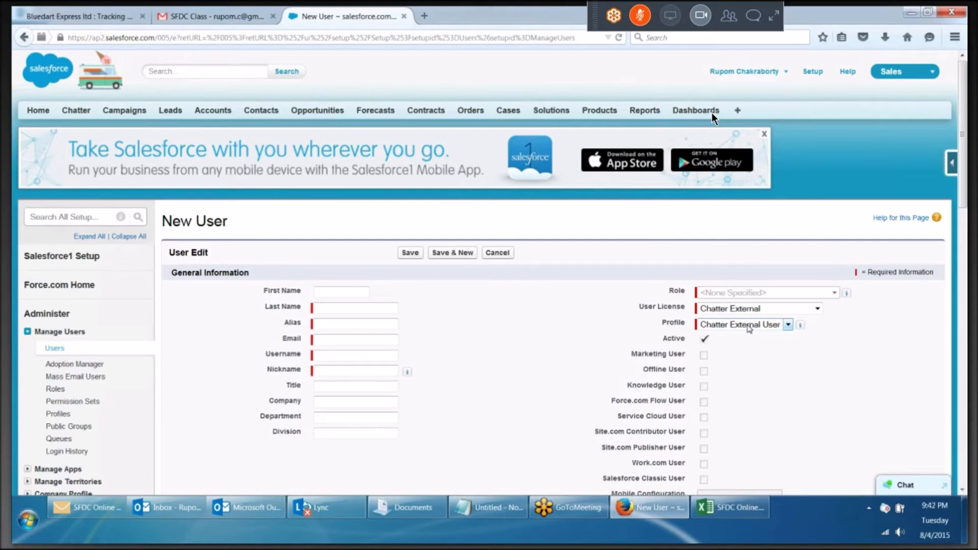
Look at the Chat window and set the new user's license to Chatter Free
left_click(909, 492)
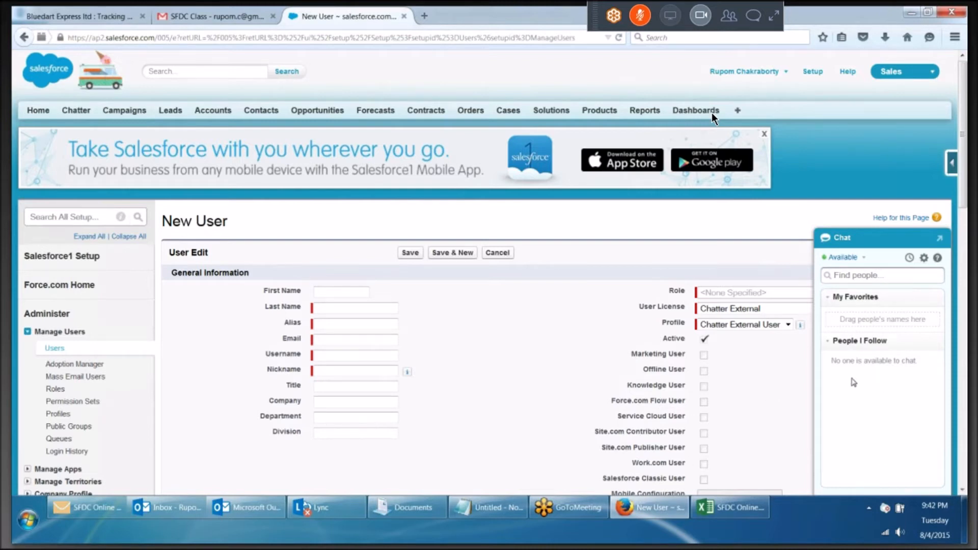
left_click(735, 310)
left_click(728, 331)
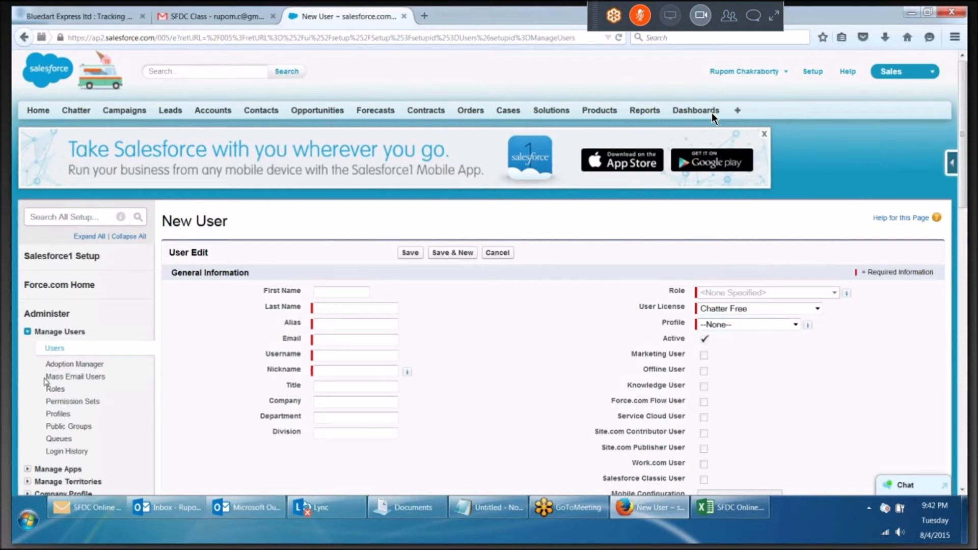
Open the form for adding multiple users and check the number of available Chatter Free and Chatter External licenses
left_click(53, 349)
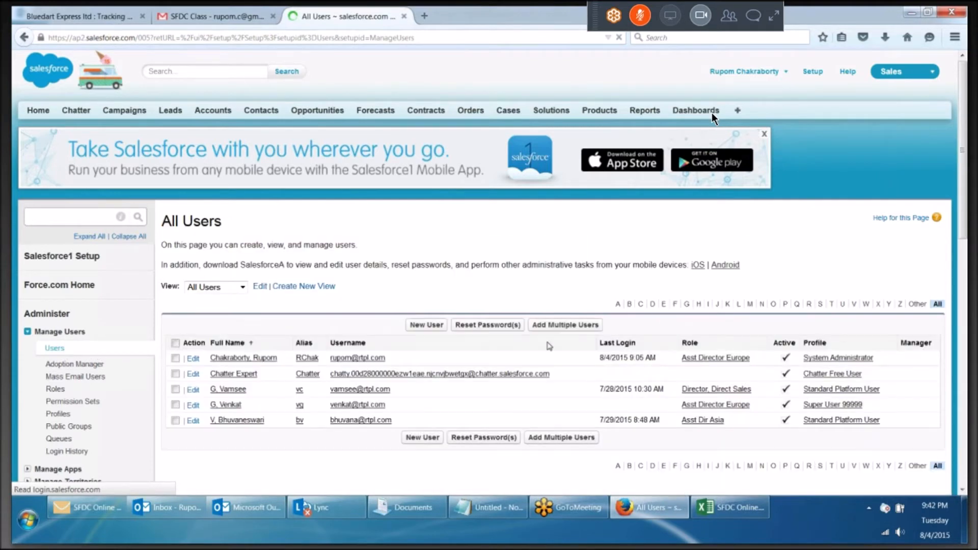
left_click(565, 325)
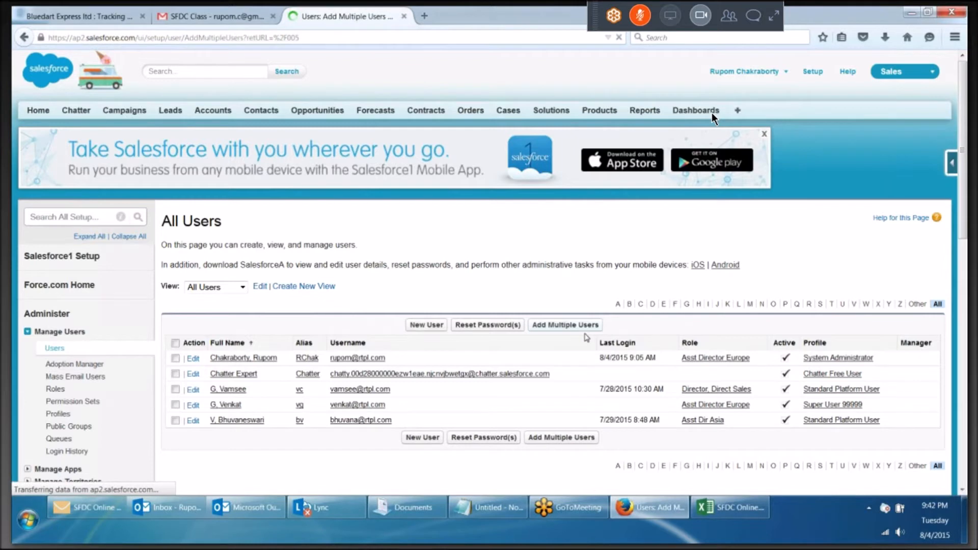
left_click_drag(231, 270, 353, 273)
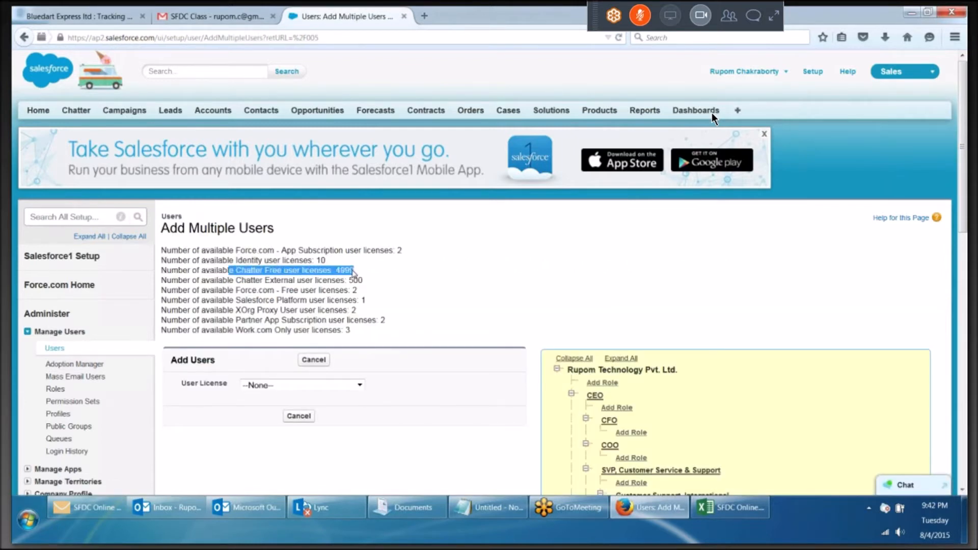
left_click(422, 296)
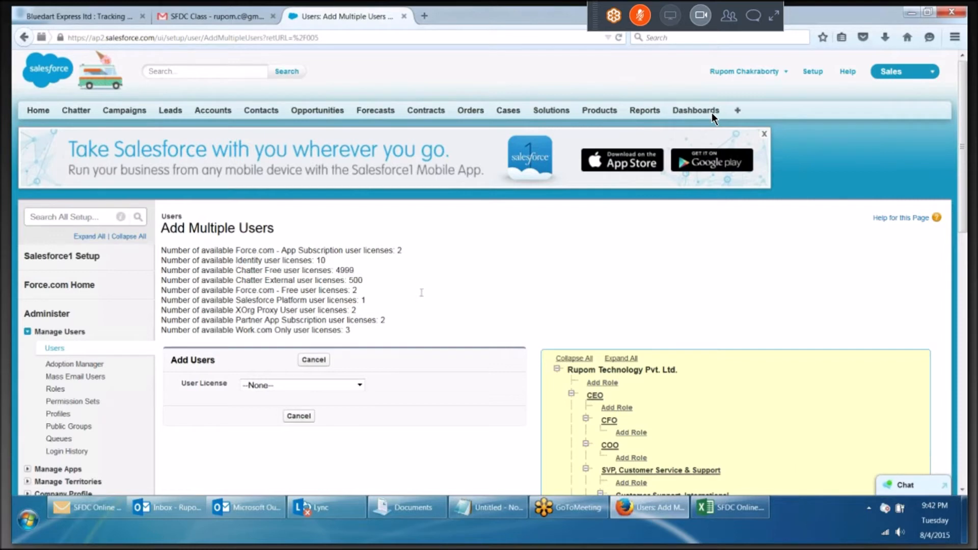
left_click_drag(241, 280, 374, 283)
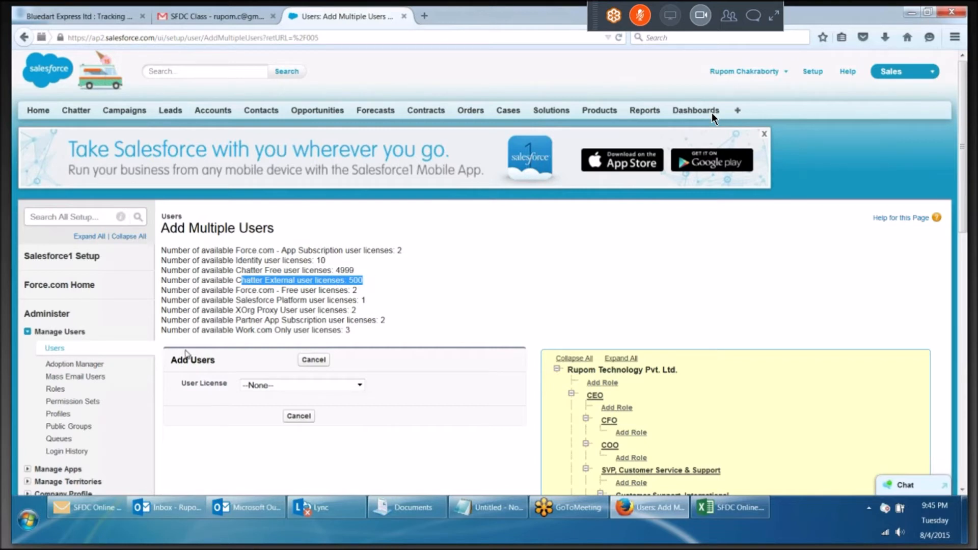
Return to the Company Information page and examine its permission set, feature and user license tables
scroll(185, 354, "down", 4)
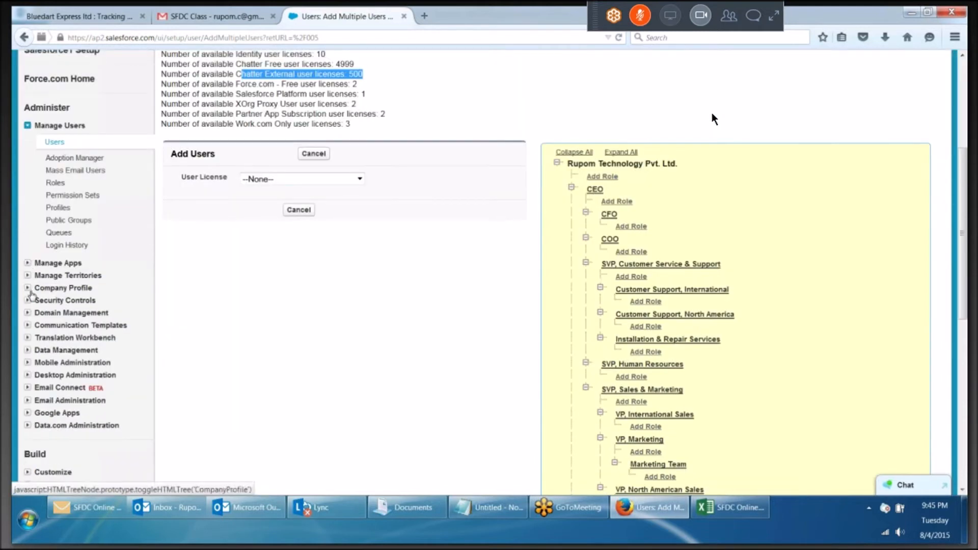
left_click(30, 290)
left_click(66, 302)
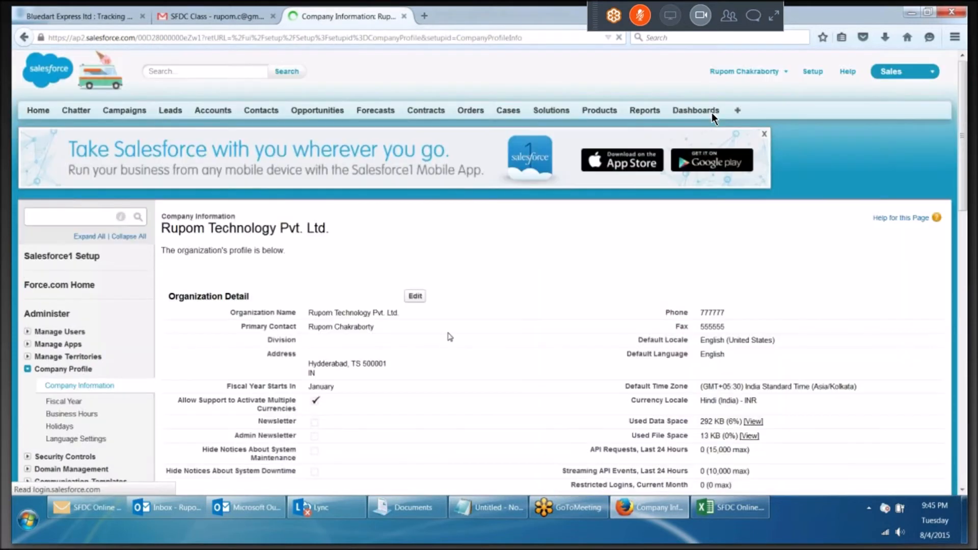
scroll(711, 112, "down", 15)
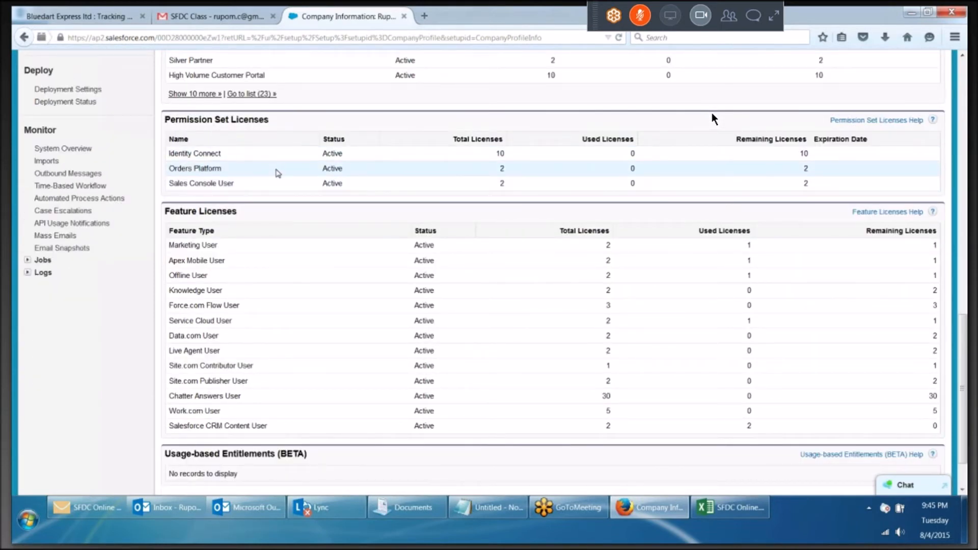
scroll(438, 202, "down", 2)
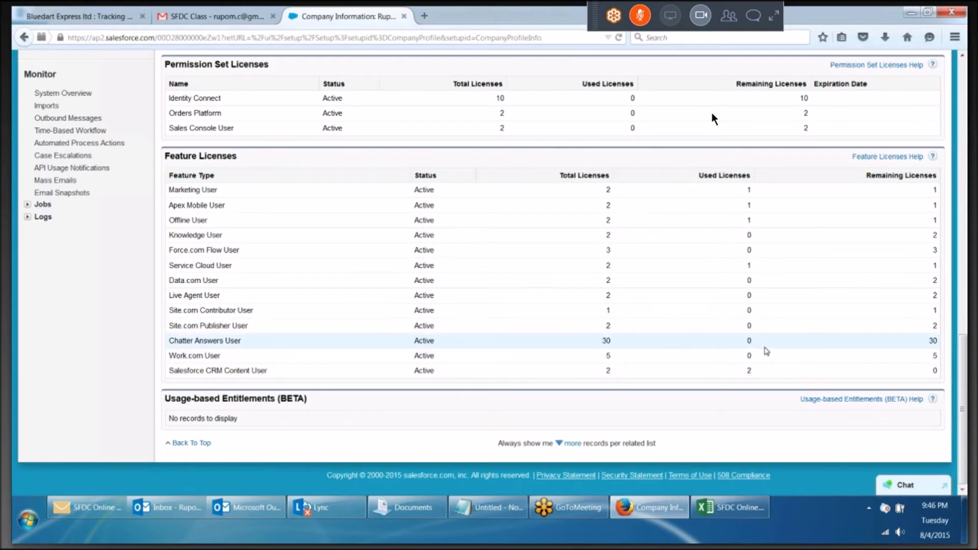
scroll(764, 349, "up", 10)
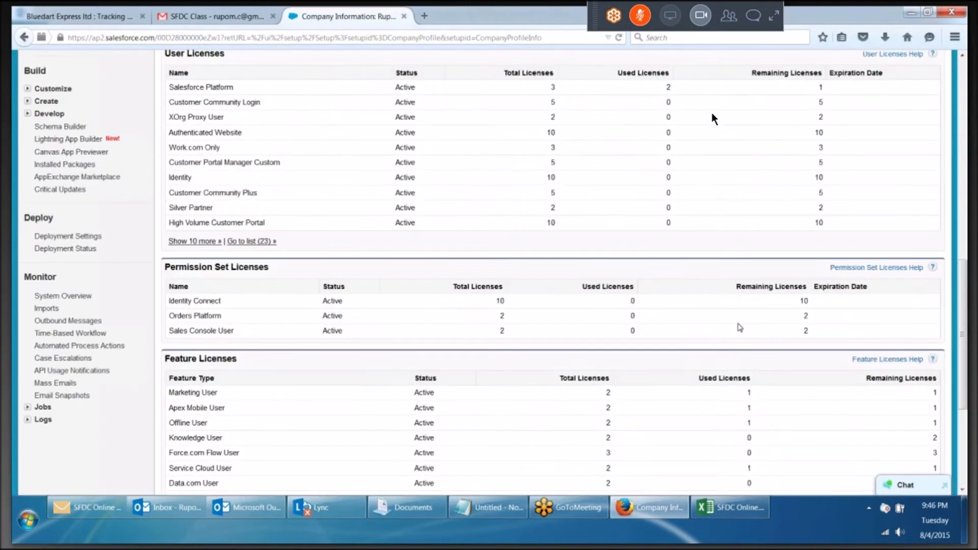
scroll(726, 322, "up", 1)
scroll(514, 386, "up", 3)
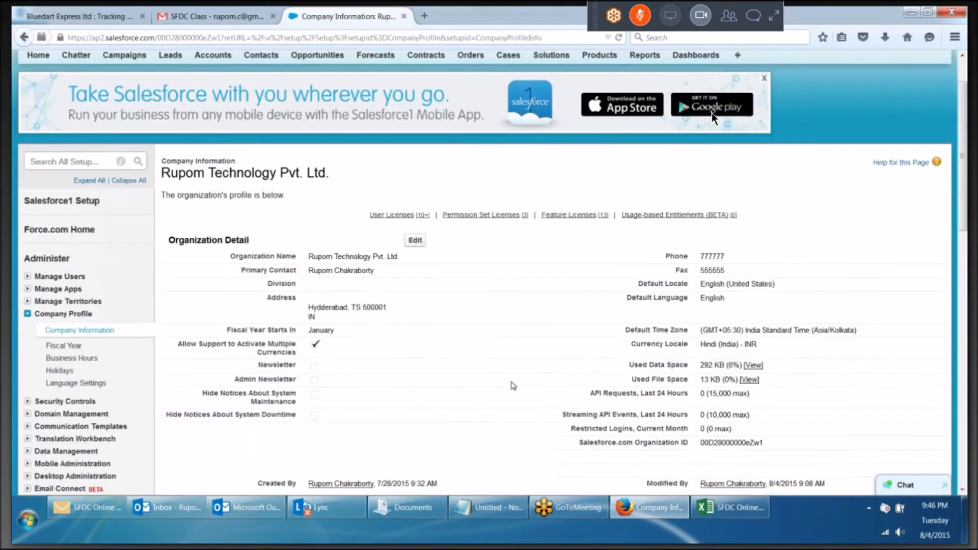
Start new organization business hours named India Business Hrs, marked active and used as the default
scroll(514, 385, "down", 2)
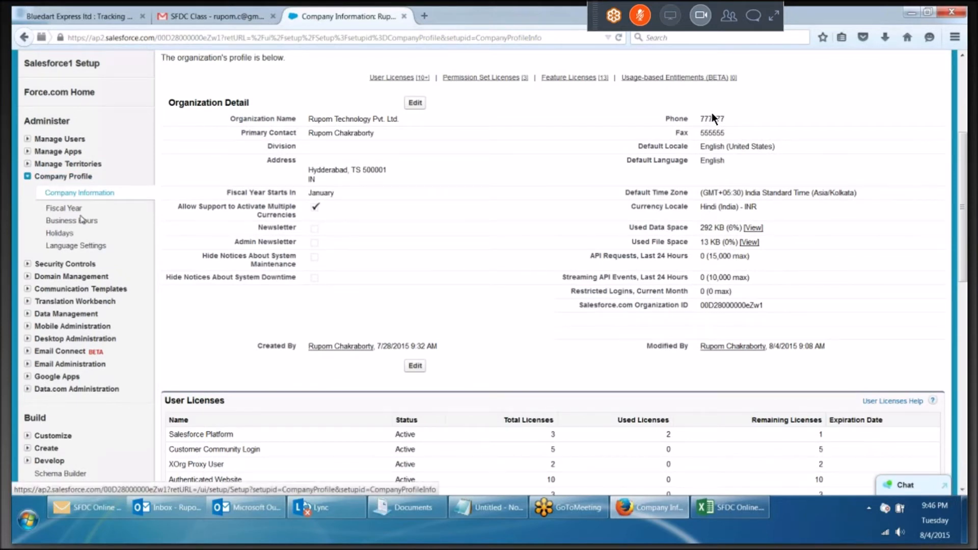
left_click(80, 224)
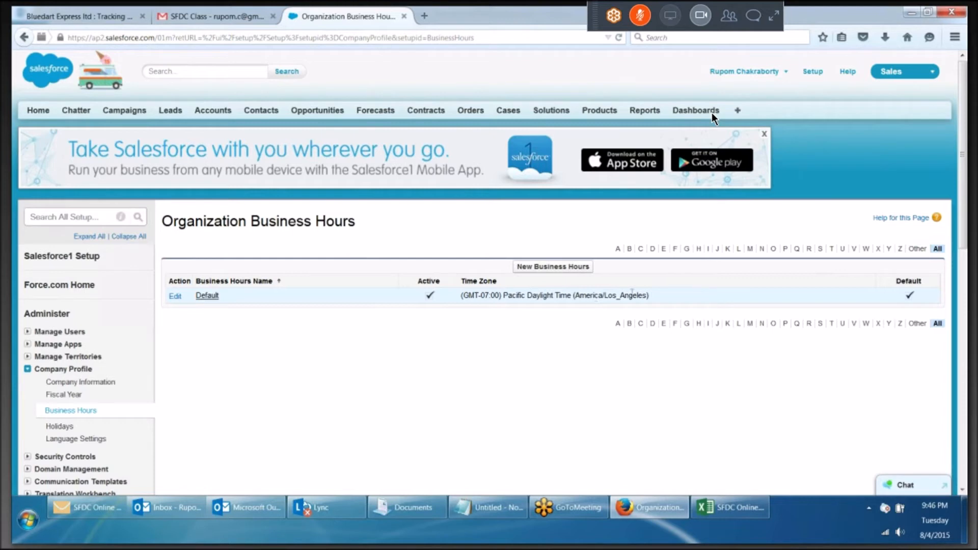
left_click(551, 267)
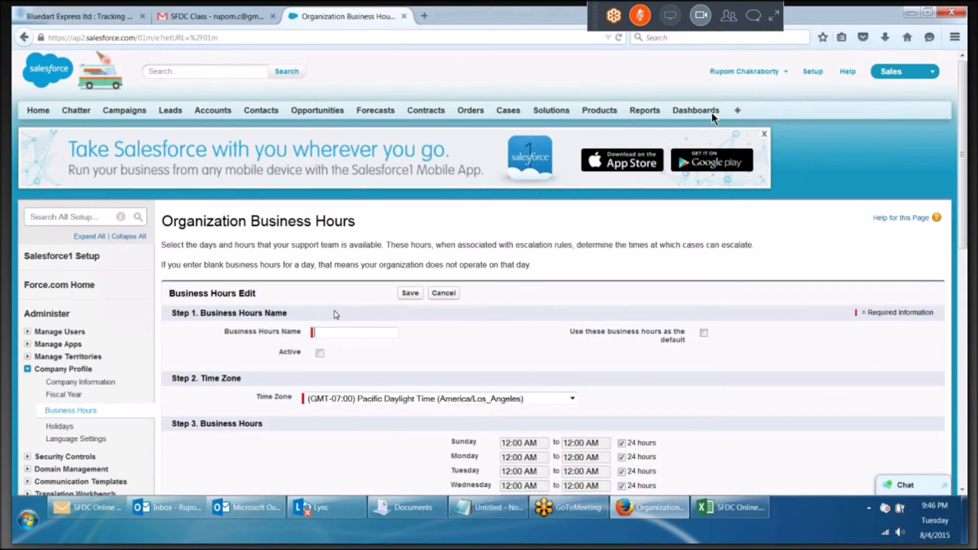
key("BackSpace")
key("BackSpace")
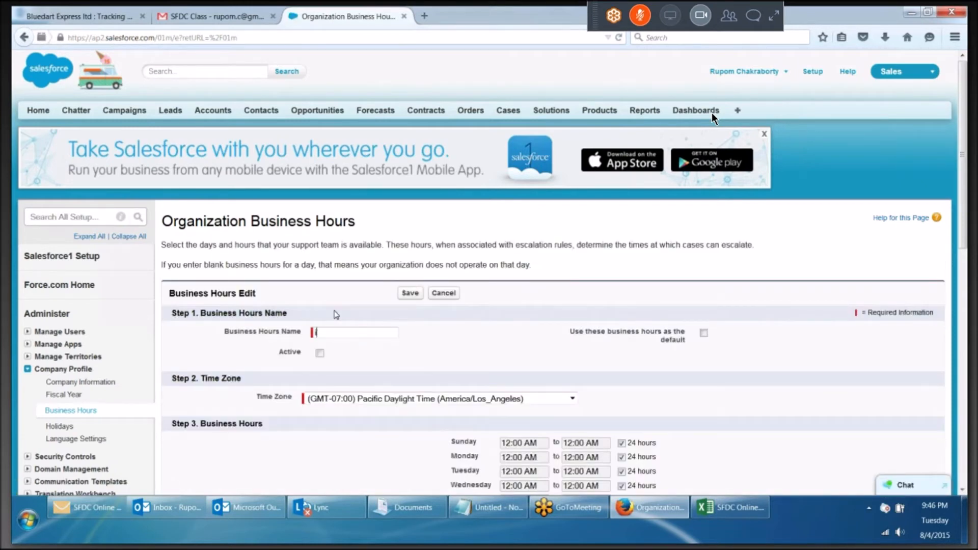
type("India Business Hrs")
left_click(320, 353)
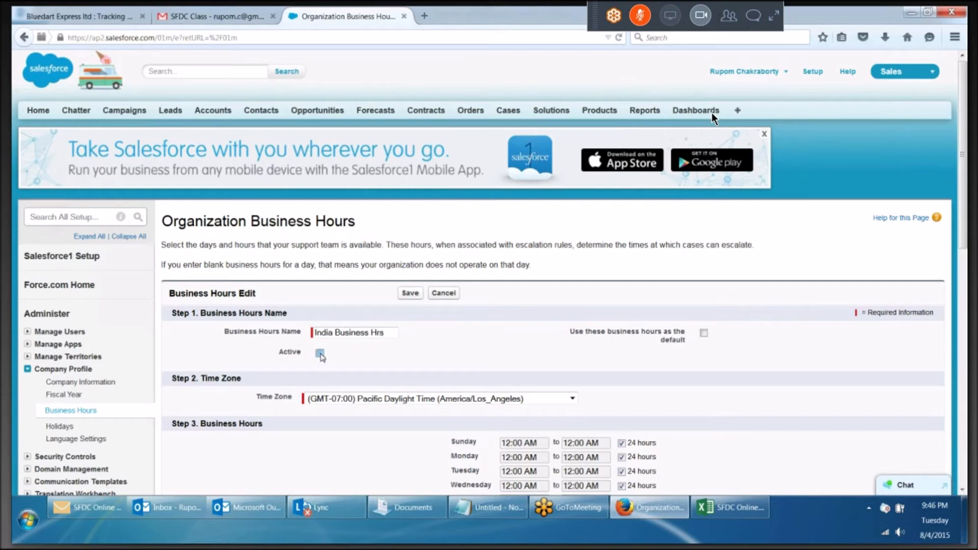
left_click(703, 332)
Set the time zone of the India business hours to (GMT+05:30) India Standard Time (Asia/Kolkata)
left_click(473, 398)
scroll(467, 355, "up", 5)
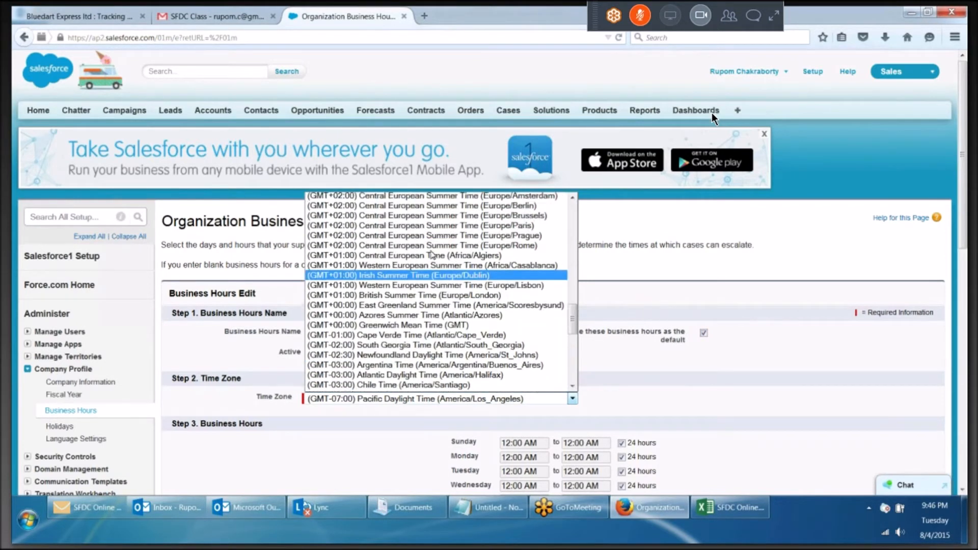
scroll(432, 254, "up", 5)
scroll(432, 253, "up", 4)
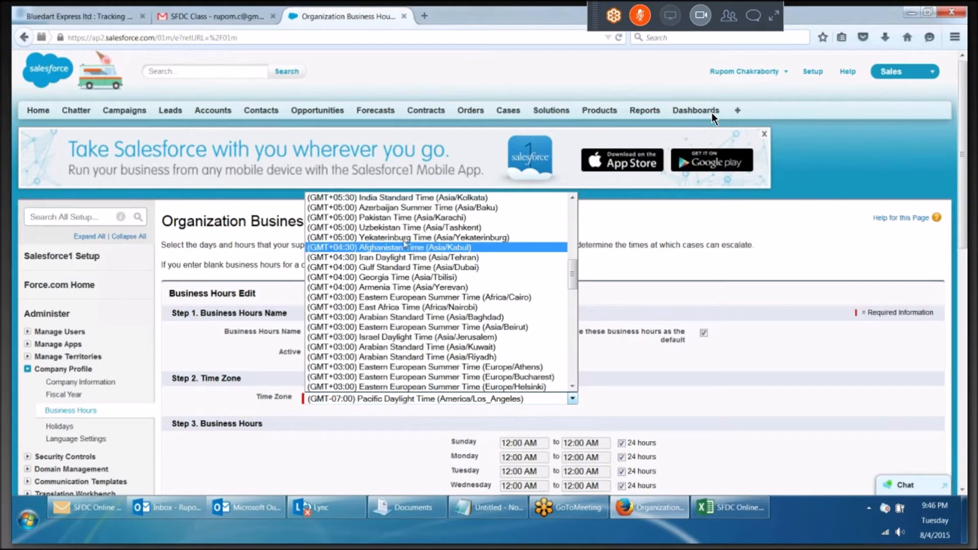
scroll(405, 240, "up", 1)
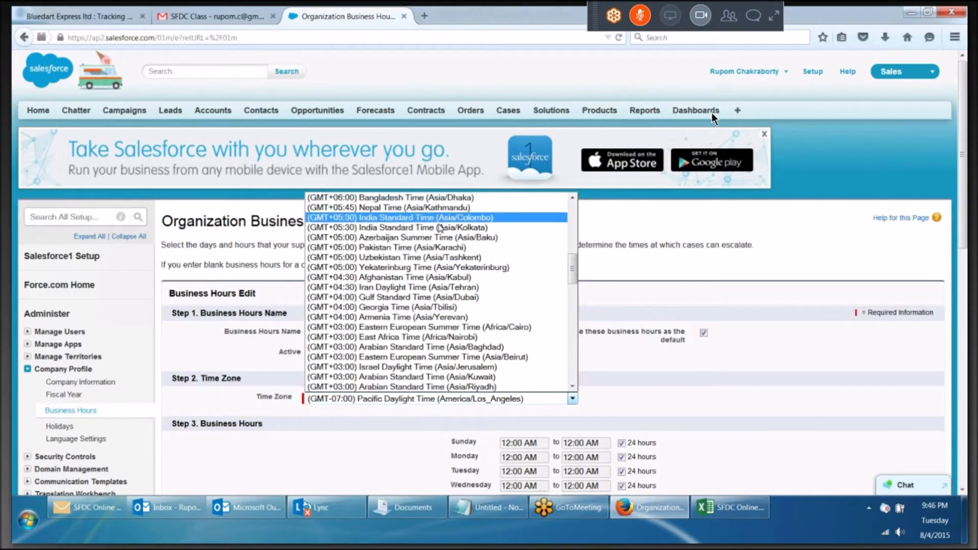
left_click(436, 227)
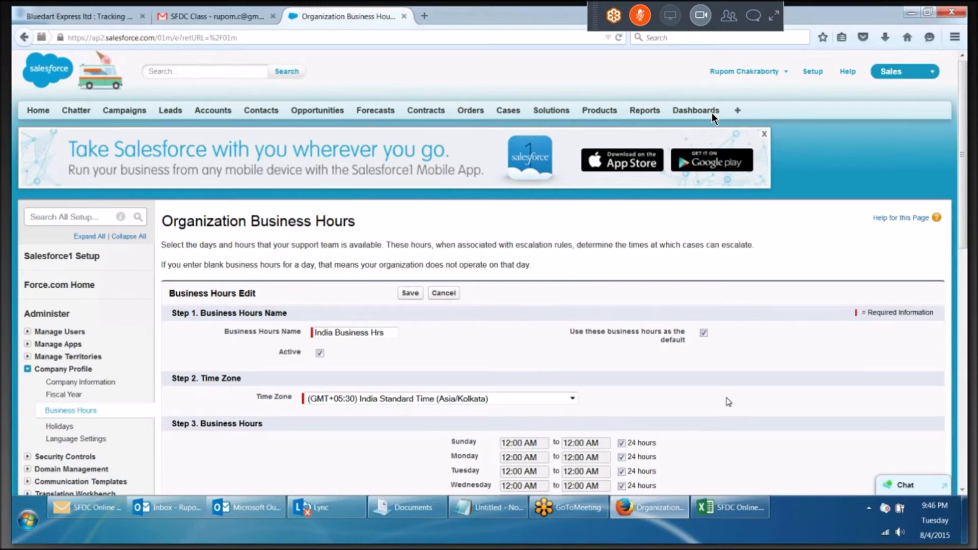
Keep every day from Sunday to Saturday at 24 hours and save the India business hours
scroll(727, 400, "down", 3)
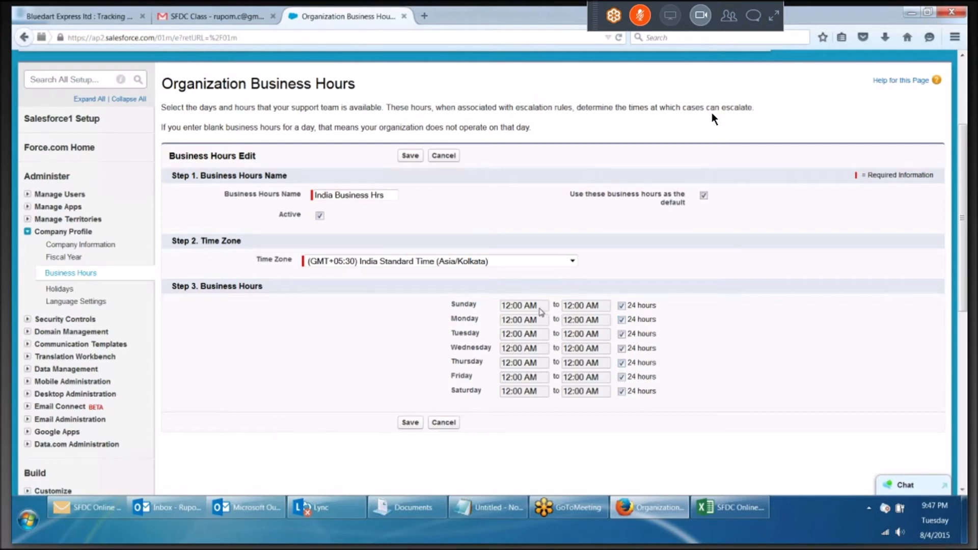
left_click(621, 306)
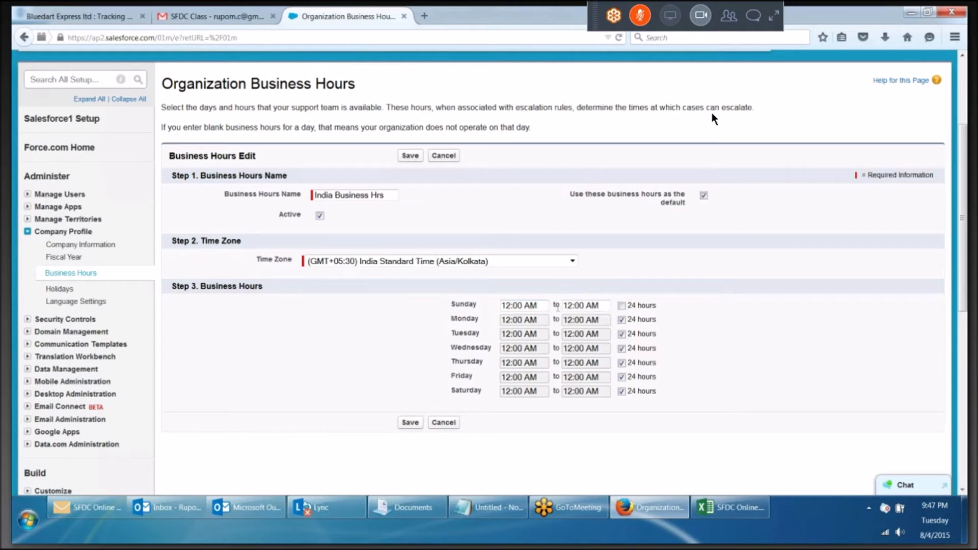
left_click(545, 305)
left_click(621, 305)
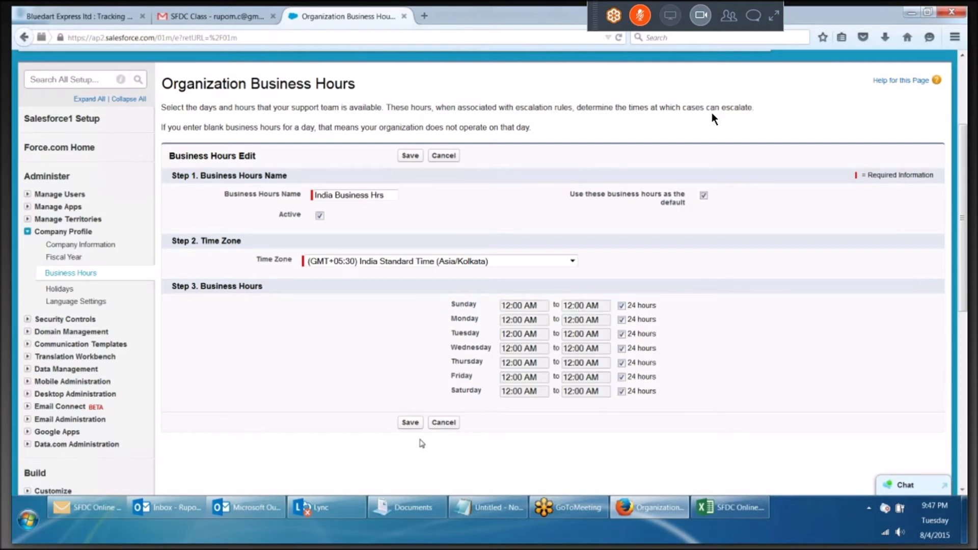
left_click(410, 423)
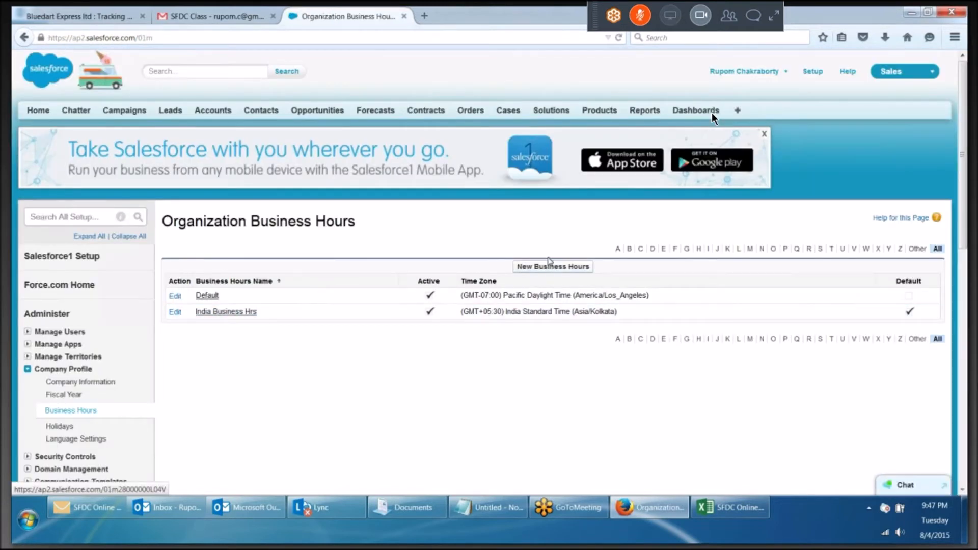
Start another set of organization business hours named Japan Business Hours and mark it active
left_click(546, 268)
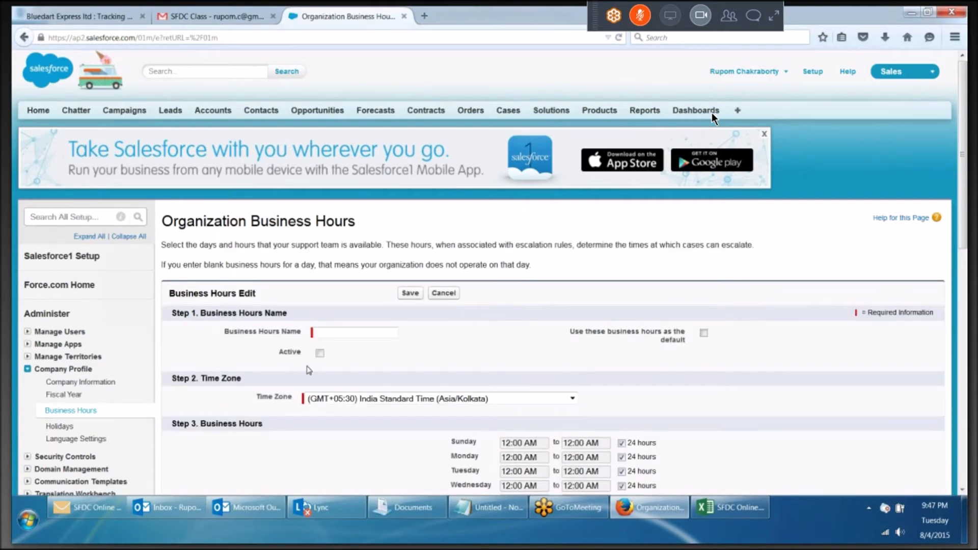
scroll(713, 118, "down", 10)
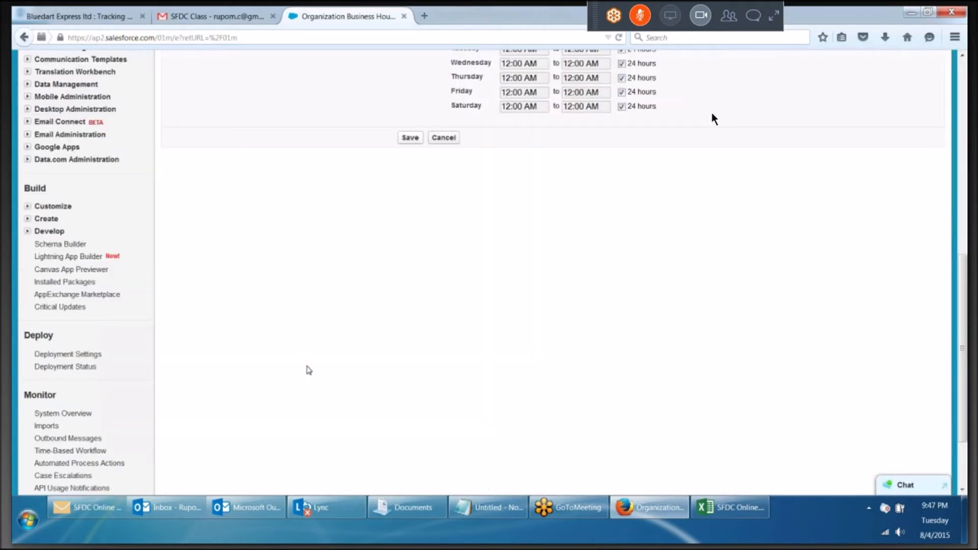
scroll(713, 118, "up", 10)
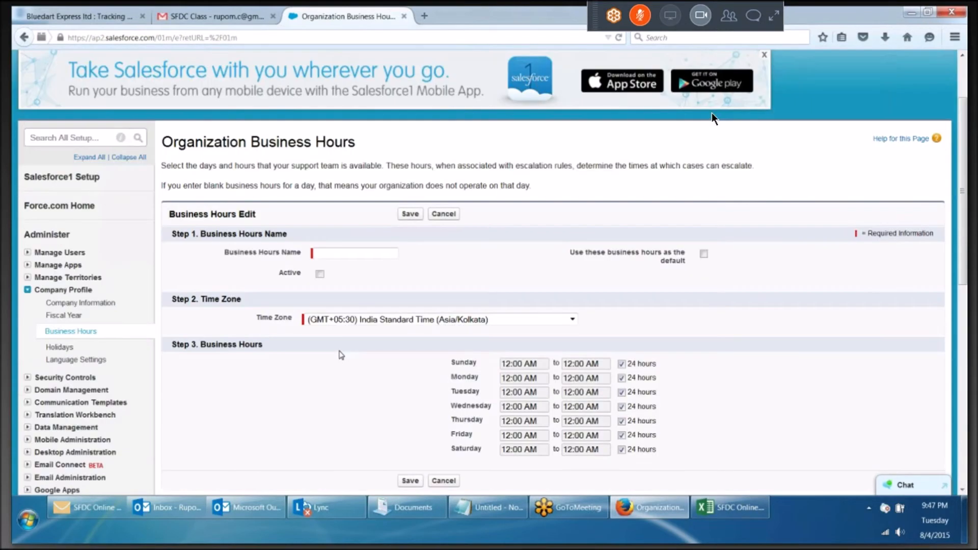
scroll(711, 114, "up", 2)
type("Japan Bu")
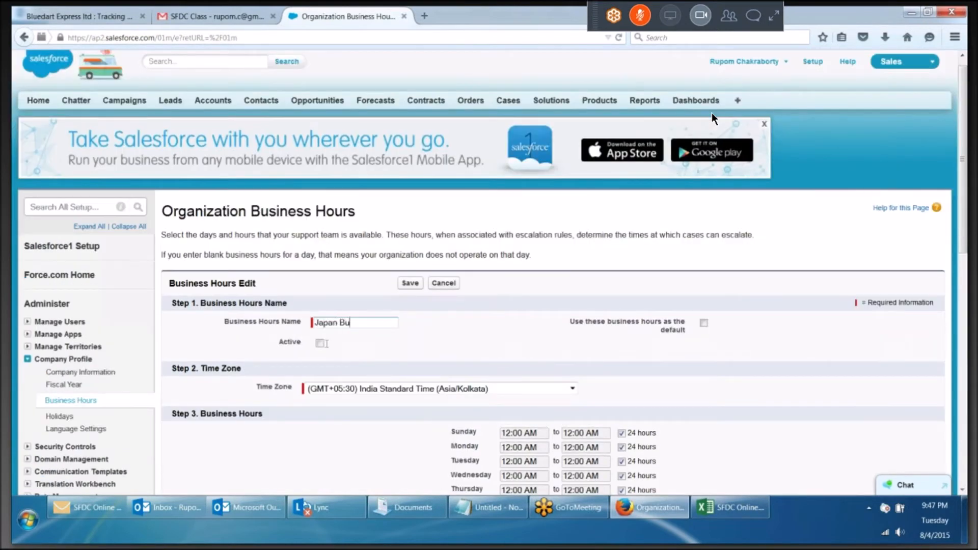
type("siness Hours")
Set the time zone to (GMT+09:00) Japan Standard Time (Asia/Tokyo) and save the Japan business hours
left_click(336, 389)
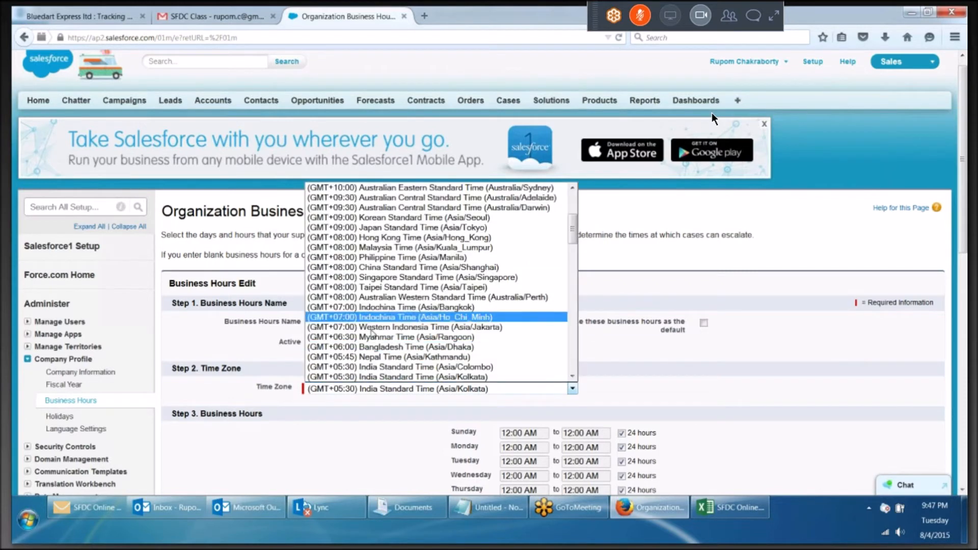
scroll(386, 327, "up", 1)
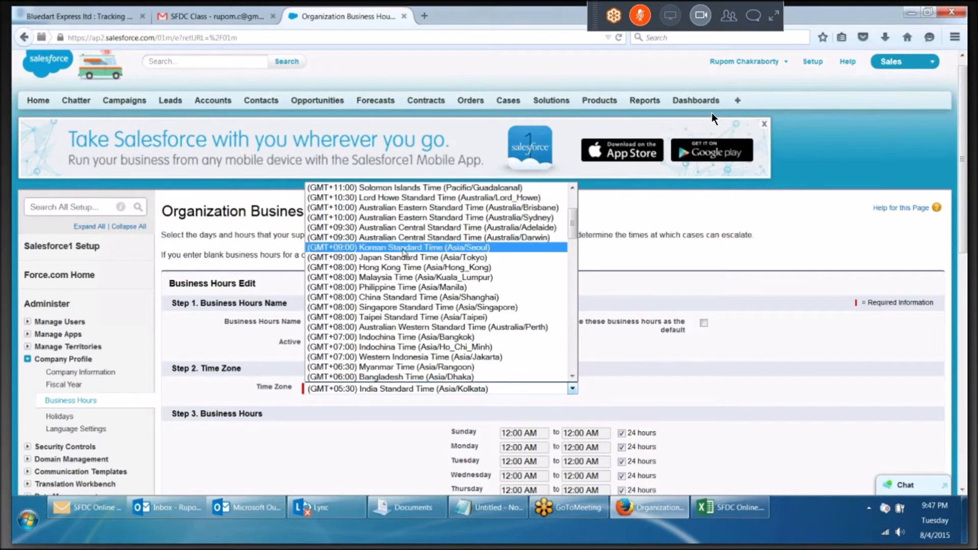
scroll(412, 285, "down", 2)
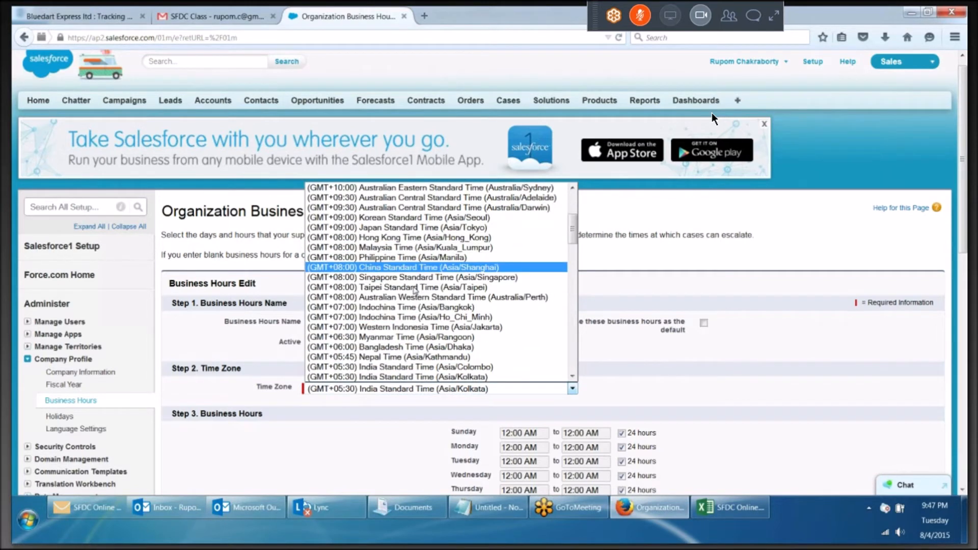
scroll(415, 291, "down", 4)
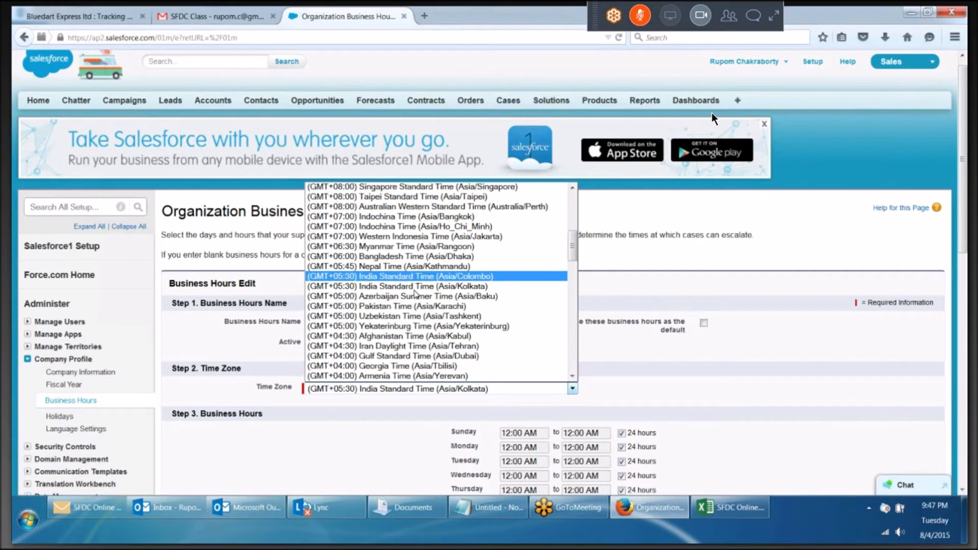
scroll(416, 293, "up", 4)
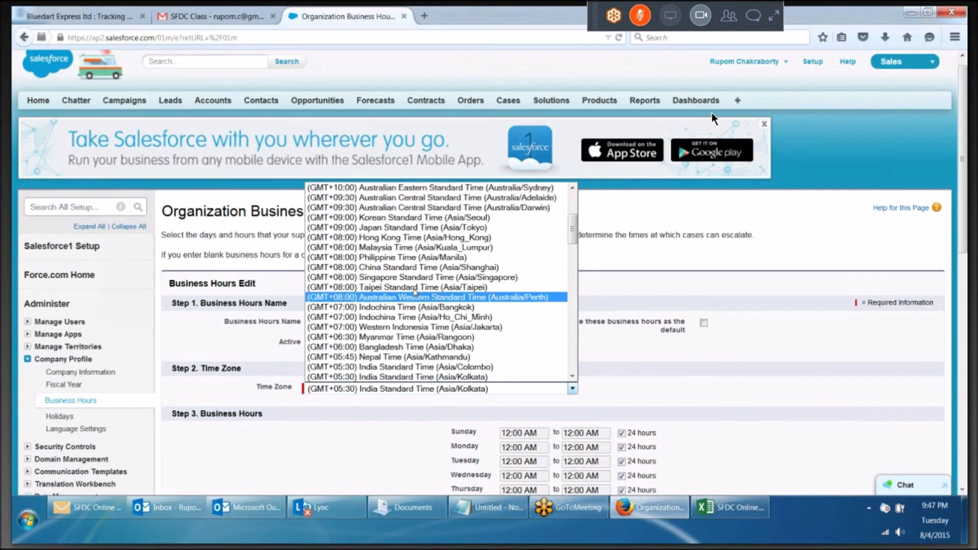
scroll(415, 293, "up", 1)
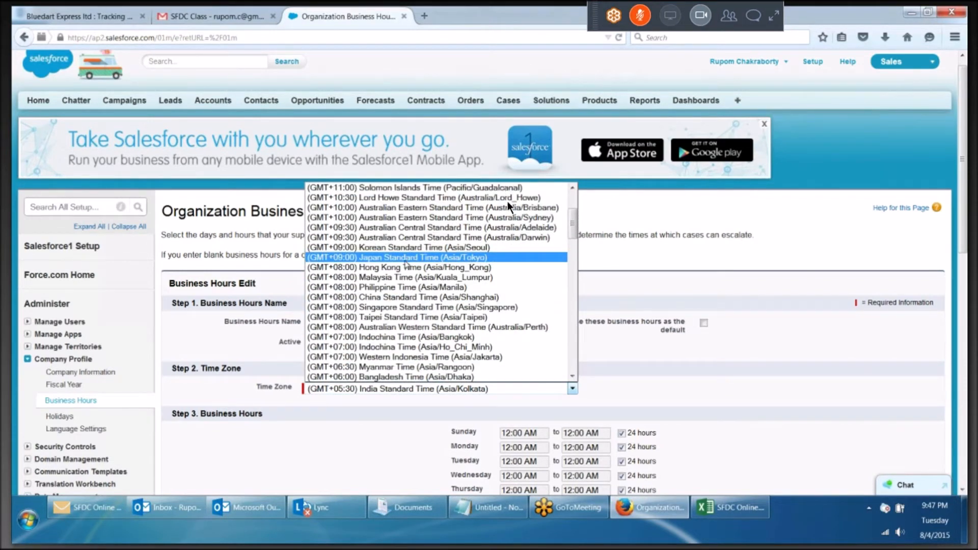
left_click(406, 259)
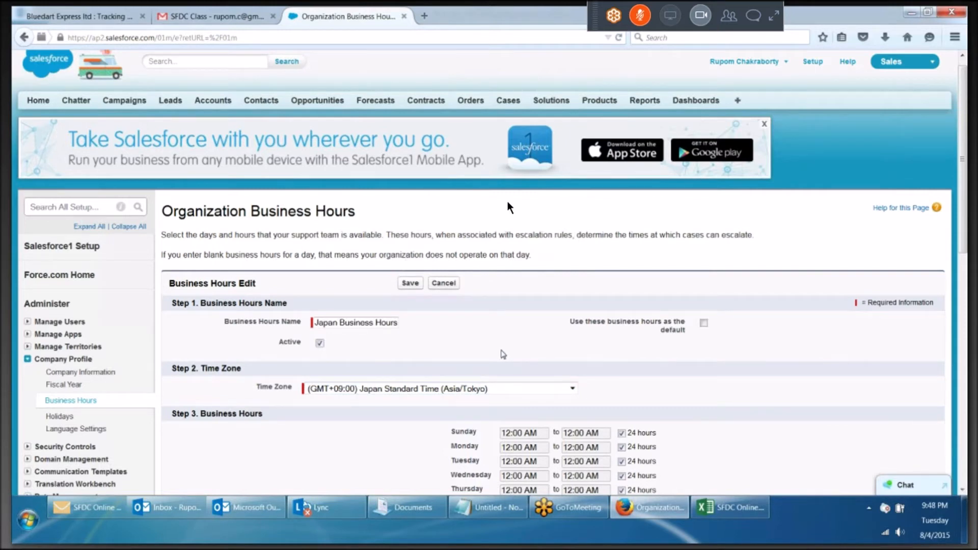
scroll(502, 351, "down", 2)
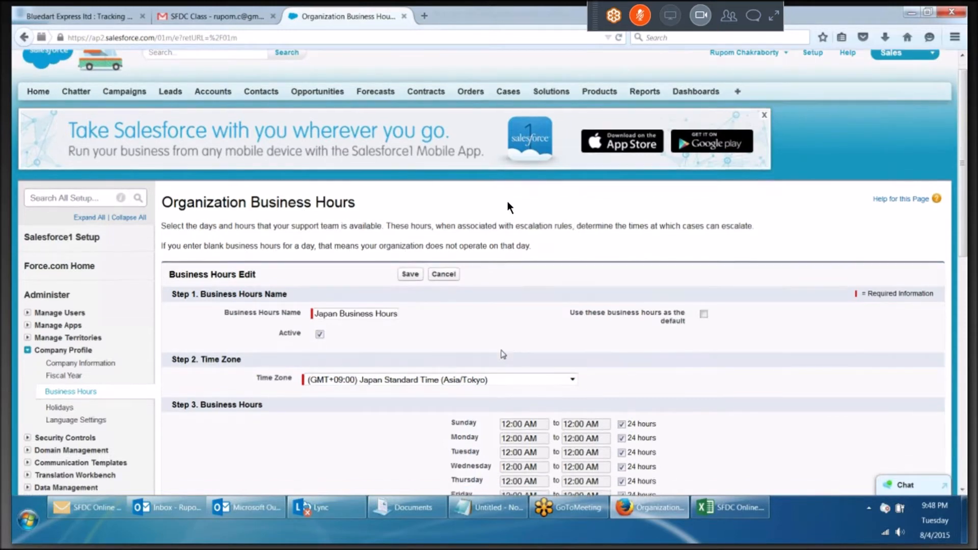
left_click(410, 214)
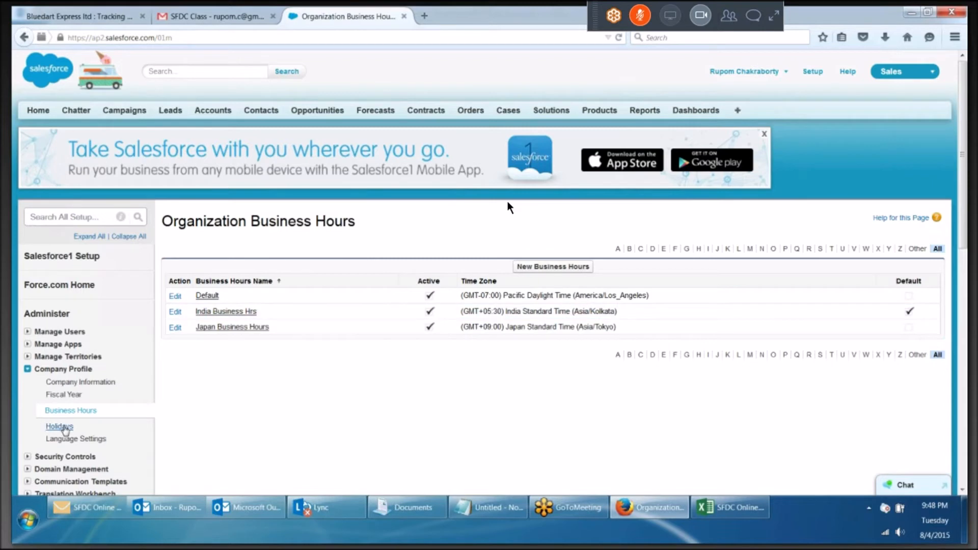
Create and save a company holiday named Gandhi Jayanthi dated 10/2/2015
left_click(60, 427)
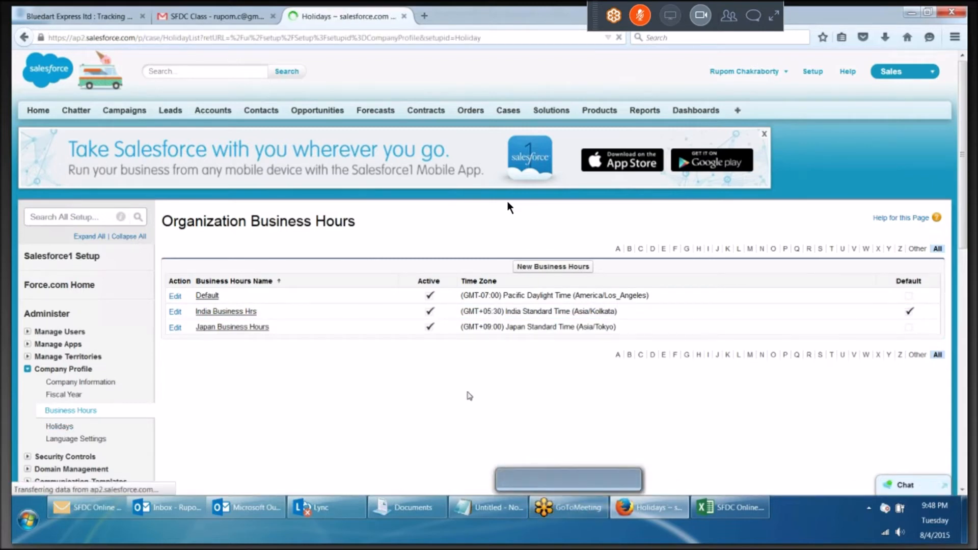
left_click(421, 273)
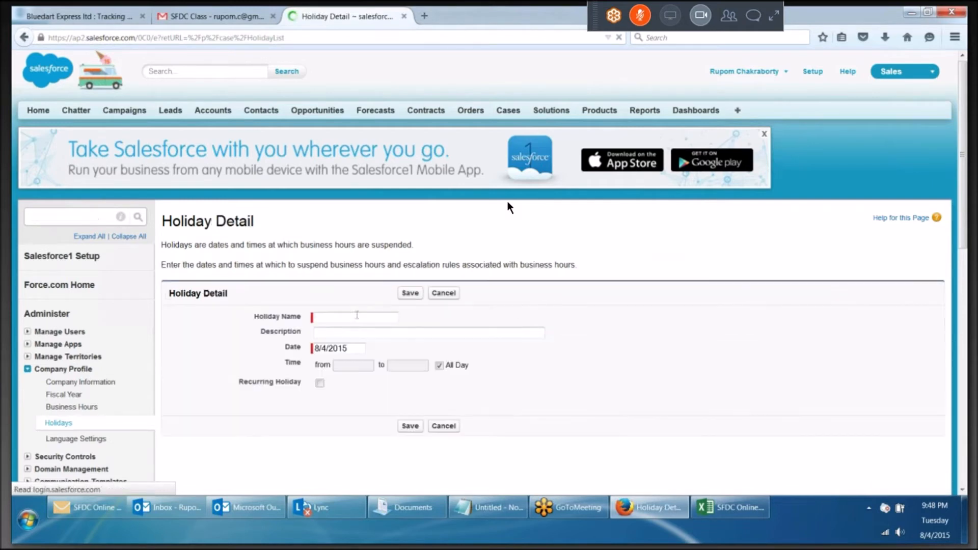
type("Gandhi Jayanthi")
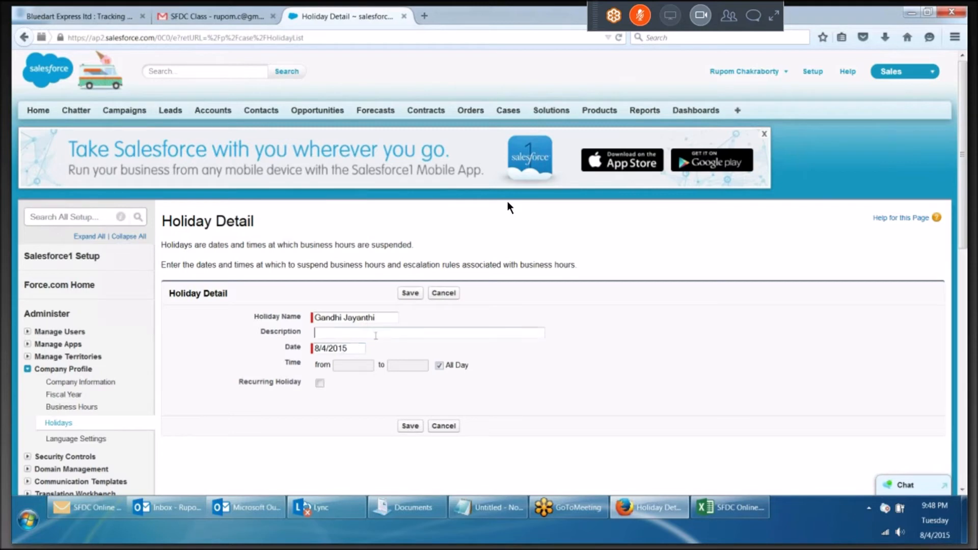
left_click(360, 352)
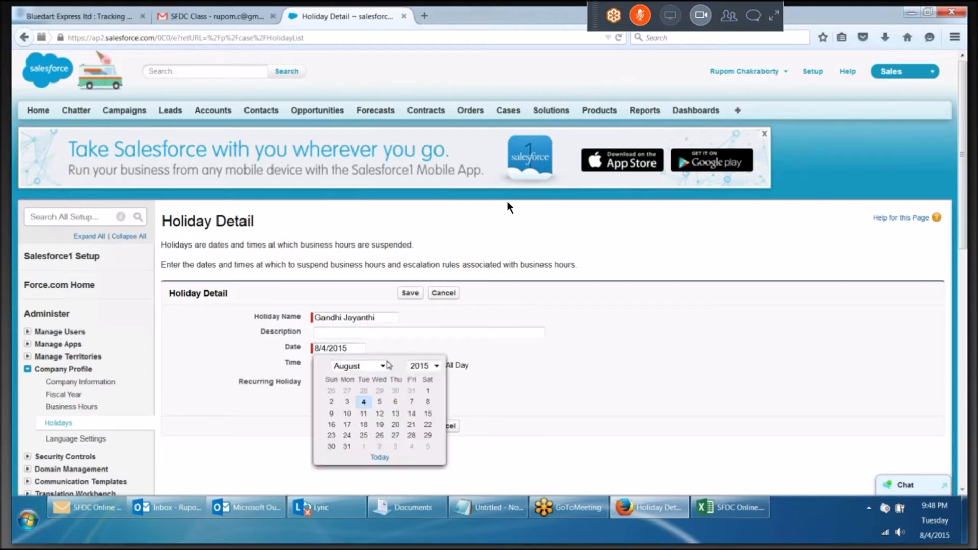
left_click(382, 366)
left_click(349, 468)
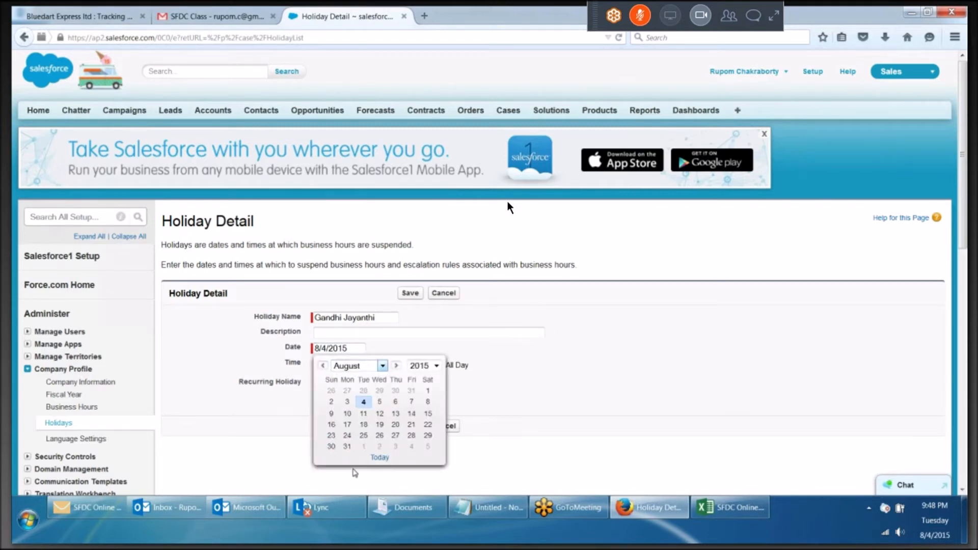
left_click(412, 391)
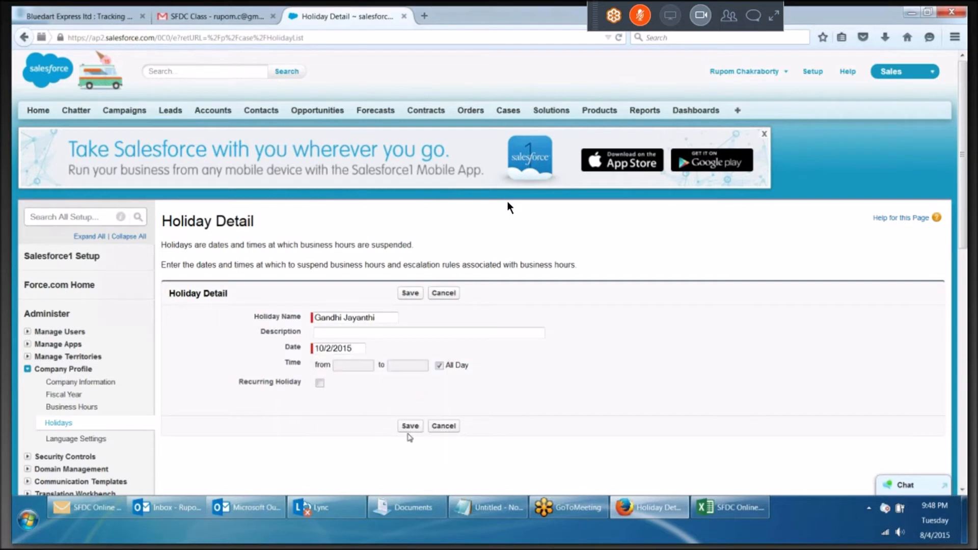
left_click(411, 428)
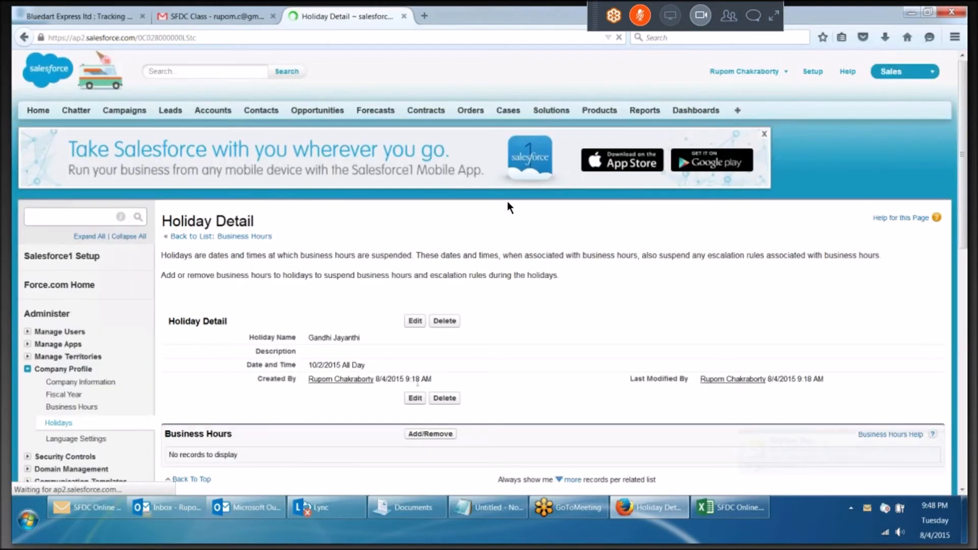
Apply the Gandhi Jayanthi holiday to India Business Hrs and Japan Business Hours, and save the assignment
scroll(506, 200, "down", 2)
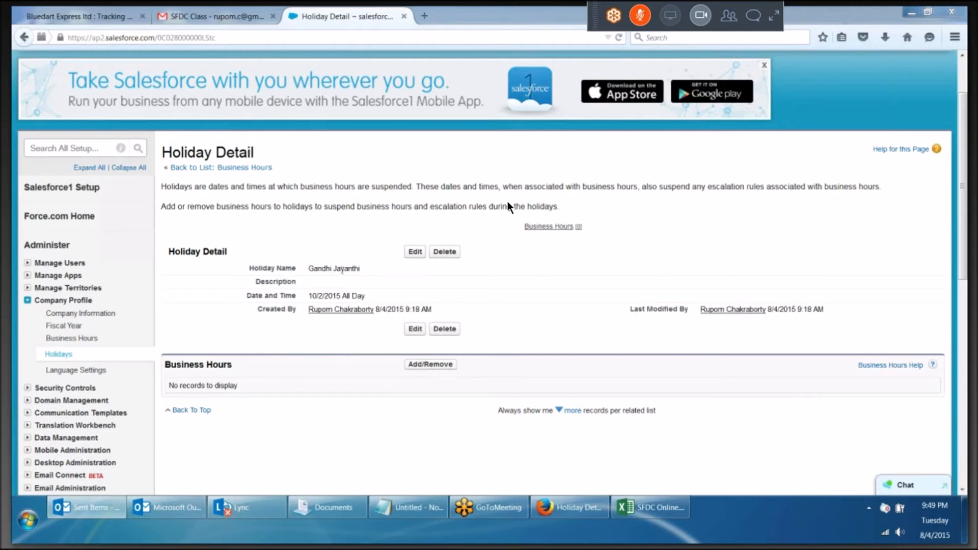
left_click(433, 365)
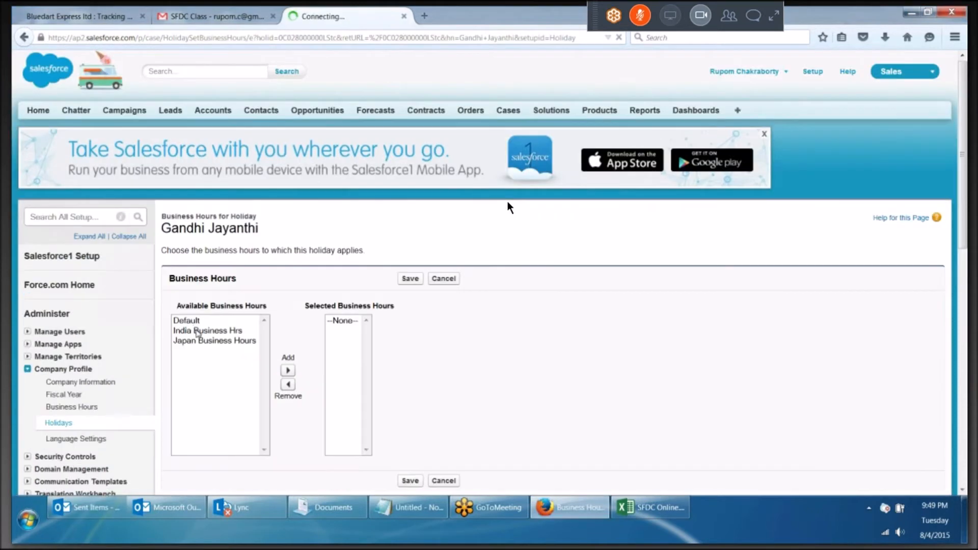
left_click(197, 331)
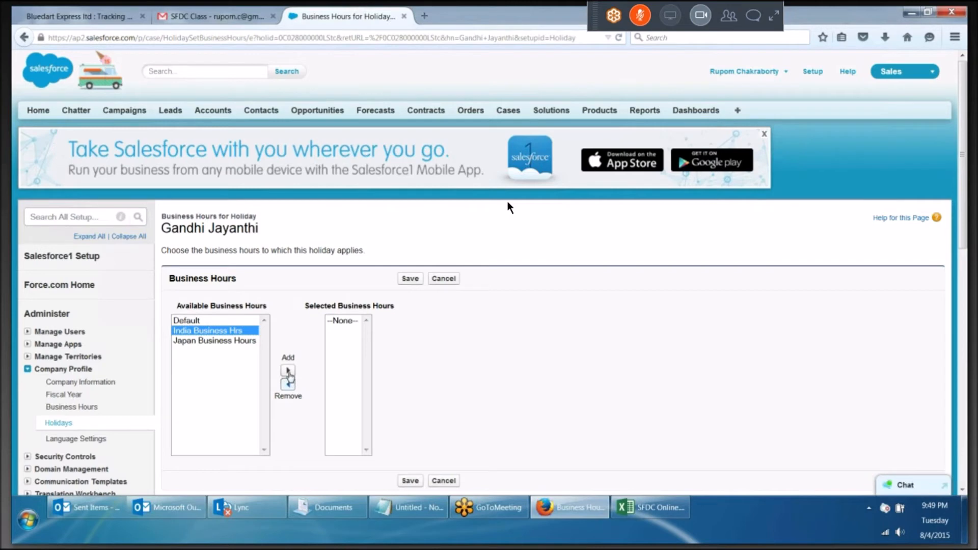
left_click(288, 371)
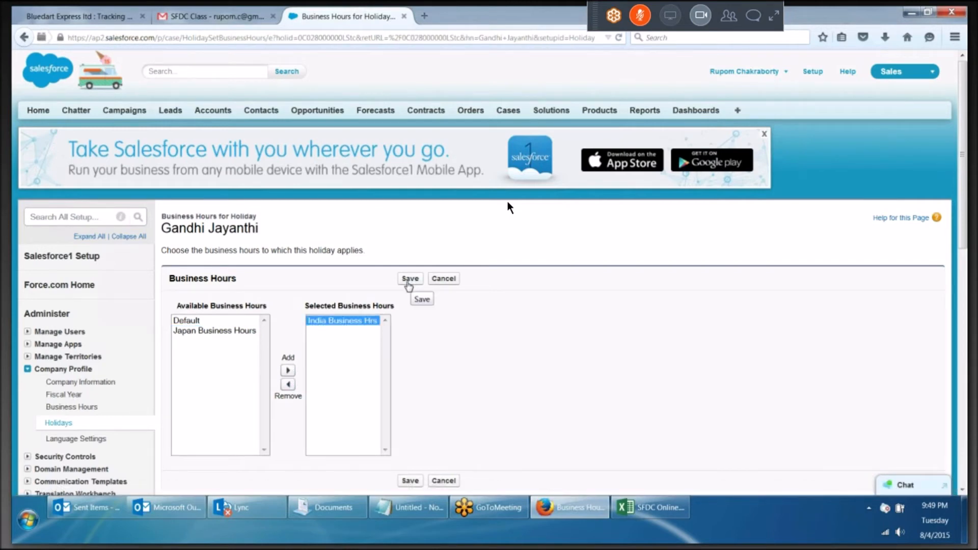
left_click(288, 372)
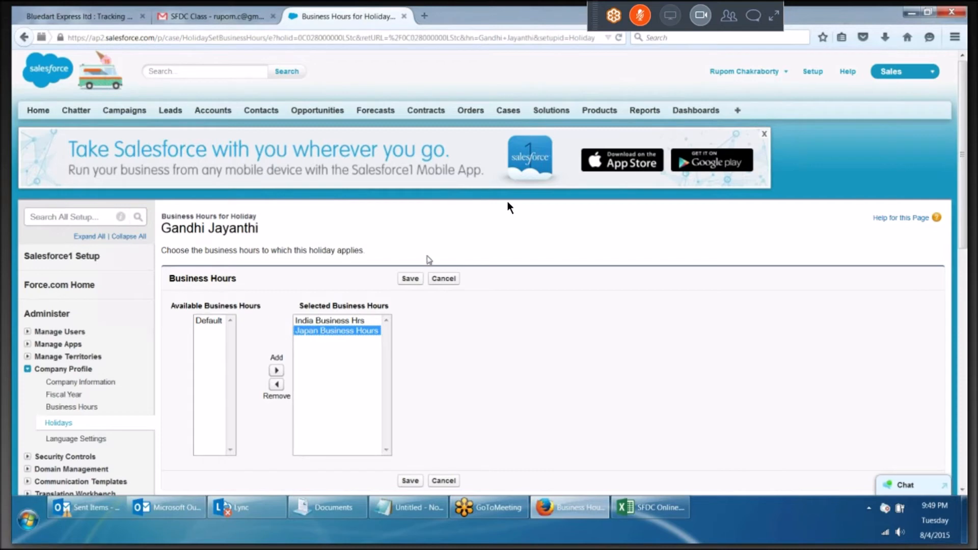
left_click(410, 279)
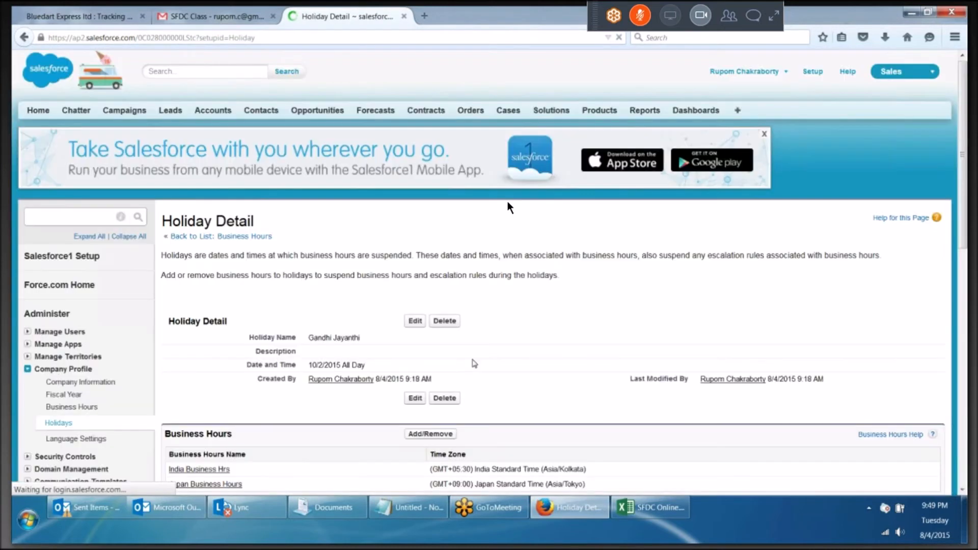
scroll(474, 363, "down", 4)
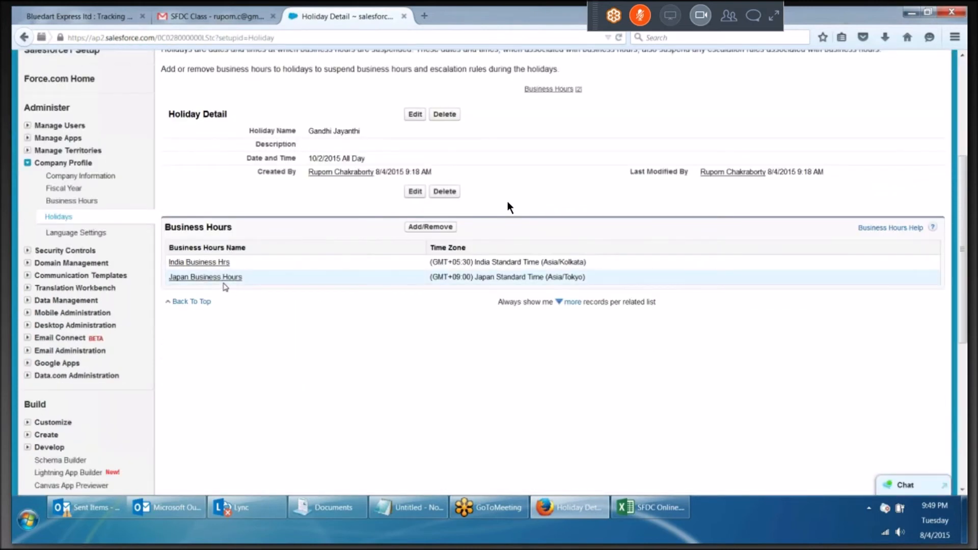
Create and save another company holiday named cHIN cHUI dAY dated 8/8/2015
left_click(58, 216)
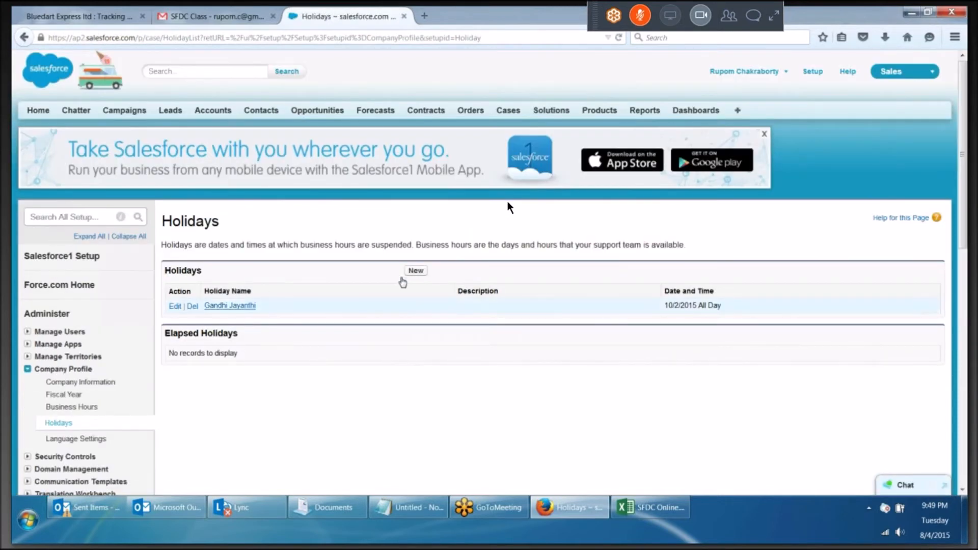
left_click(418, 272)
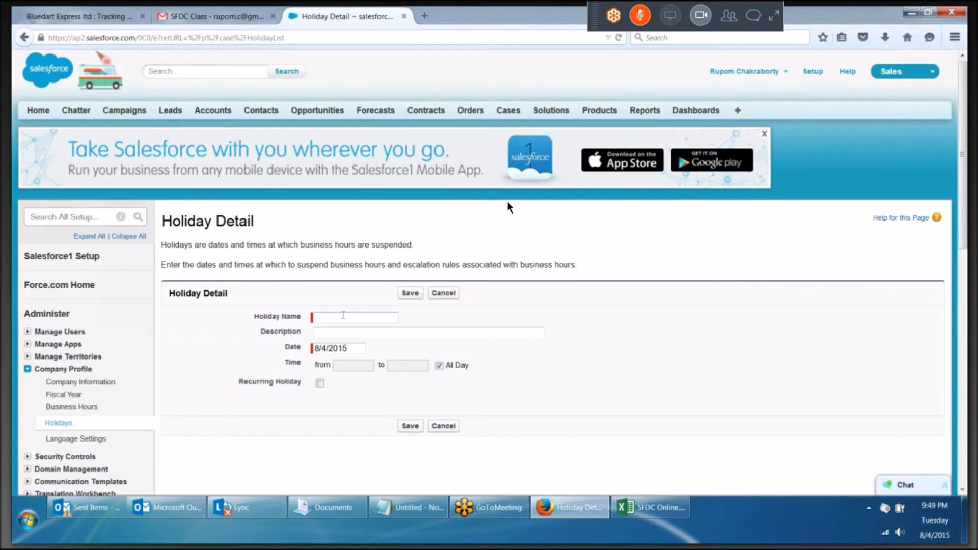
left_click(343, 315)
type("cHIN cHUI")
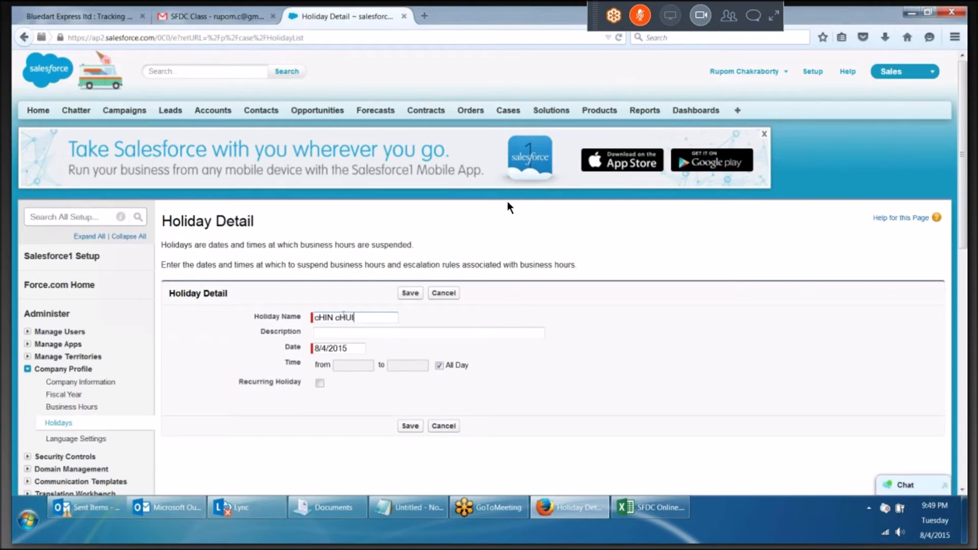
type(" dAY")
left_click(354, 348)
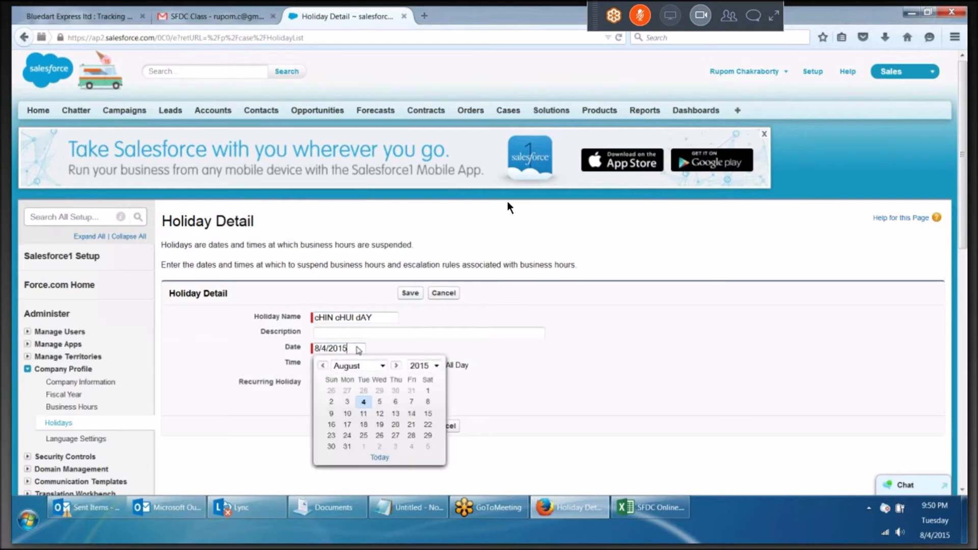
left_click(429, 404)
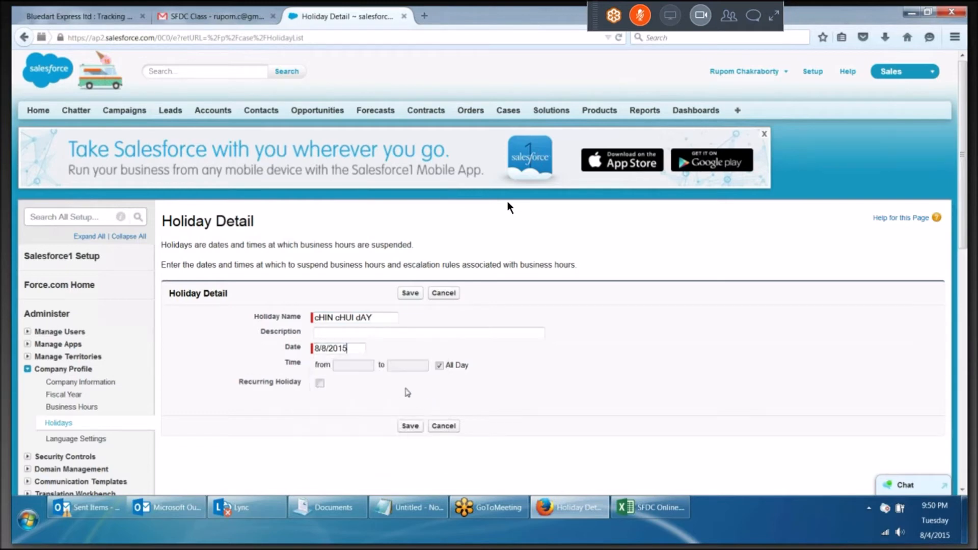
left_click(410, 428)
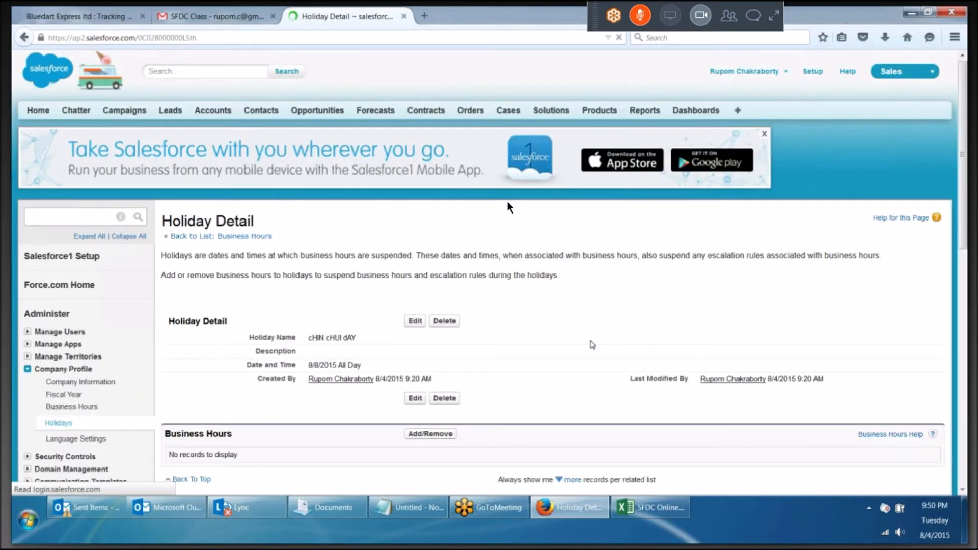
Apply the cHIN cHUI dAY holiday to Japan Business Hours only and save the assignment
scroll(592, 345, "down", 5)
left_click(428, 291)
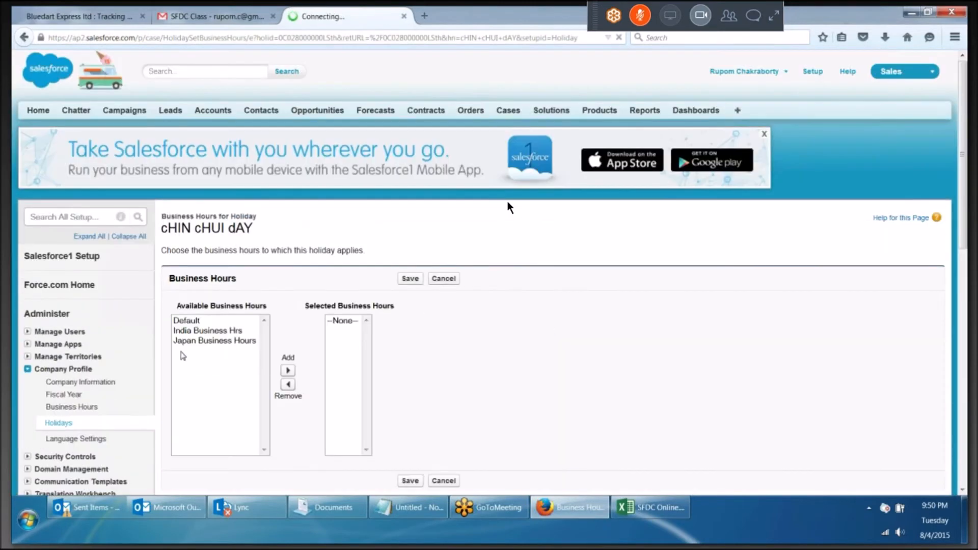
left_click(209, 341)
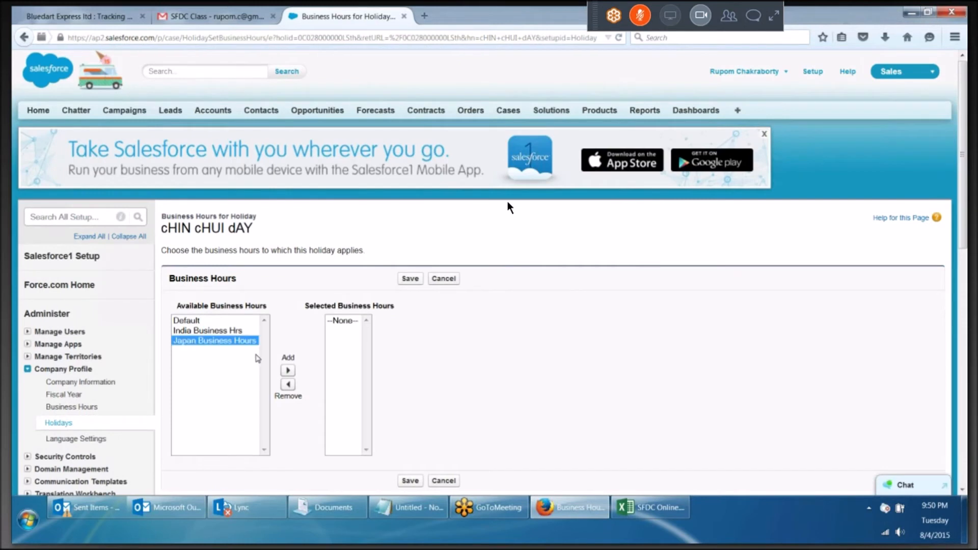
left_click(289, 370)
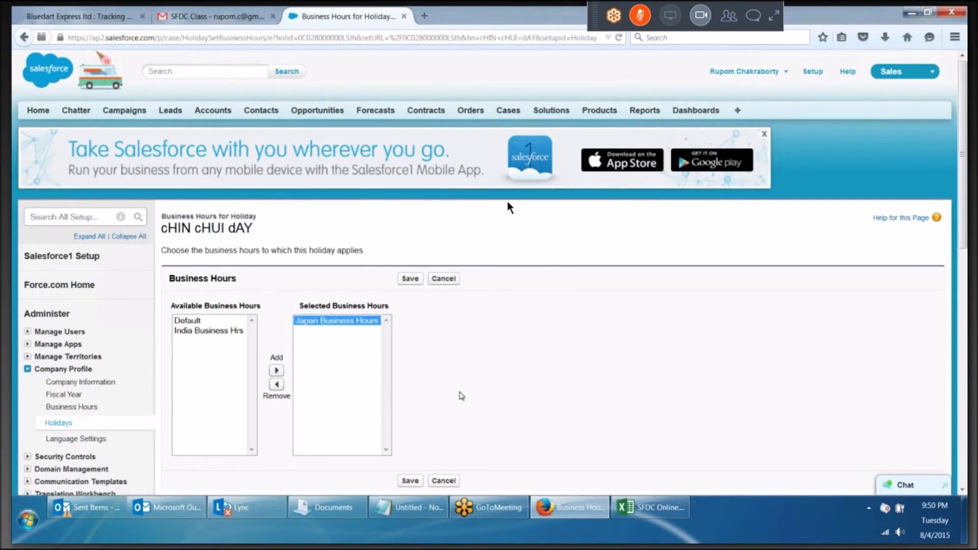
scroll(479, 384, "down", 1)
left_click(411, 456)
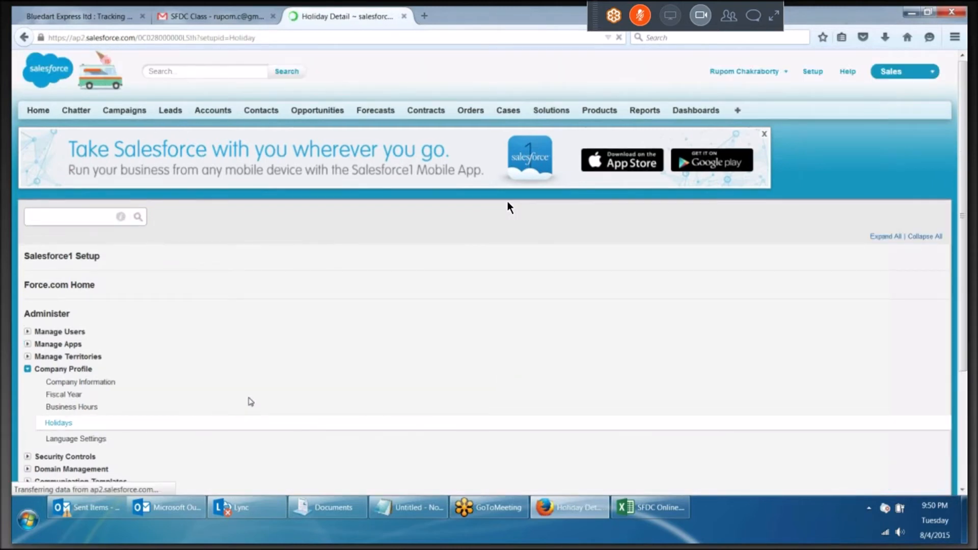
Review the organization's business hours list, including each entry's time zone, active status and default flag
scroll(475, 380, "down", 3)
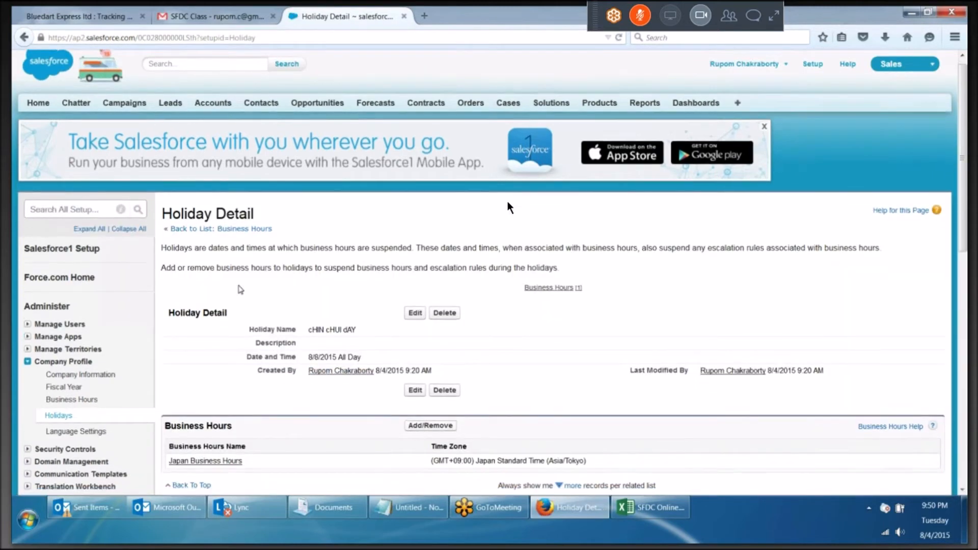
left_click(77, 272)
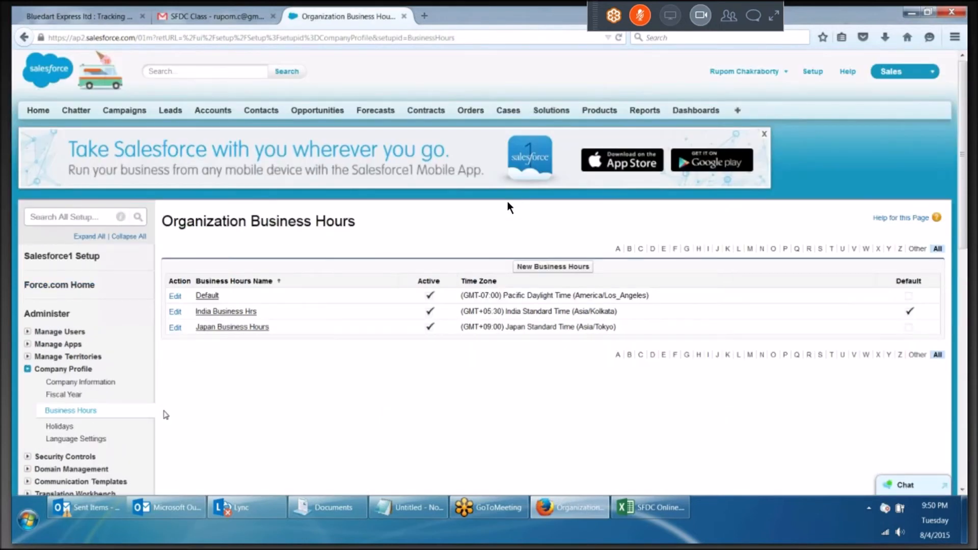
scroll(509, 207, "down", 1)
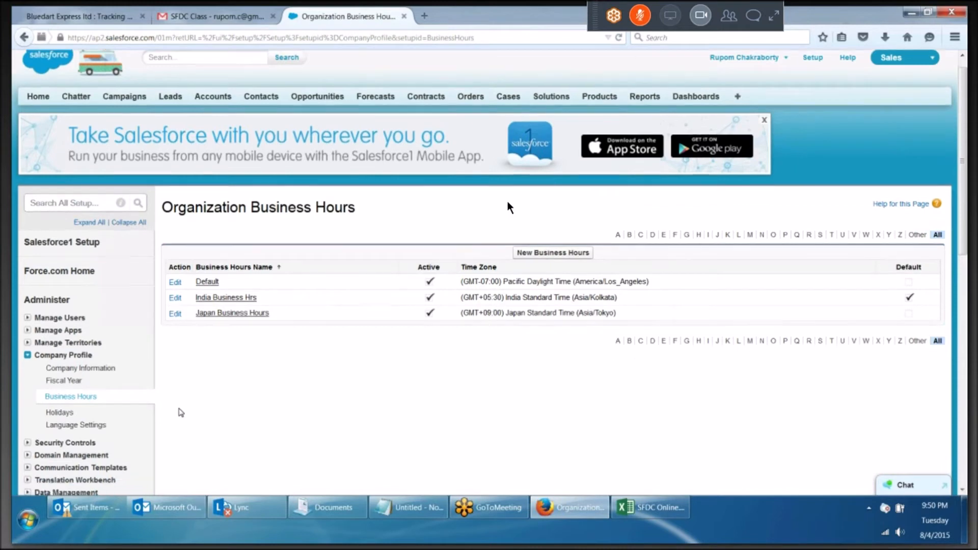
Examine the organization's language settings, including the end-user and platform-only languages and the displayed languages list
scroll(509, 206, "down", 3)
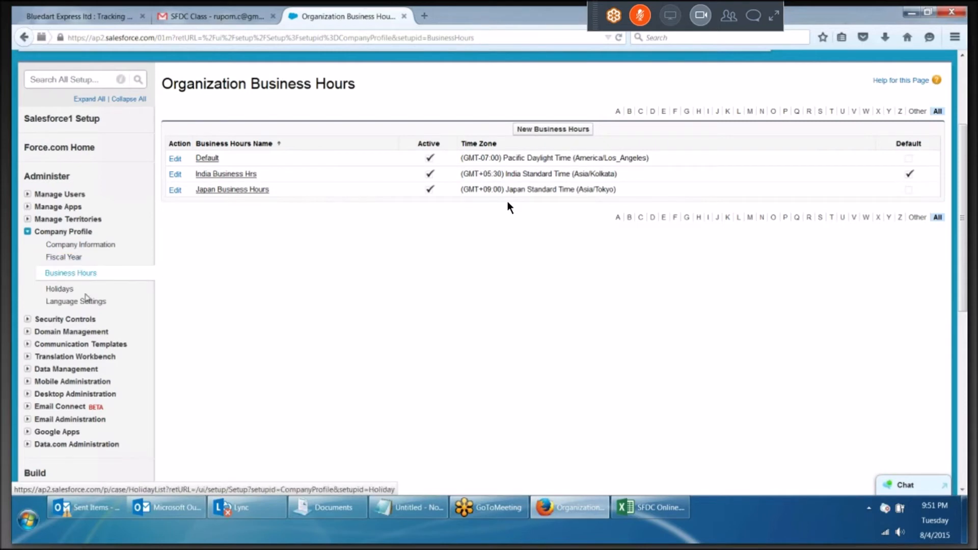
left_click(66, 301)
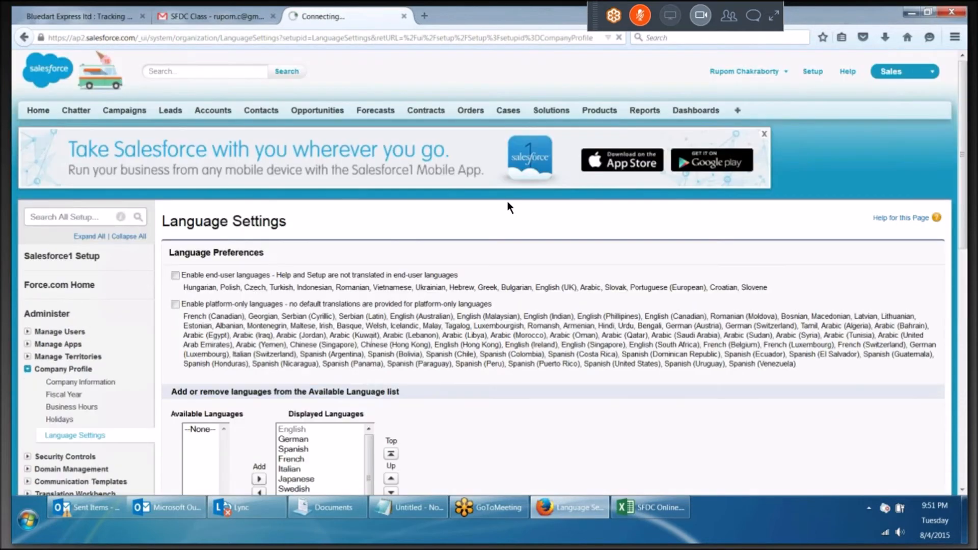
scroll(369, 316, "down", 5)
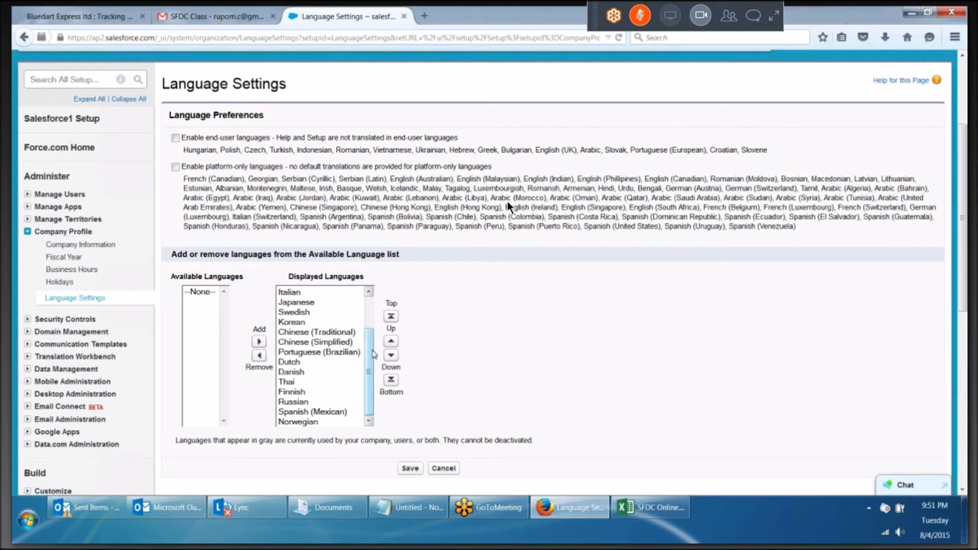
left_click_drag(373, 363, 369, 392)
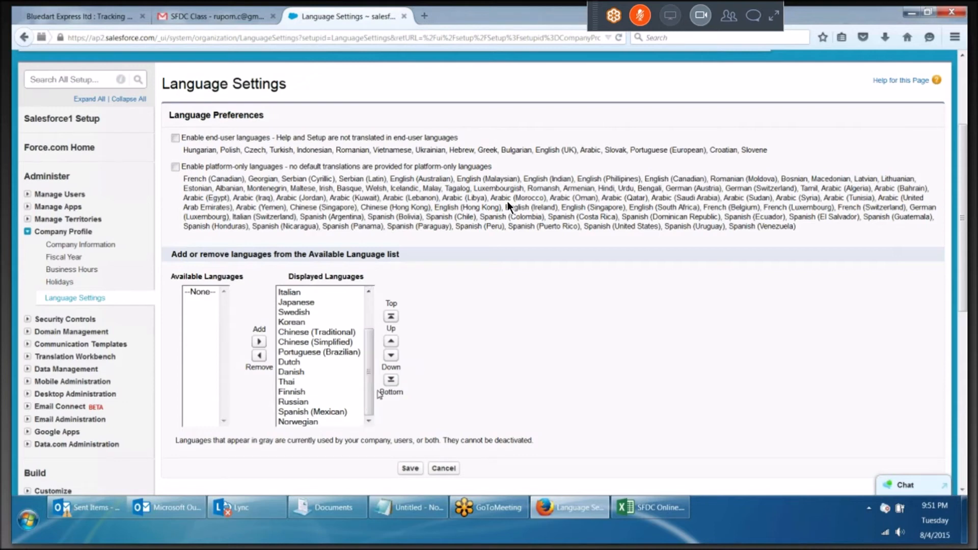
left_click_drag(372, 392, 377, 327)
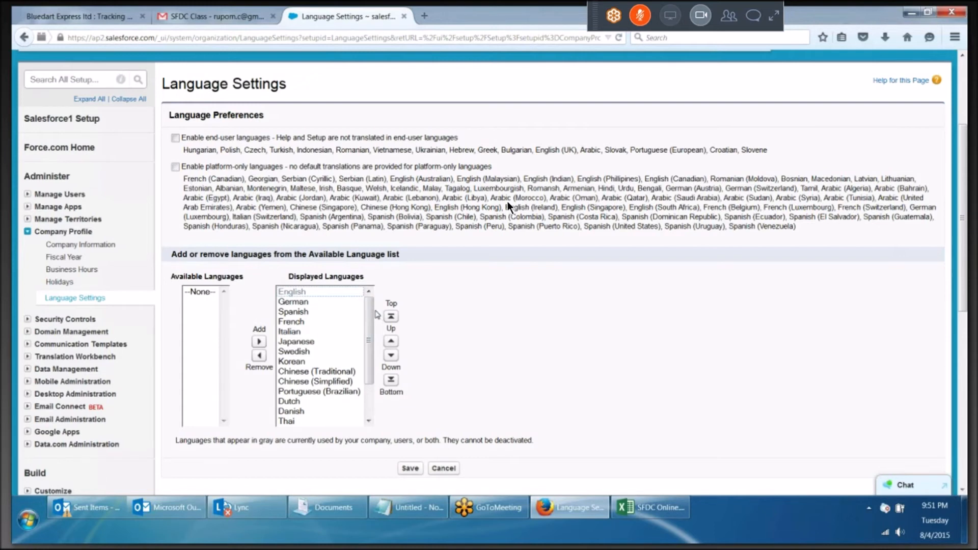
scroll(509, 206, "down", 3)
scroll(510, 206, "up", 1)
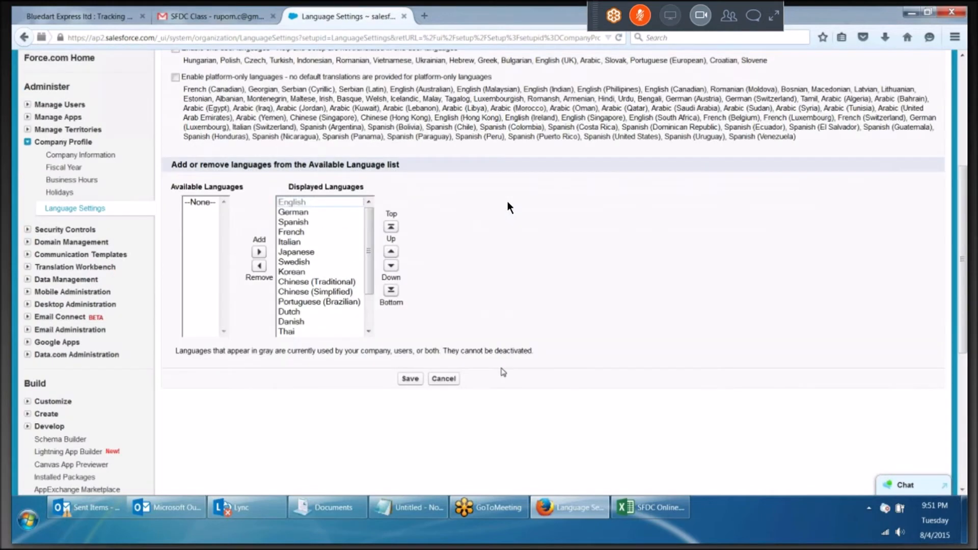
scroll(509, 207, "up", 5)
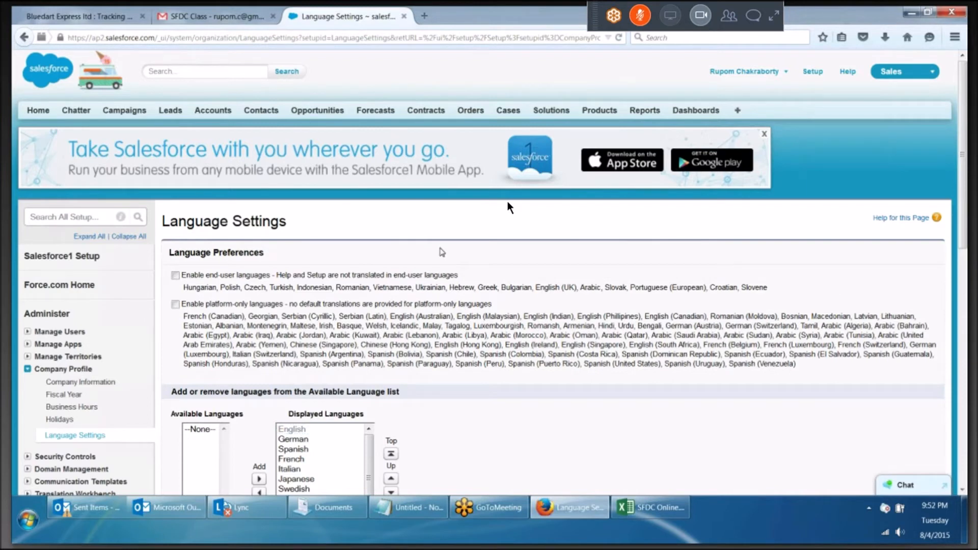
Check the organization's default language in the company information
scroll(441, 252, "down", 2)
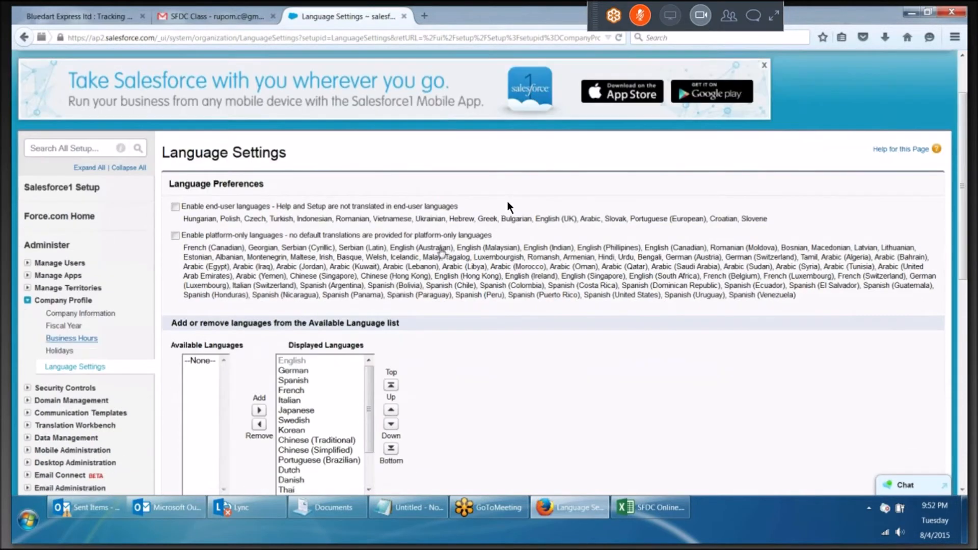
left_click(81, 313)
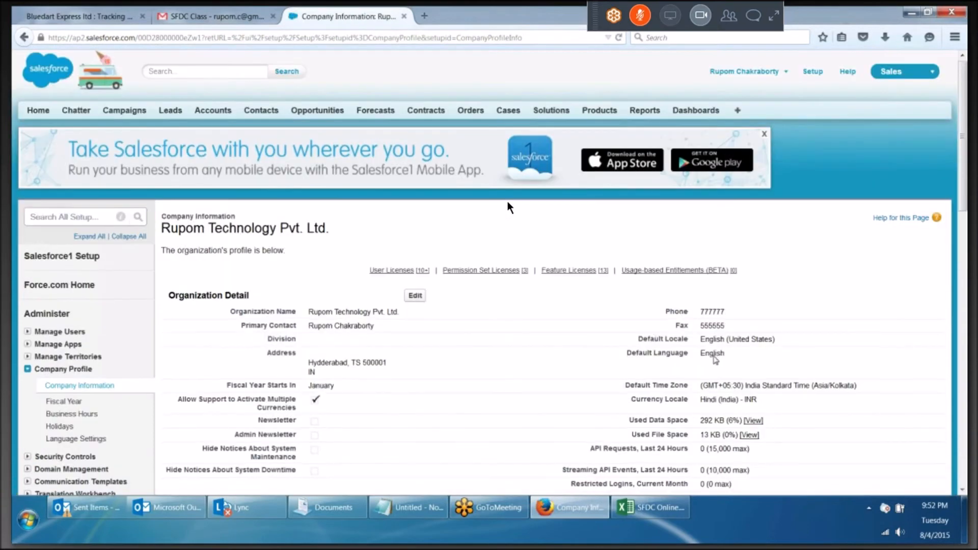
mouse_move(716, 354)
left_mouse_down()
mouse_move(696, 355)
mouse_move(725, 355)
left_mouse_up()
left_click(724, 355)
double_click(722, 355)
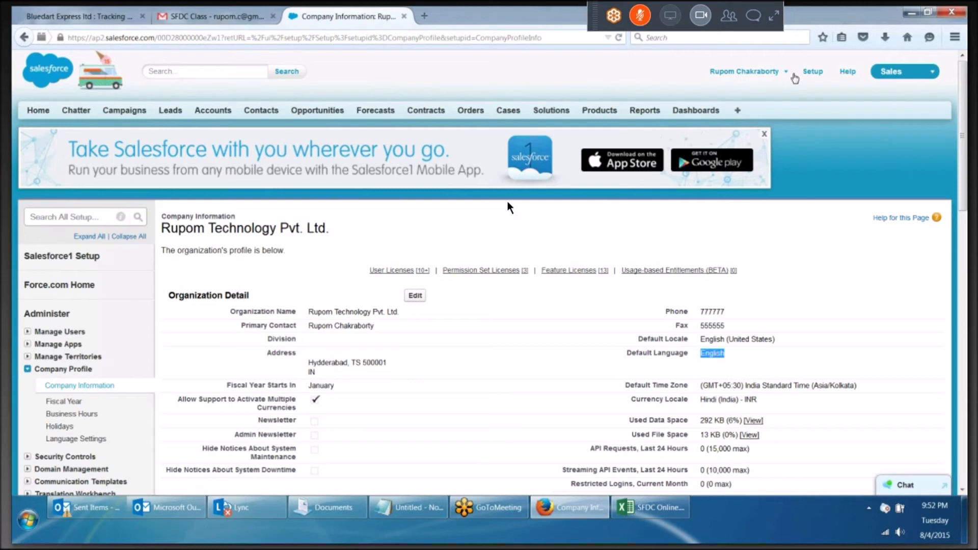
Open the personal Language & Time Zone settings for the signed-in account
left_click(784, 74)
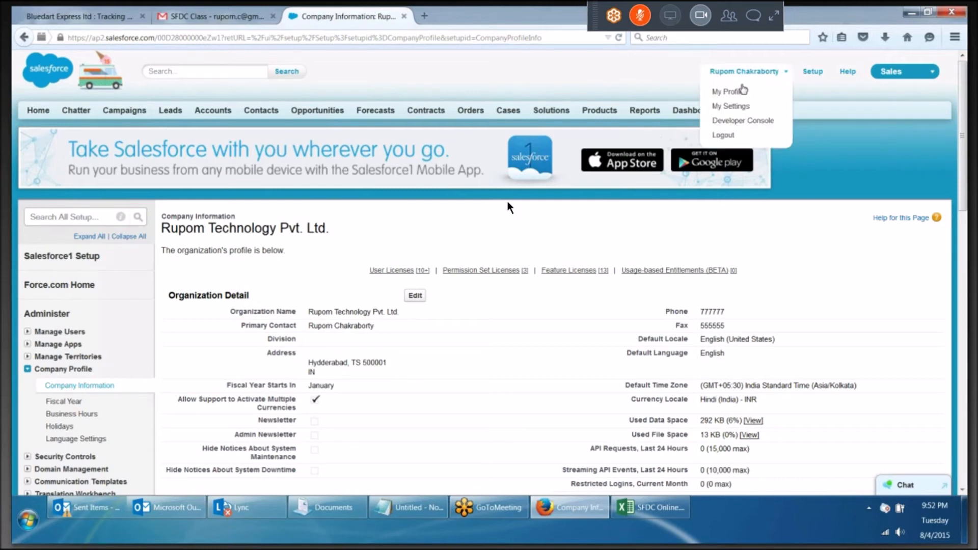
left_click(726, 107)
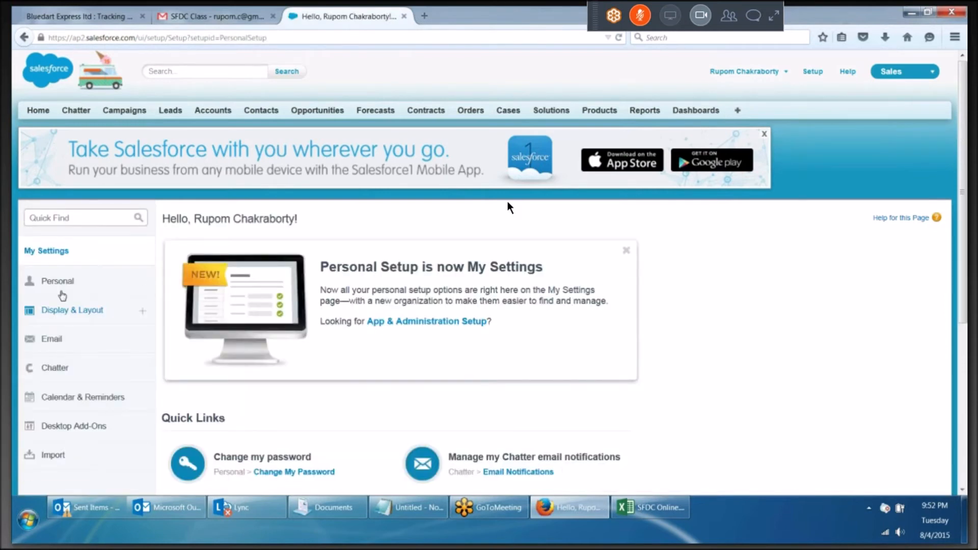
left_click(87, 281)
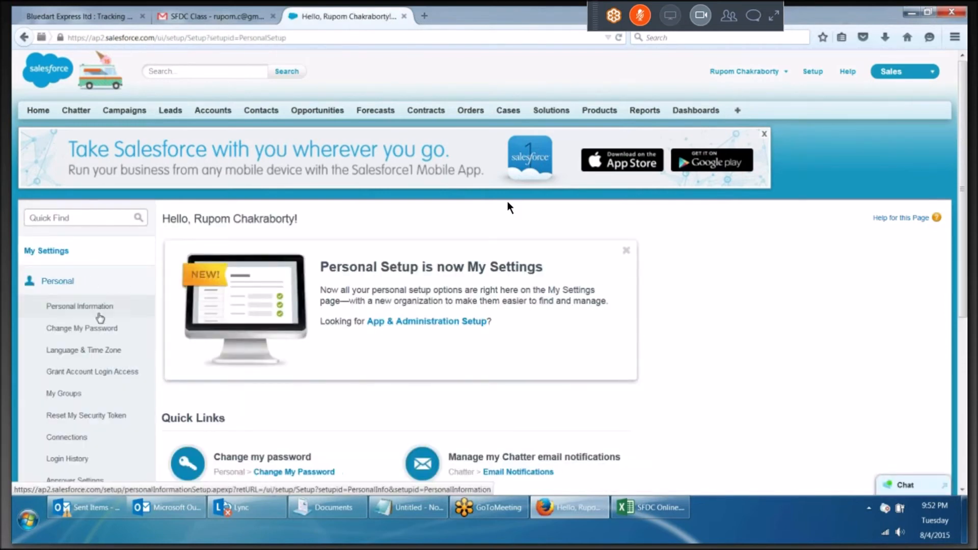
left_click(102, 352)
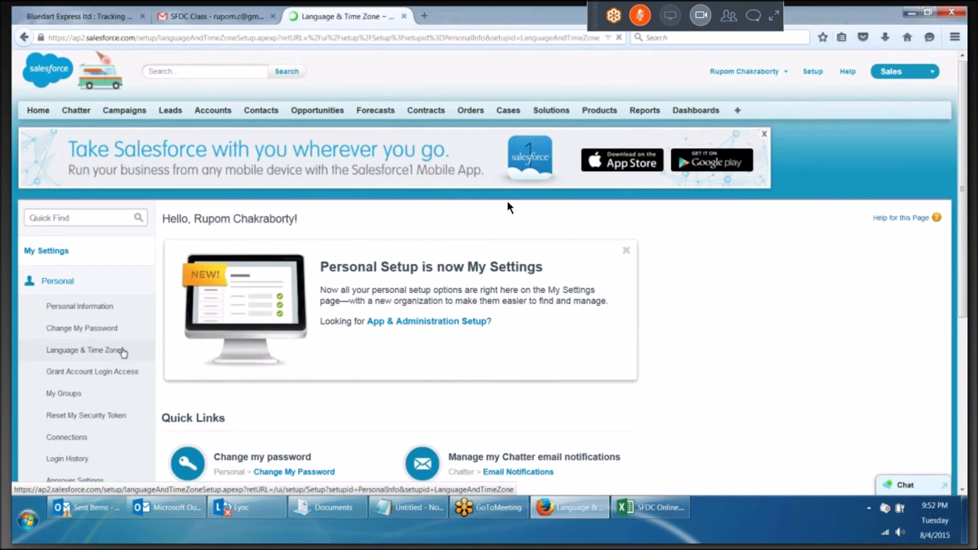
Review the time zones and languages available for the personal account without changing either setting
left_click(453, 276)
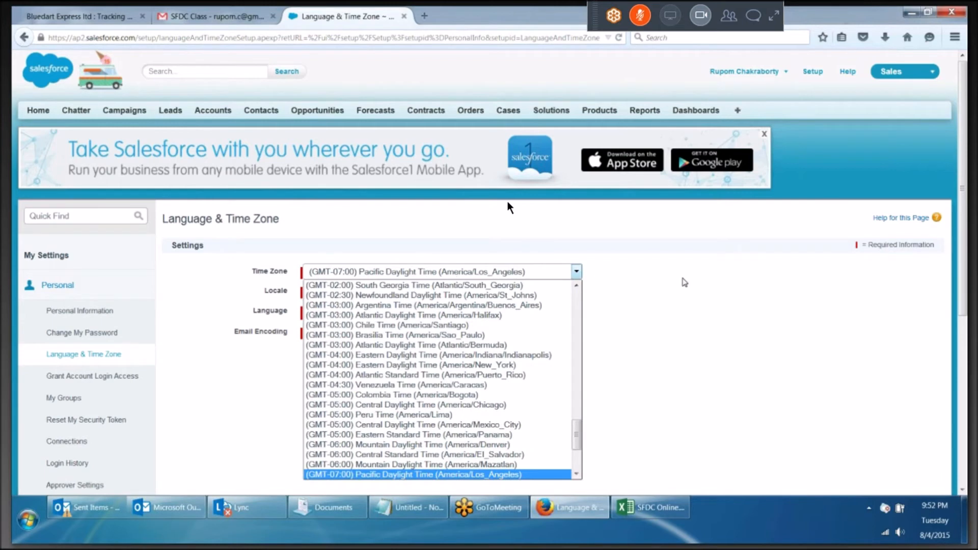
left_click(649, 268)
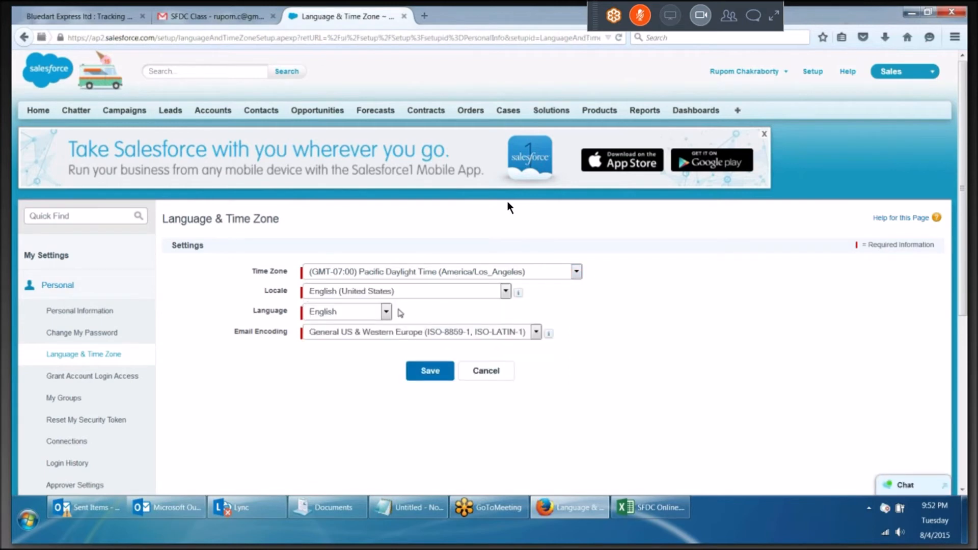
left_click(415, 273)
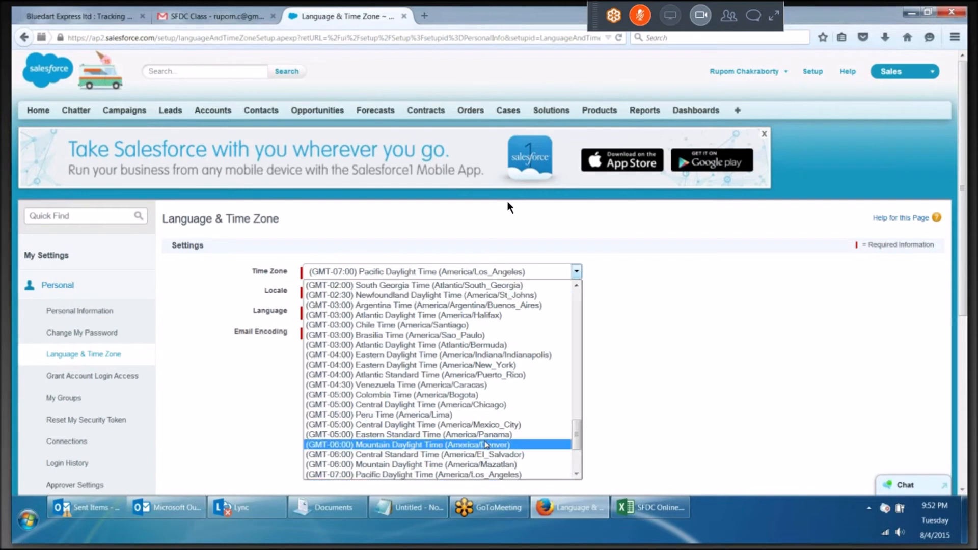
scroll(492, 409, "up", 3)
key("Escape")
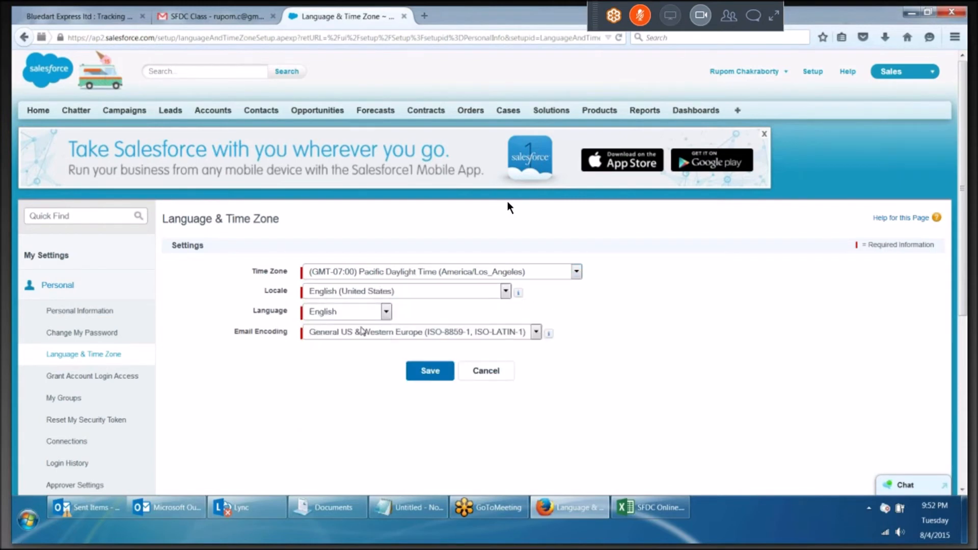
left_click(356, 316)
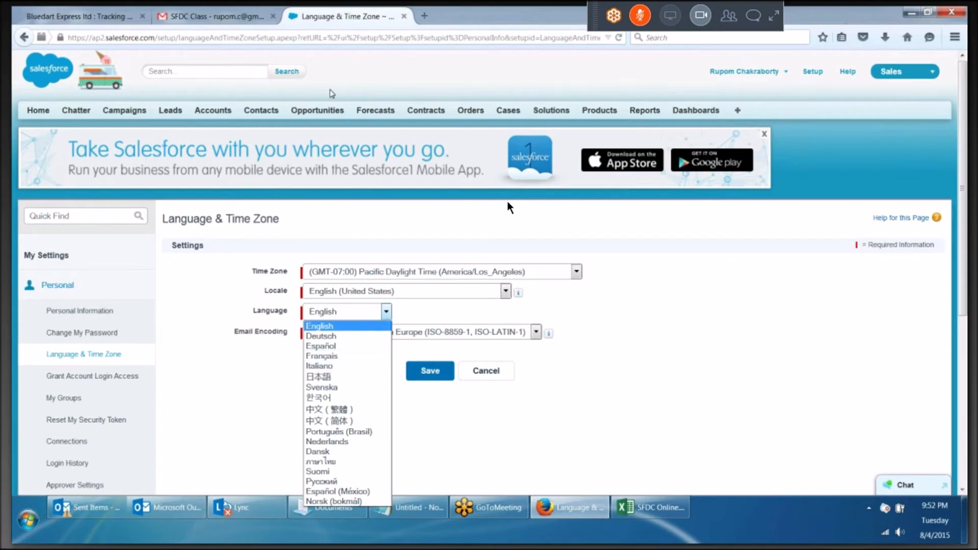
Open a copy of the personal Language & Time Zone page in a new browser tab, and return to the original tab
left_click(348, 42)
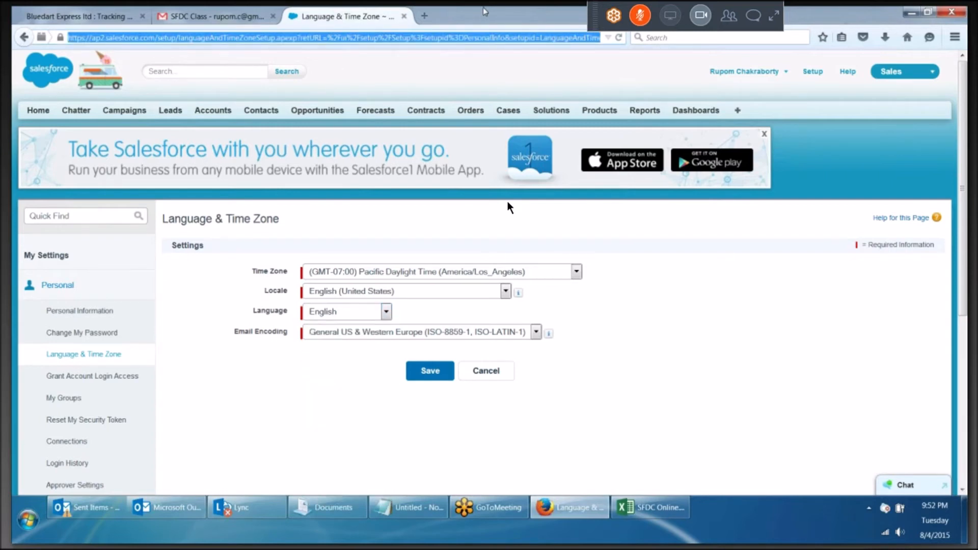
left_click(421, 23)
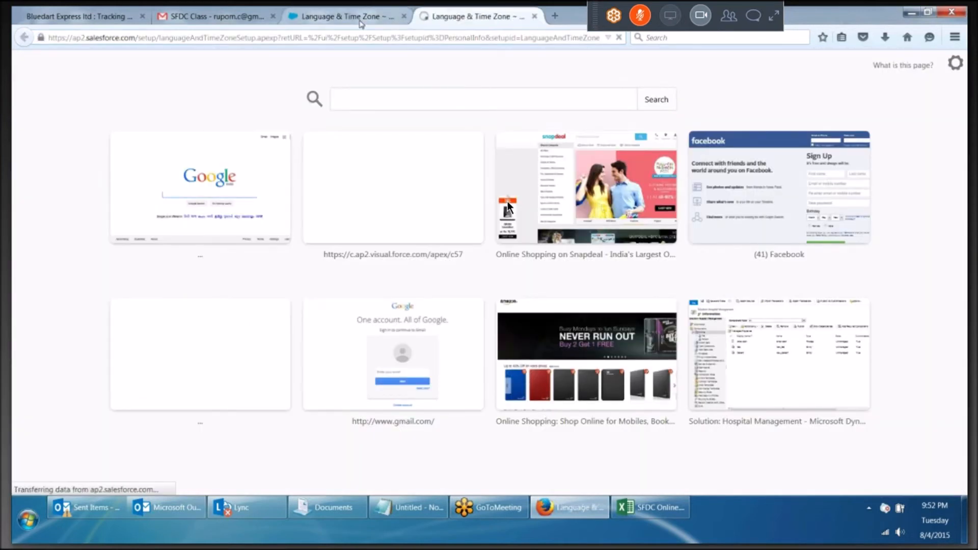
left_click(363, 19)
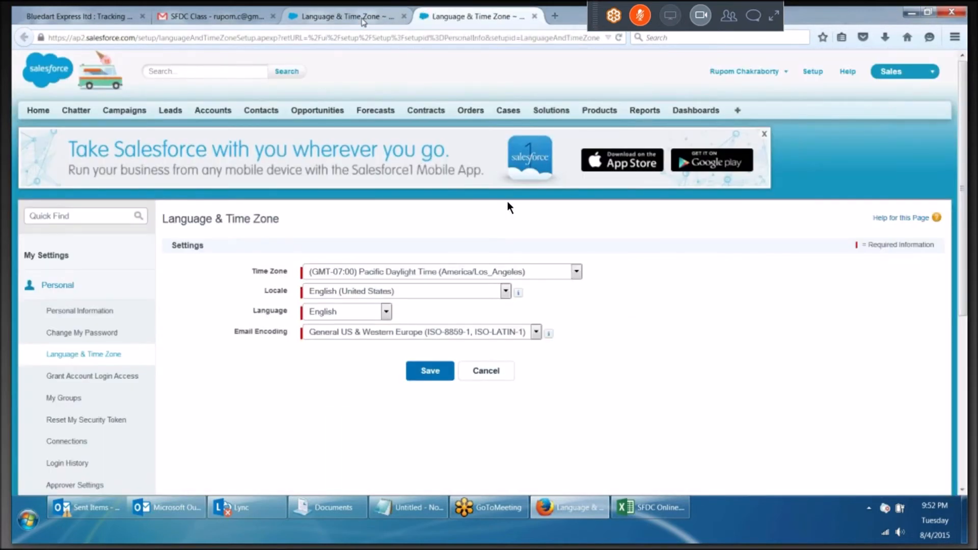
On the original Language & Time Zone page, set the personal language to Thai (ภาษาไทย)
left_click(454, 15)
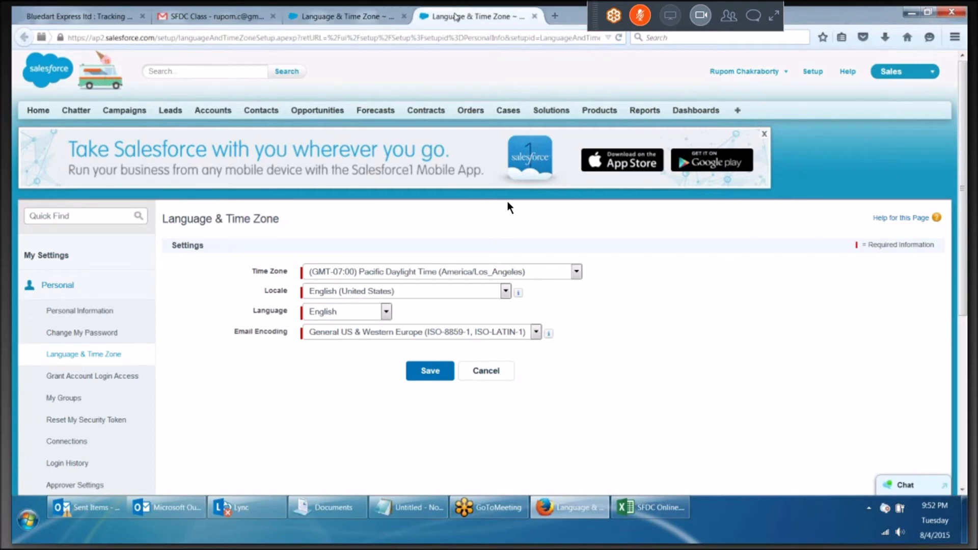
left_click(360, 18)
left_click(386, 311)
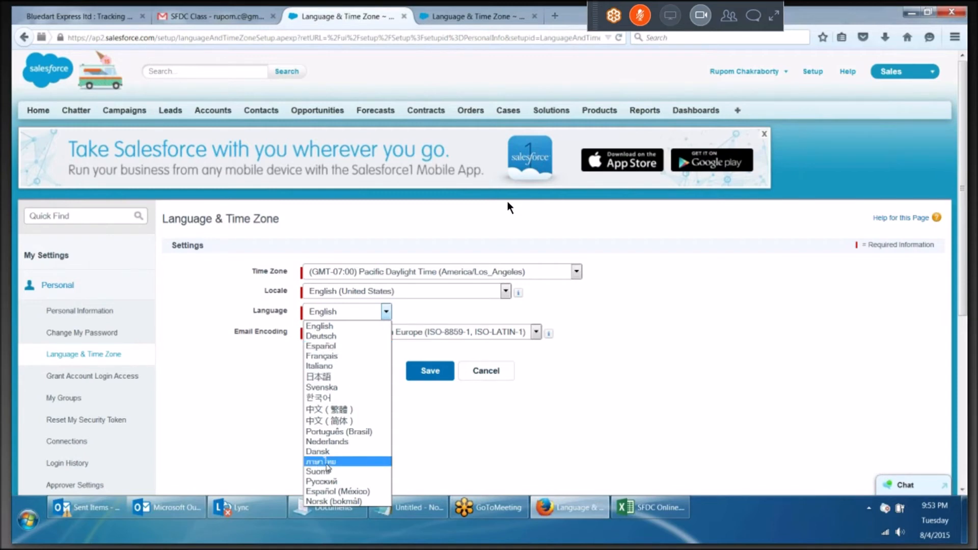
left_click(326, 462)
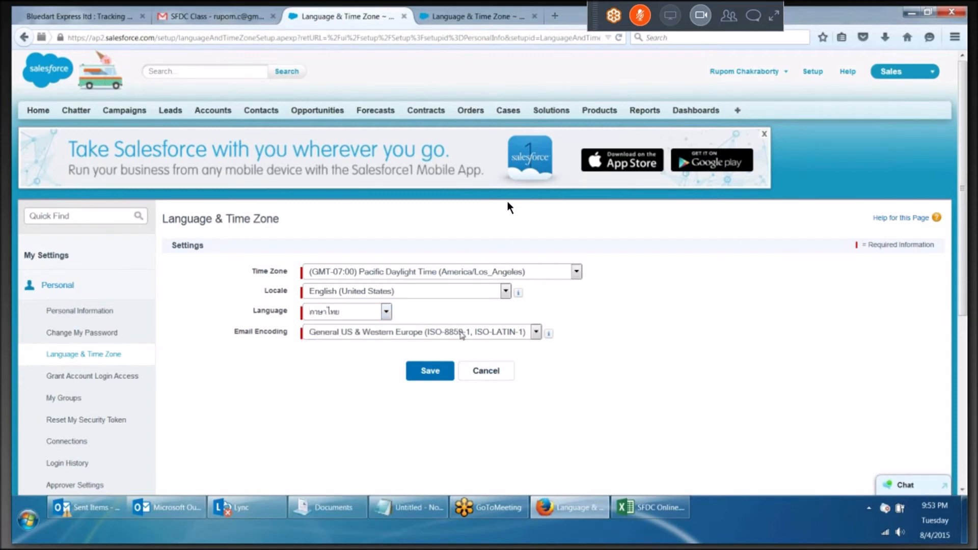
Change the personal locale to Spanish (El Salvador)
left_click(461, 295)
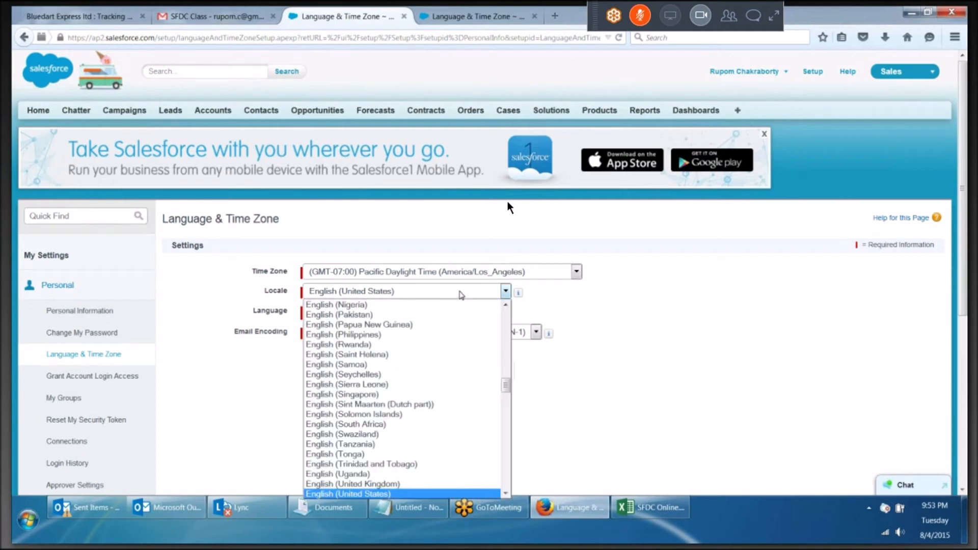
scroll(402, 439, "down", 20)
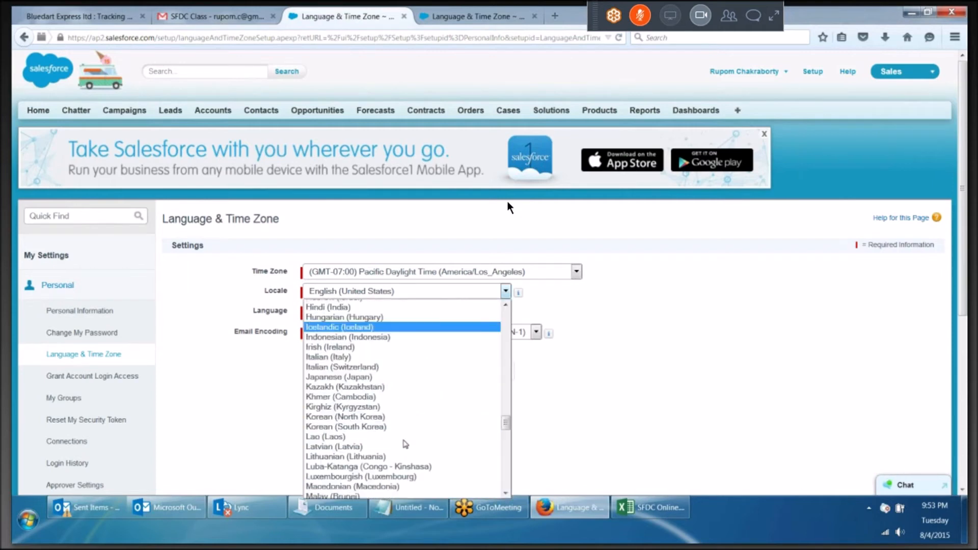
scroll(405, 443, "down", 10)
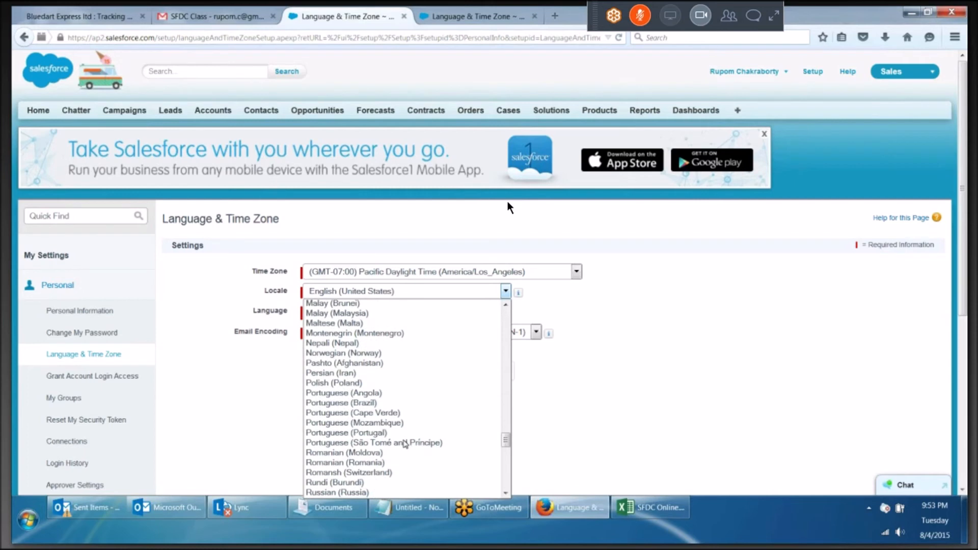
scroll(405, 444, "down", 6)
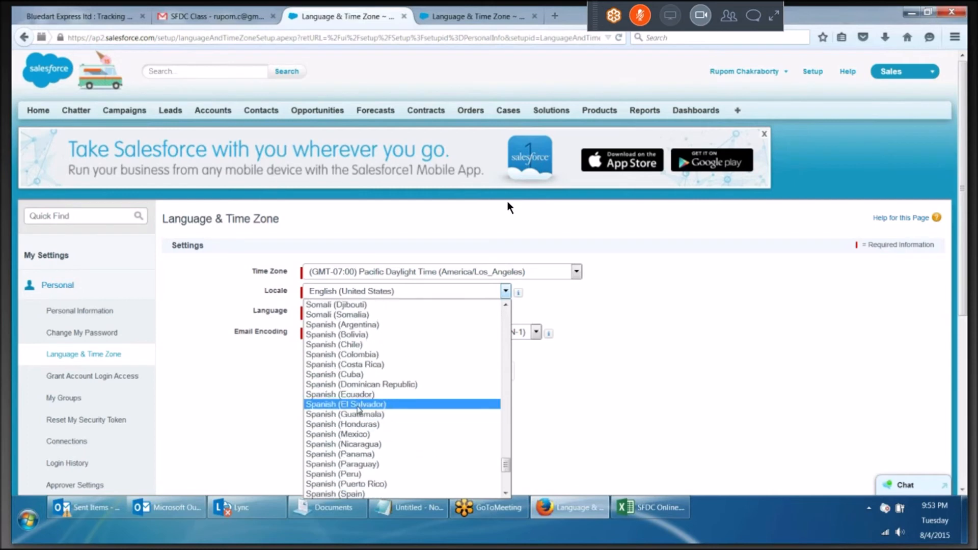
left_click(357, 407)
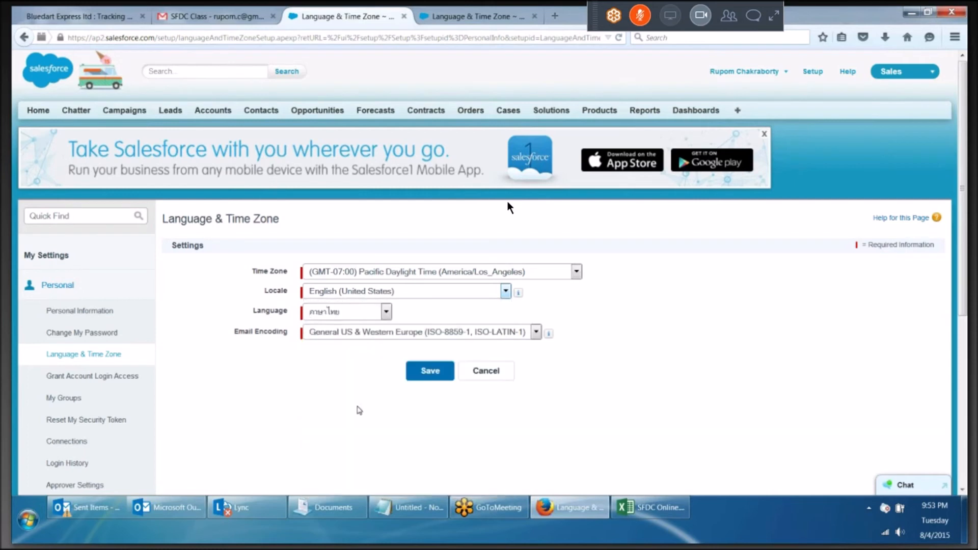
Set the personal locale back to English (United States) and save the language and time zone settings
left_click(387, 295)
left_click_drag(506, 465, 492, 361)
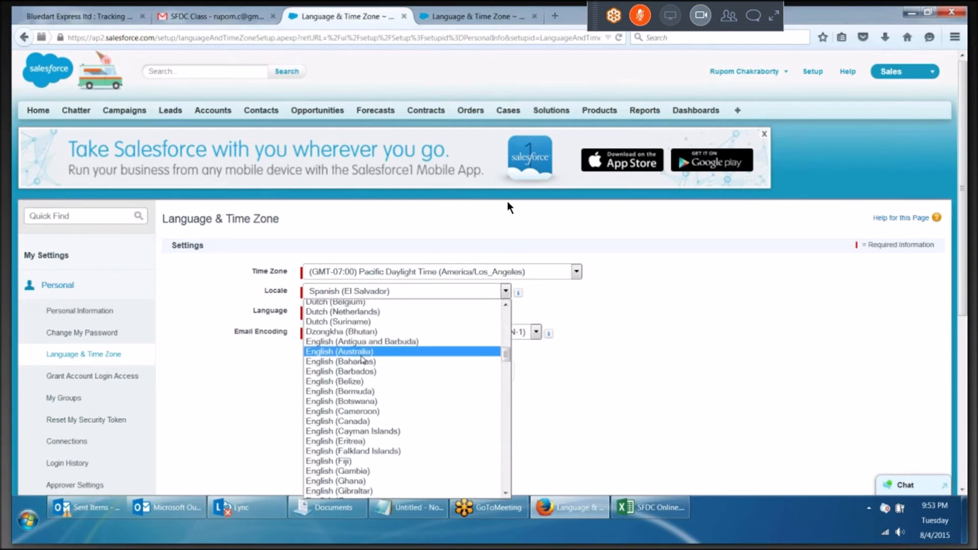
scroll(391, 444, "down", 1)
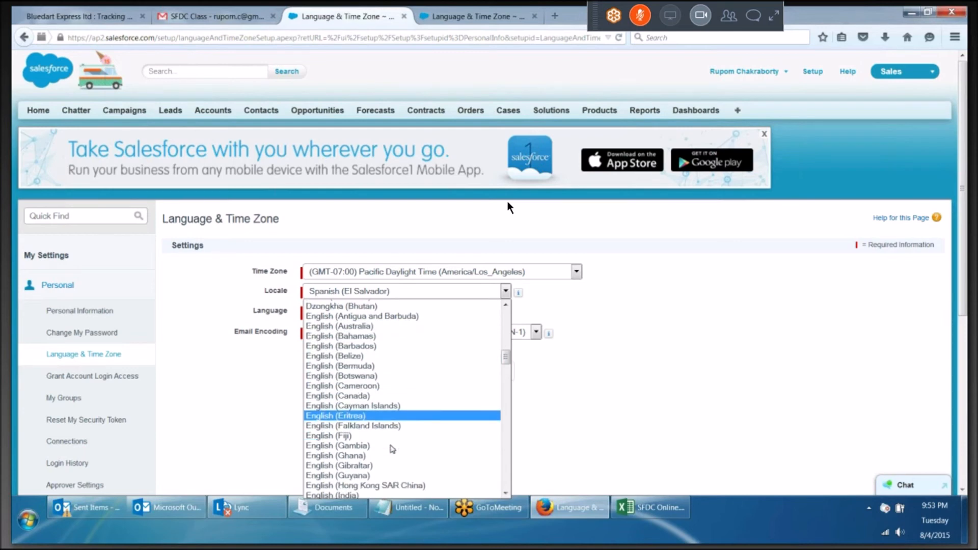
scroll(391, 443, "up", 1)
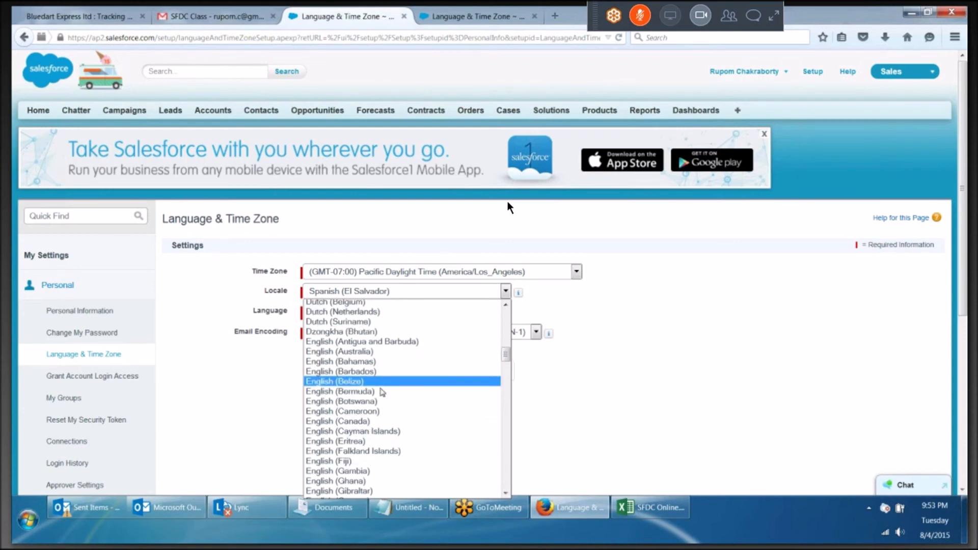
scroll(383, 423, "down", 4)
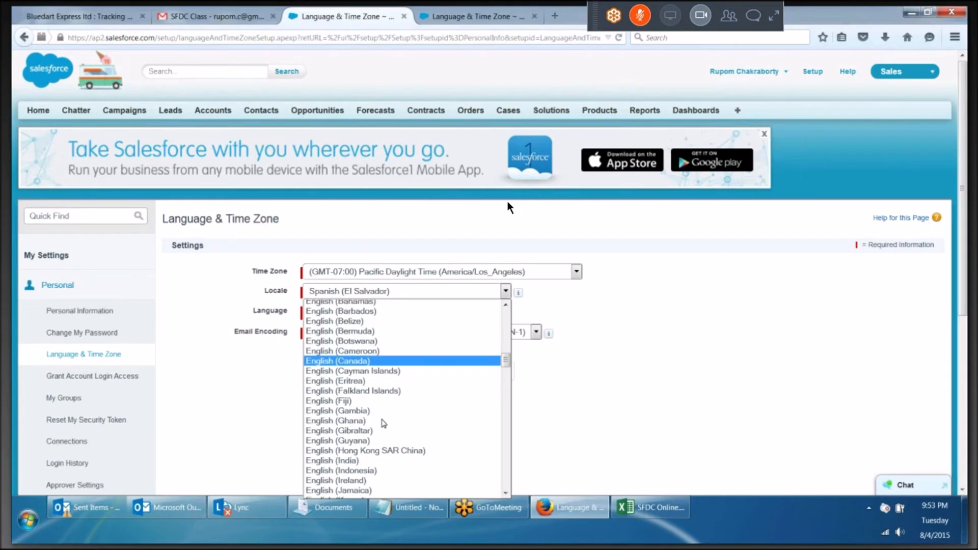
scroll(383, 423, "down", 4)
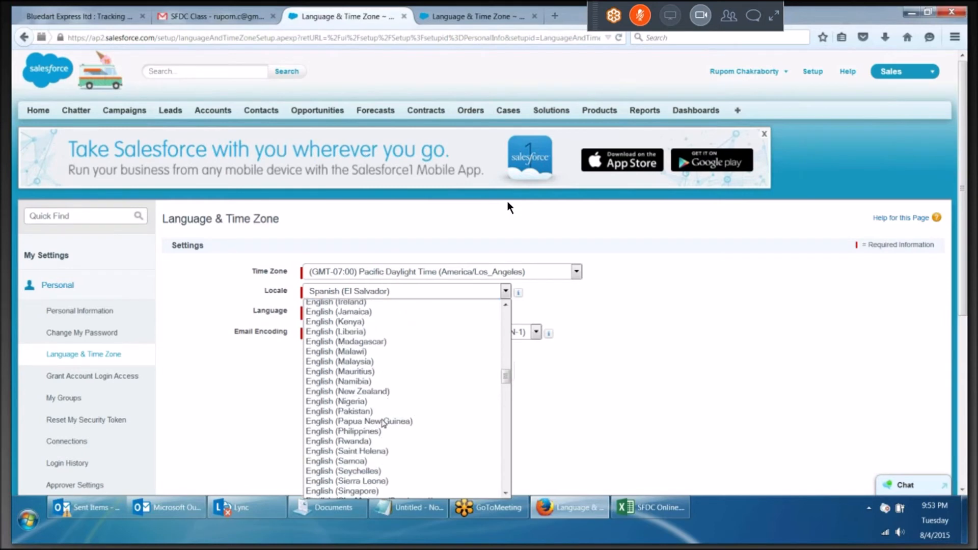
scroll(383, 423, "down", 4)
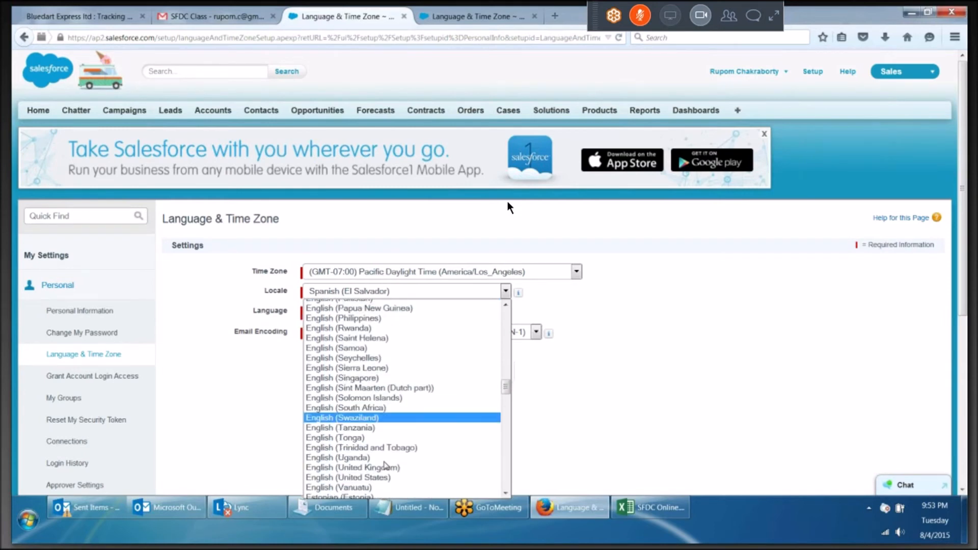
left_click(374, 471)
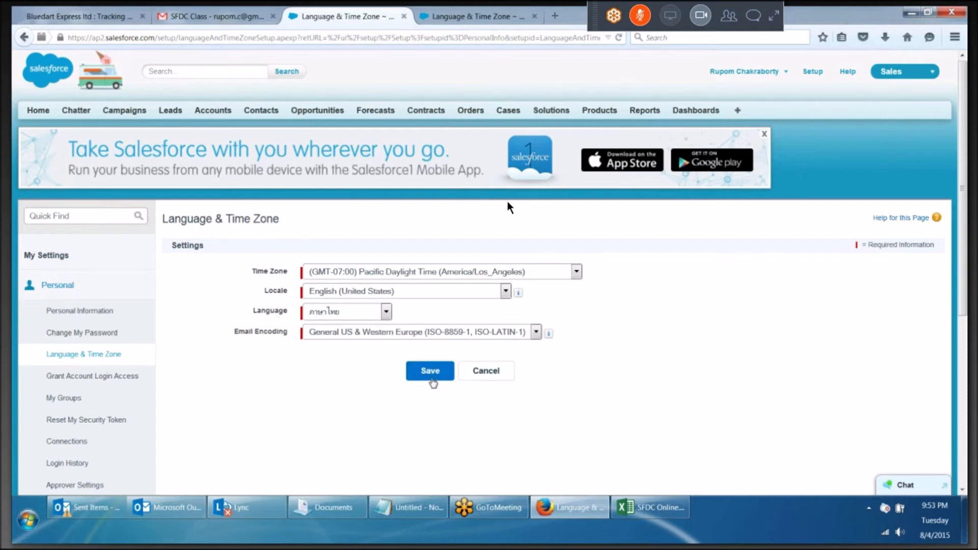
left_click(430, 376)
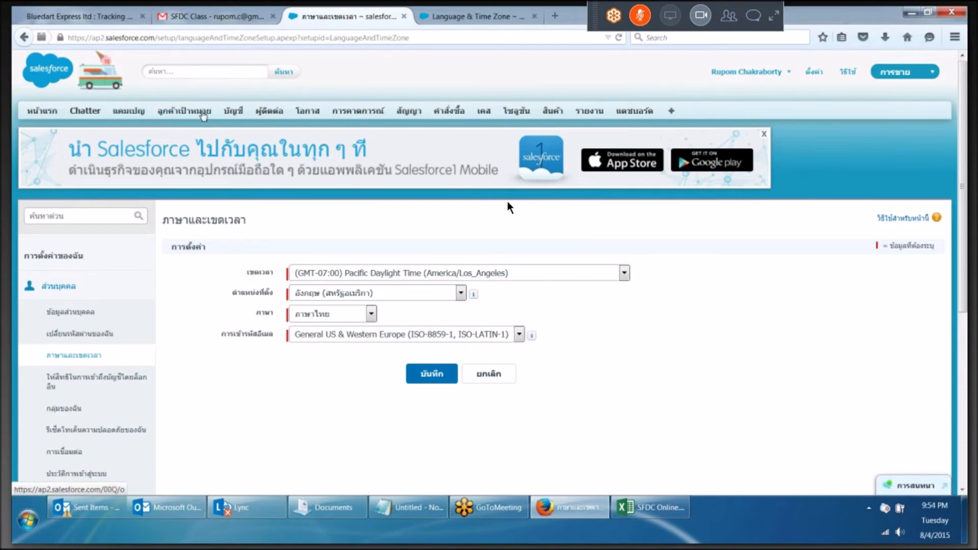
Open the ABC Tech account and examine how its detail fields and related lists are labelled in Thai
left_click(640, 15)
left_click(234, 111)
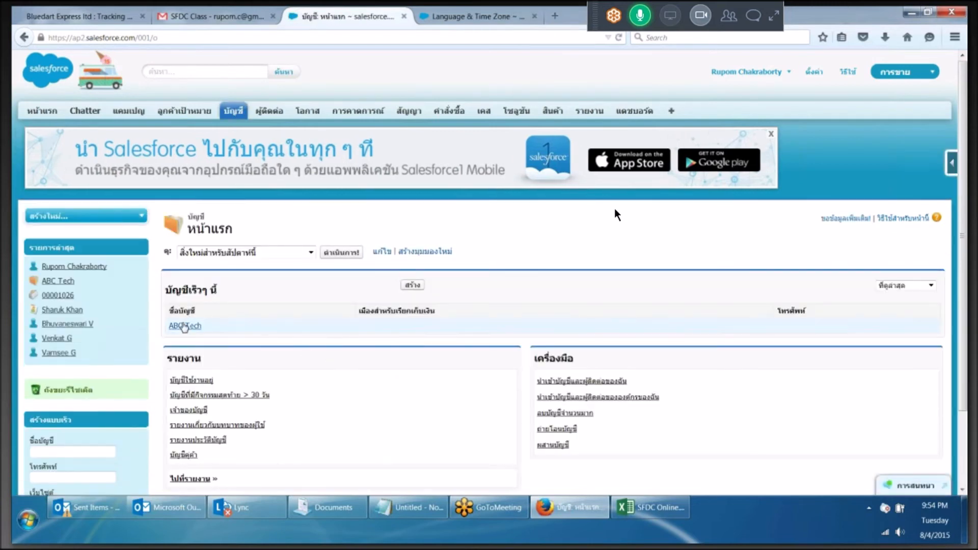
left_click(184, 326)
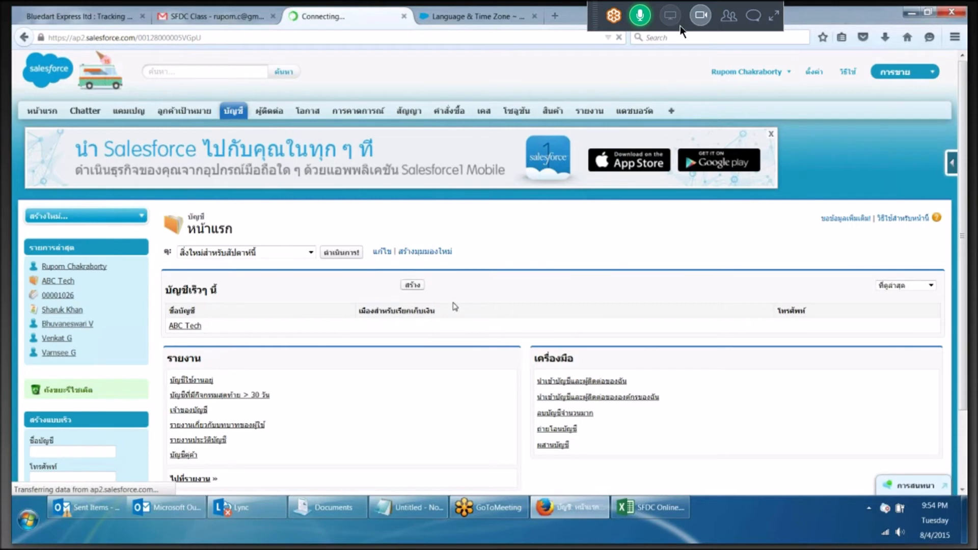
left_click(640, 15)
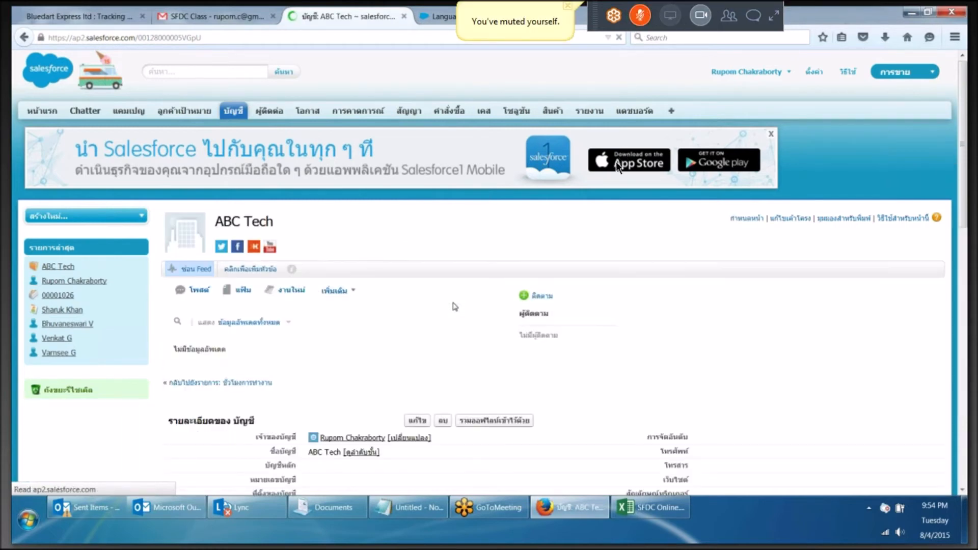
scroll(616, 161, "down", 4)
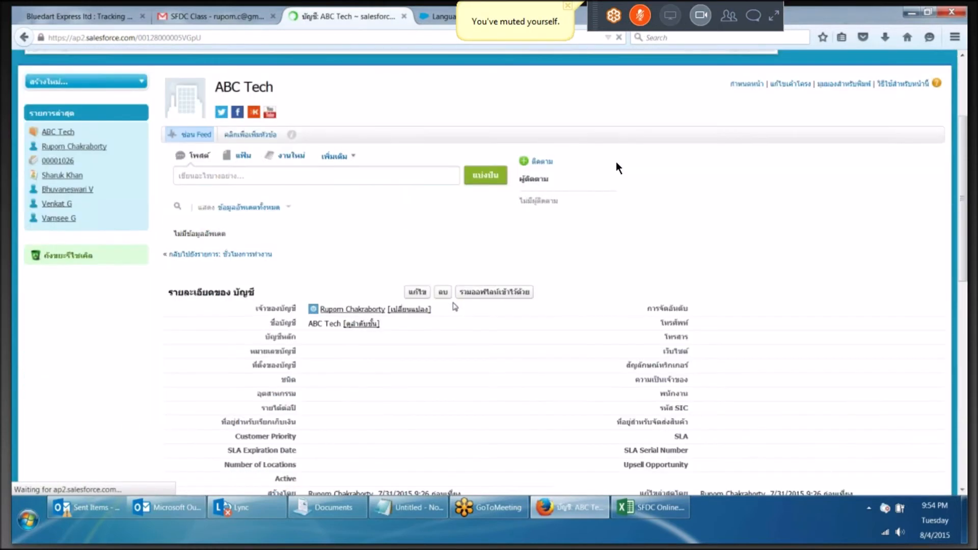
scroll(261, 277, "down", 1)
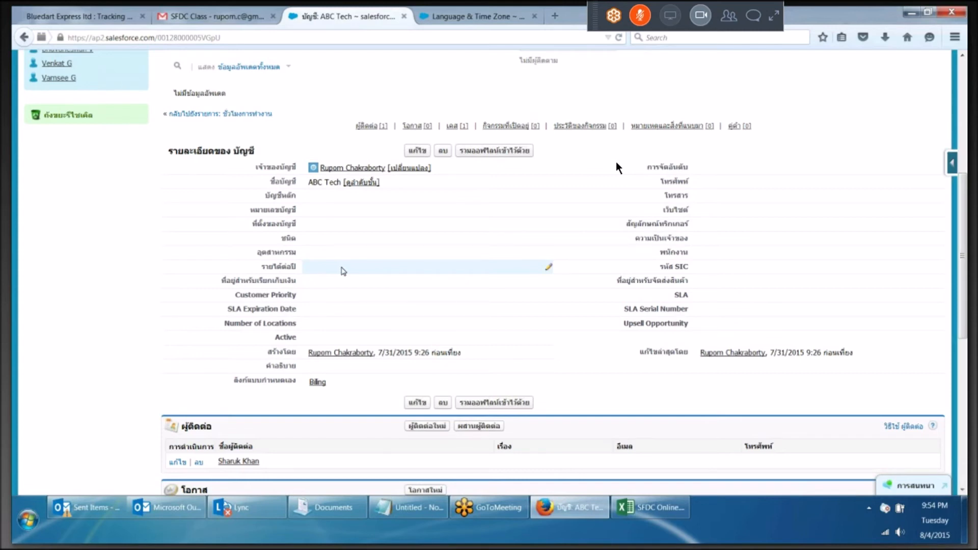
scroll(342, 270, "down", 4)
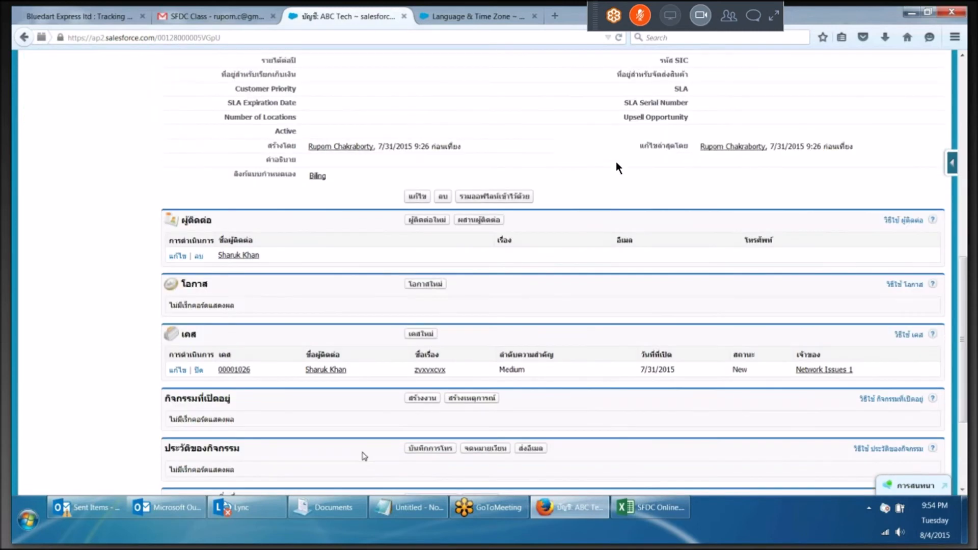
scroll(370, 451, "down", 3)
scroll(370, 450, "up", 5)
scroll(370, 450, "up", 8)
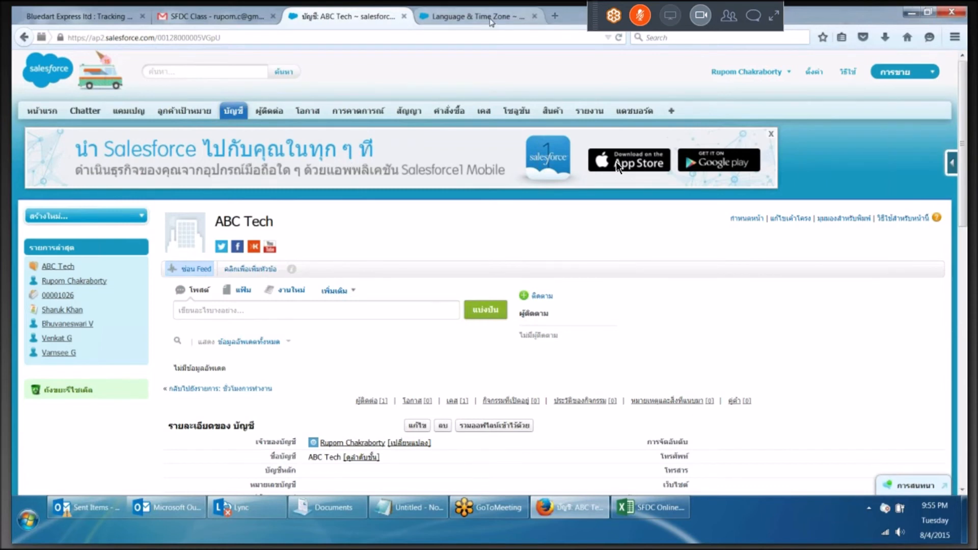
Restore English as the personal language on the second Language & Time Zone page and save the settings
left_click(491, 18)
left_click(430, 371)
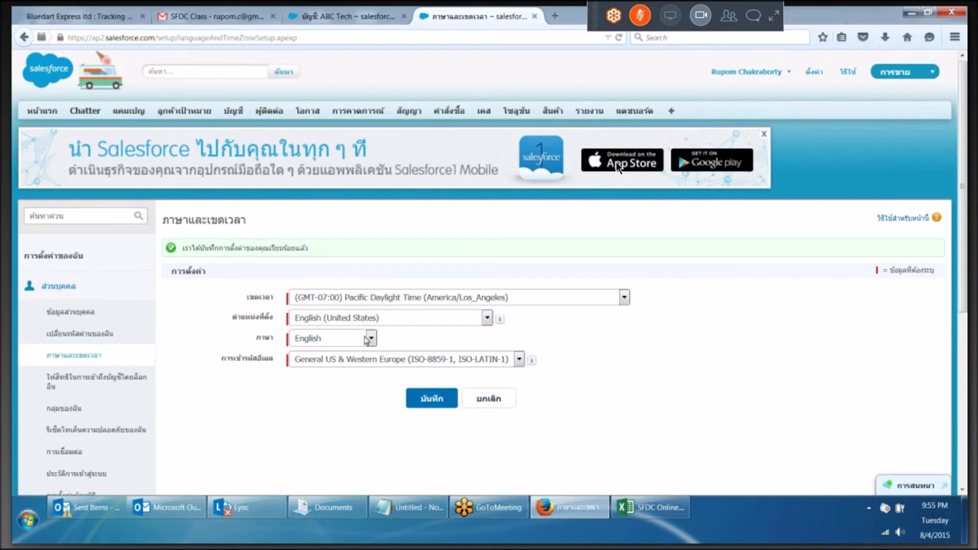
left_click(369, 339)
left_click(311, 353)
left_click(434, 399)
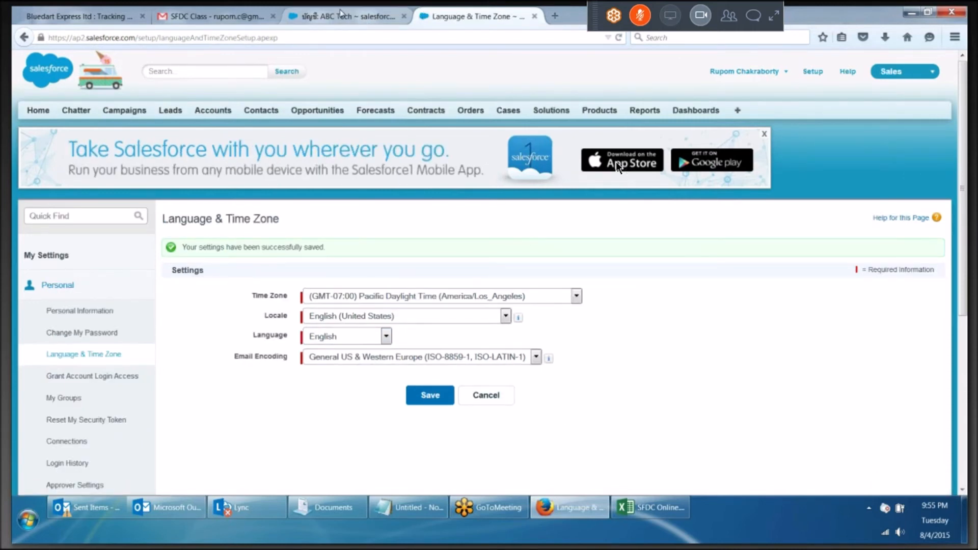
Return to the ABC Tech account page and reload it to view the record in English
left_click(337, 18)
left_click(304, 38)
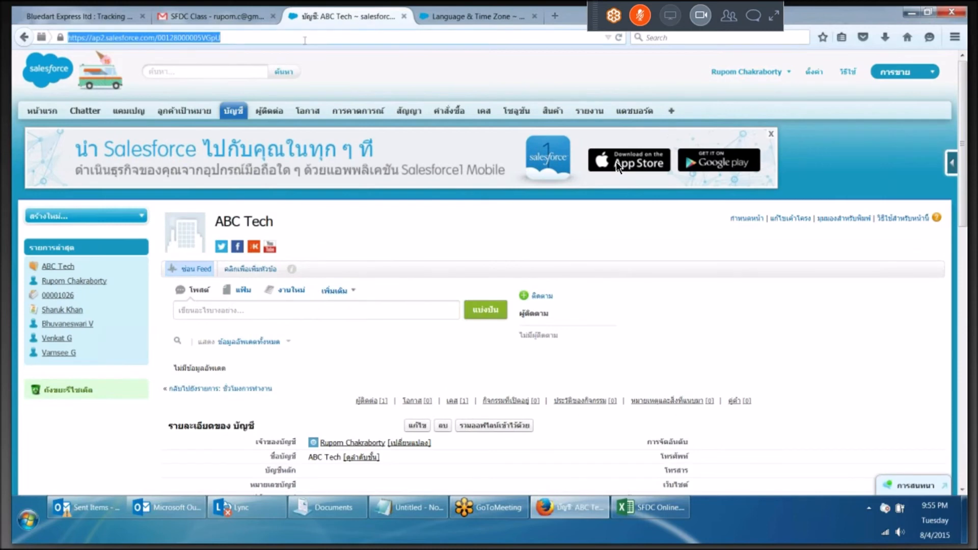
key("Return")
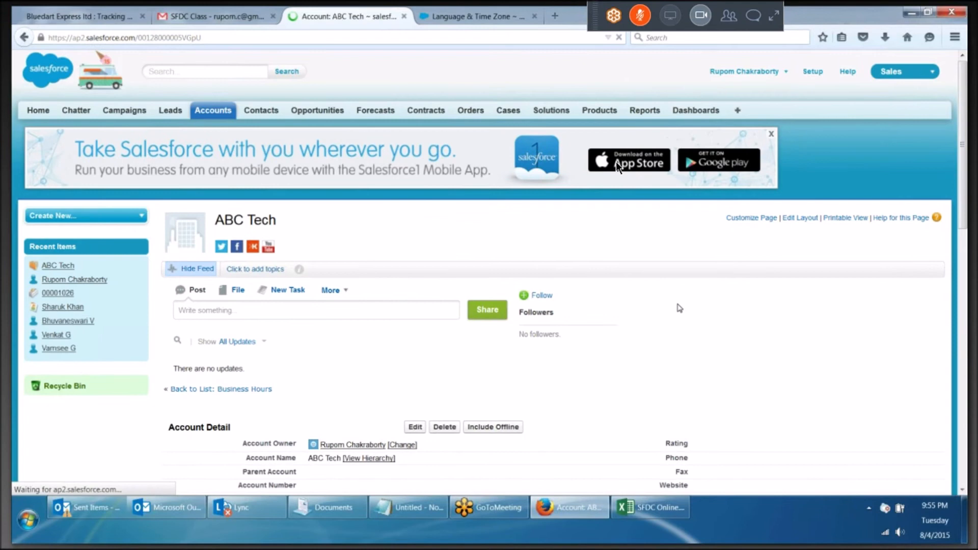
scroll(678, 306, "down", 3)
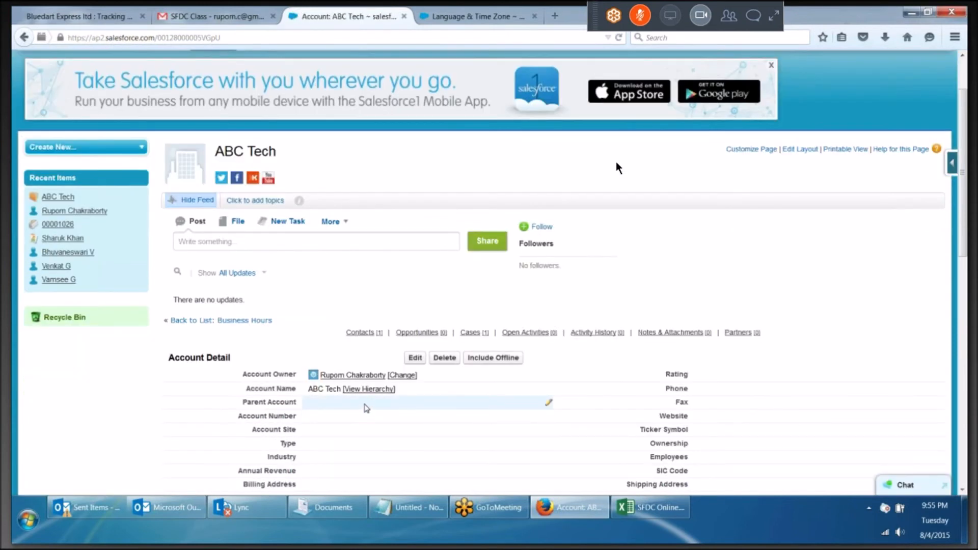
Go back to the personal Language & Time Zone page and review its language choices, keeping English selected
key("ctrl+Tab")
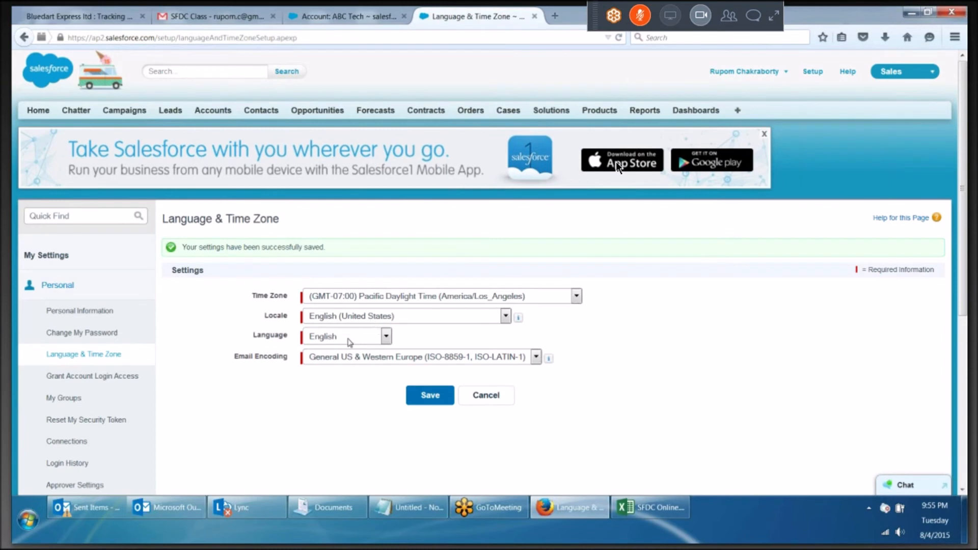
left_click(350, 340)
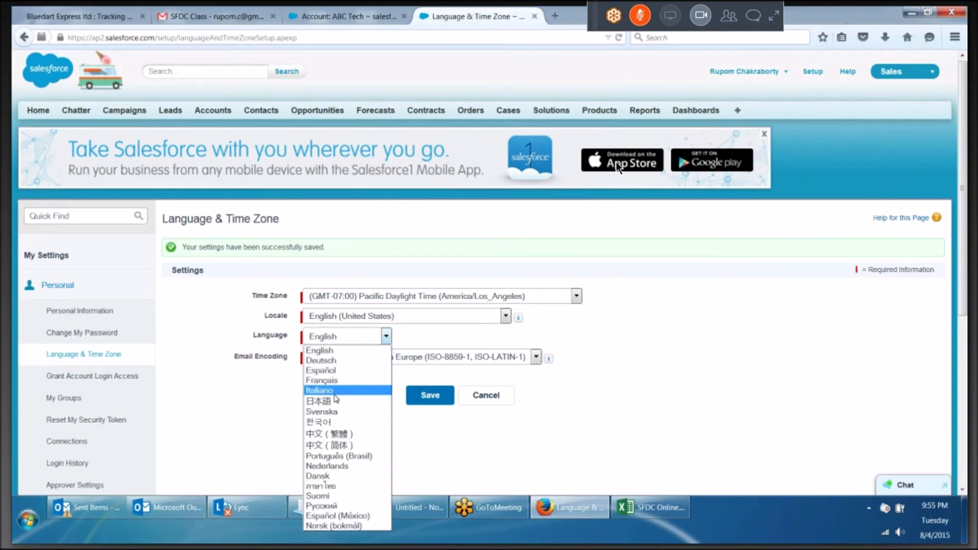
left_click(717, 399)
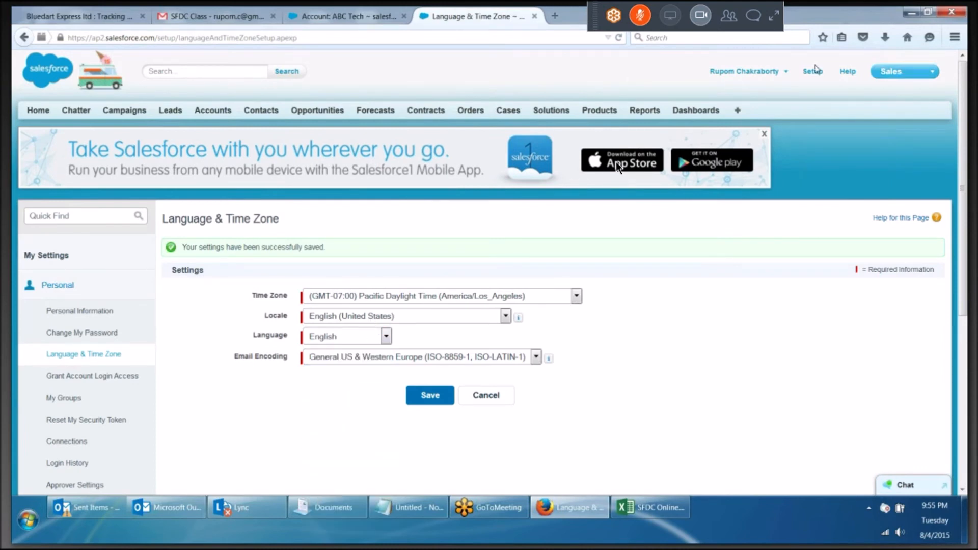
Open the organization's Language Settings page under Company Profile in Setup
left_click(814, 72)
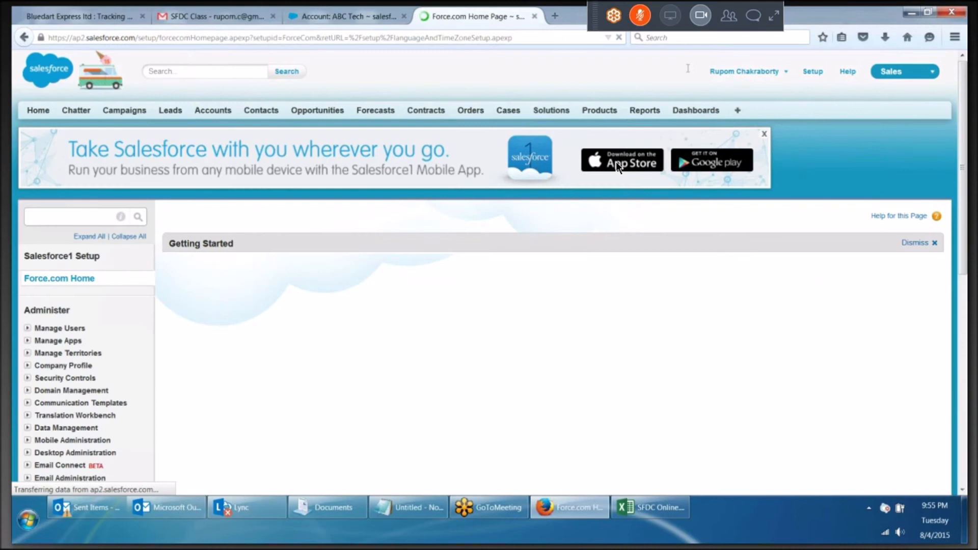
scroll(616, 161, "down", 3)
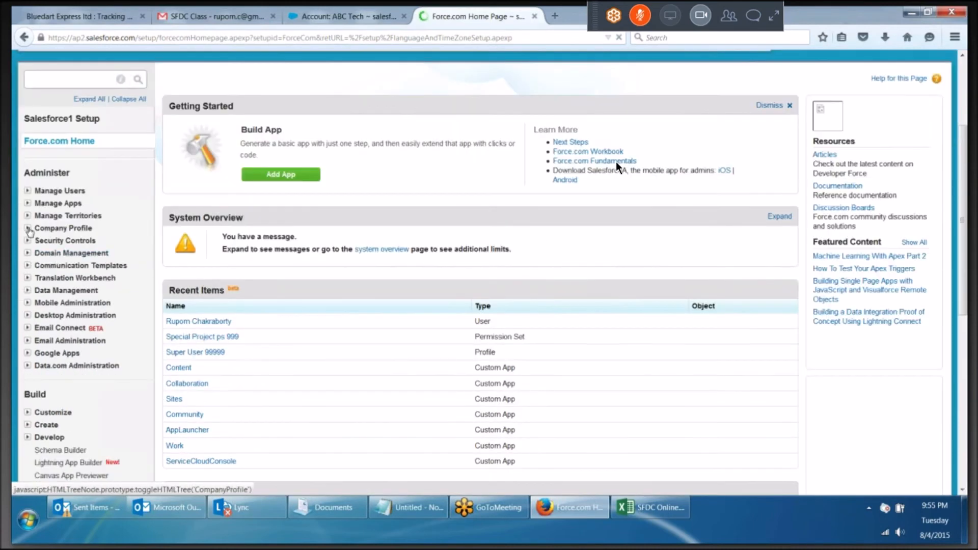
left_click(28, 228)
left_click(71, 290)
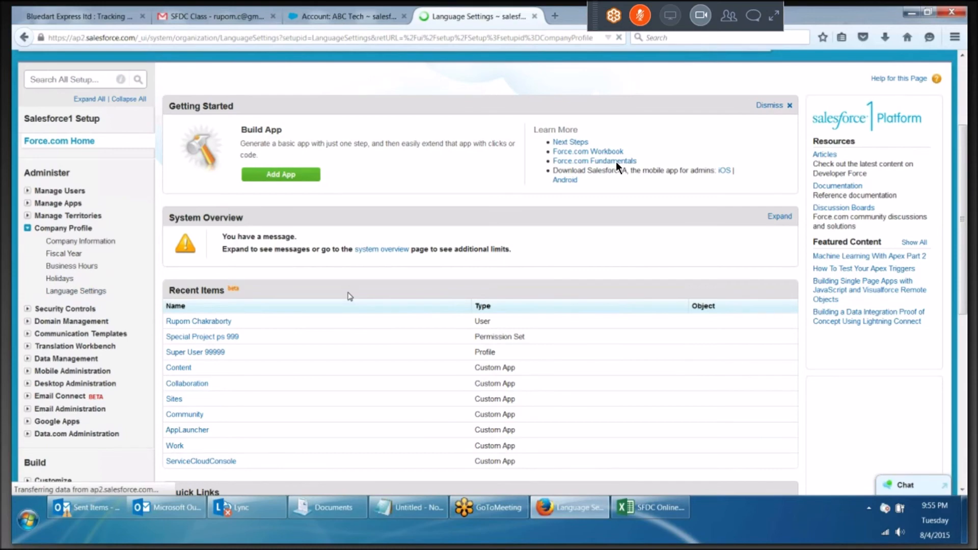
scroll(395, 370, "down", 2)
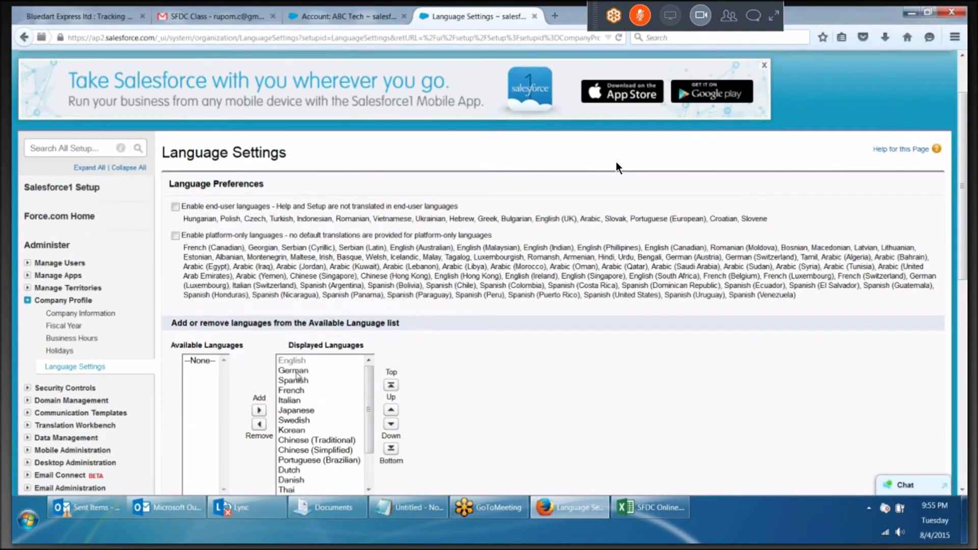
Remove German, Spanish, French and Italian from the Displayed Languages and save the organization's language settings
left_click(302, 360)
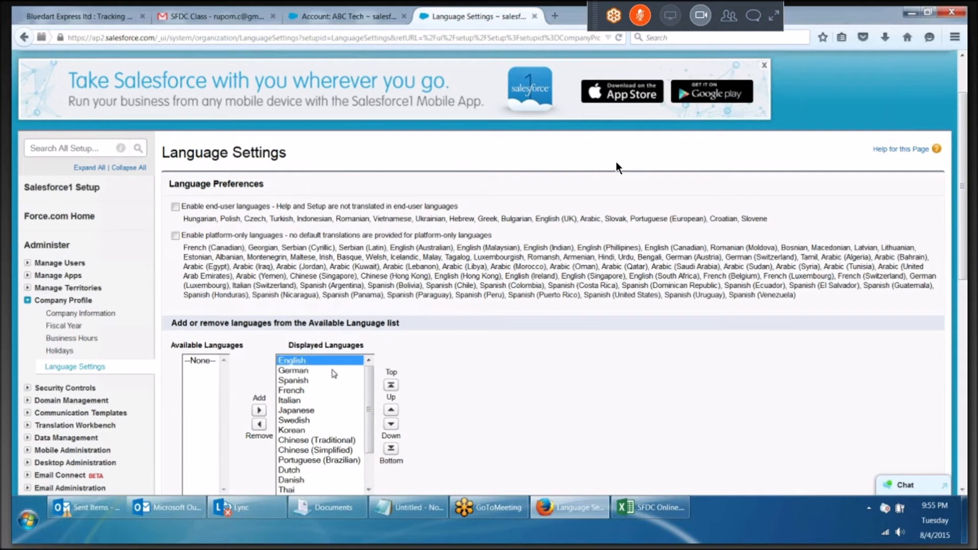
left_click(303, 371)
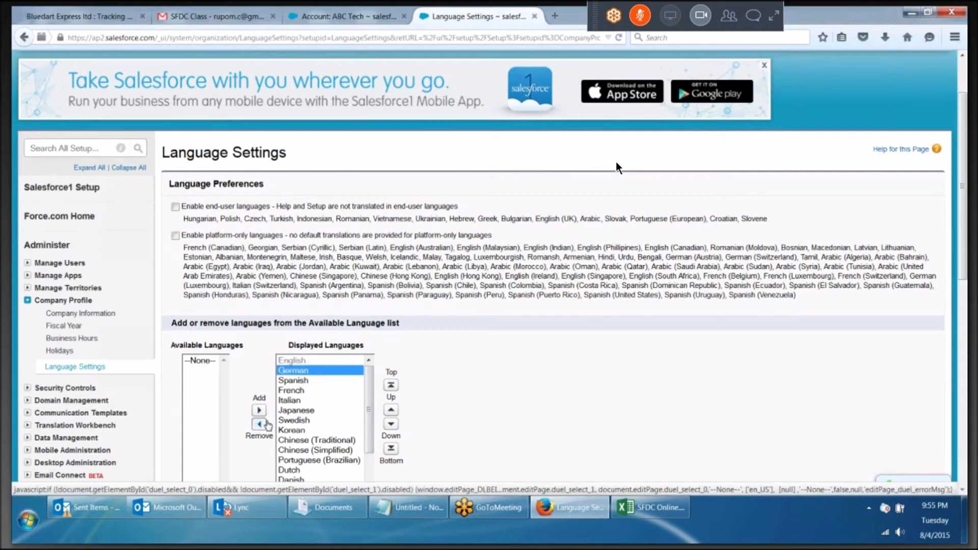
left_click(259, 424)
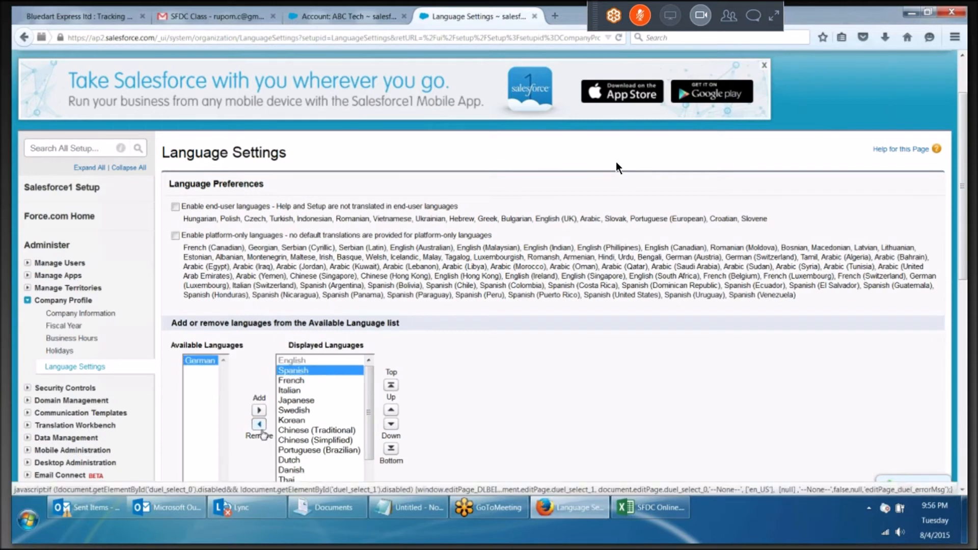
left_click(260, 424)
left_click(260, 424)
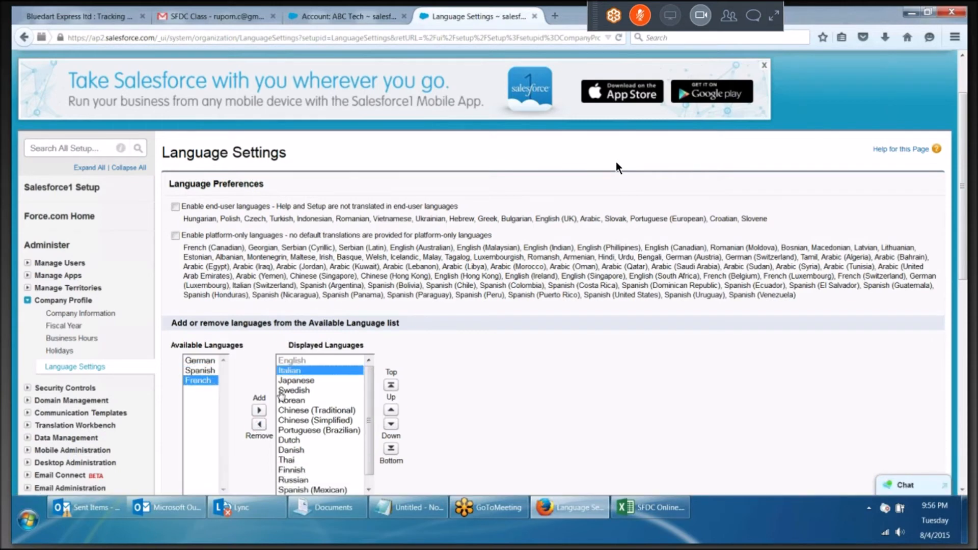
double_click(300, 371)
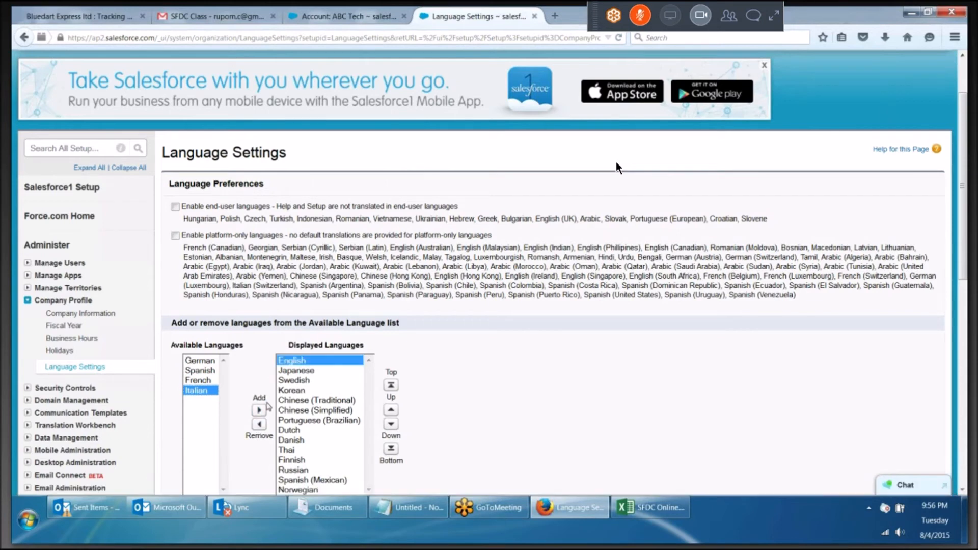
left_click(300, 361)
scroll(501, 404, "down", 1)
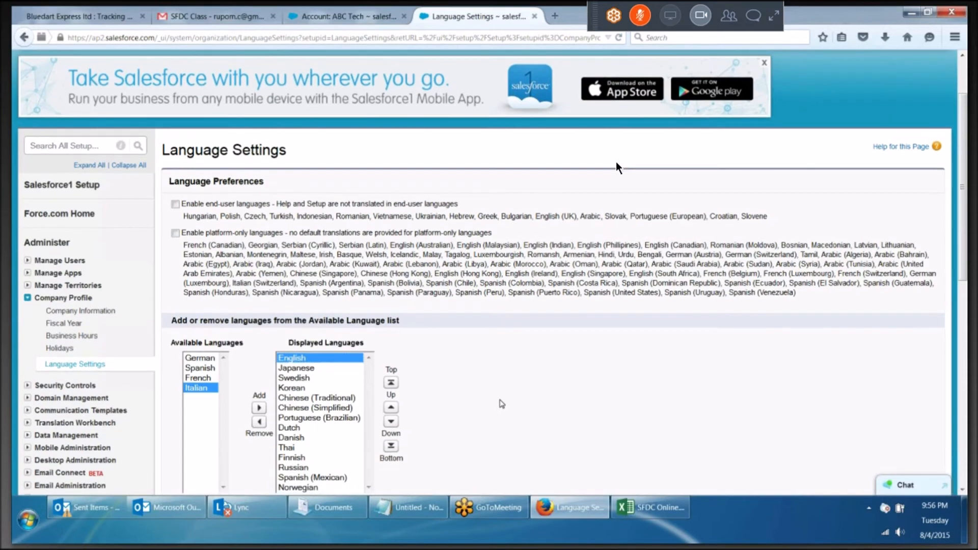
scroll(502, 404, "down", 3)
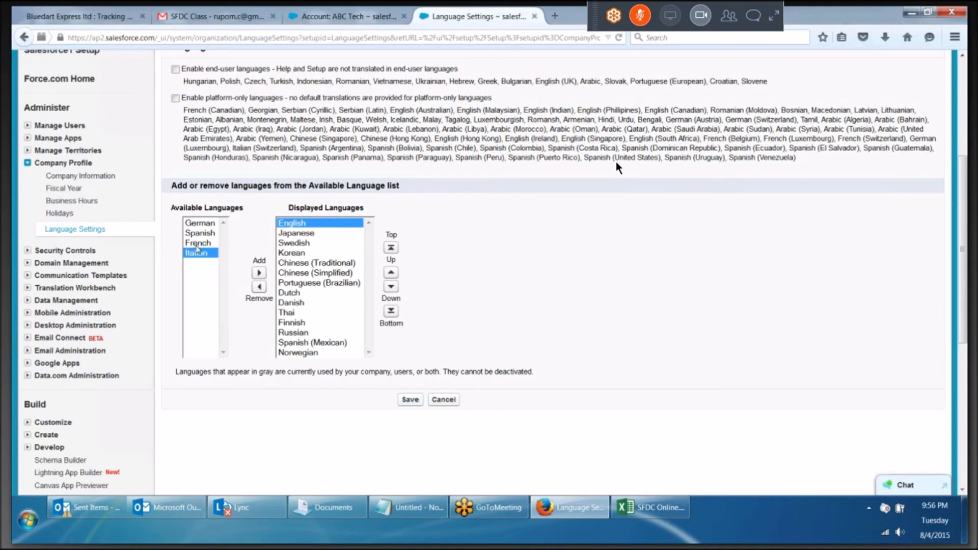
left_click(410, 401)
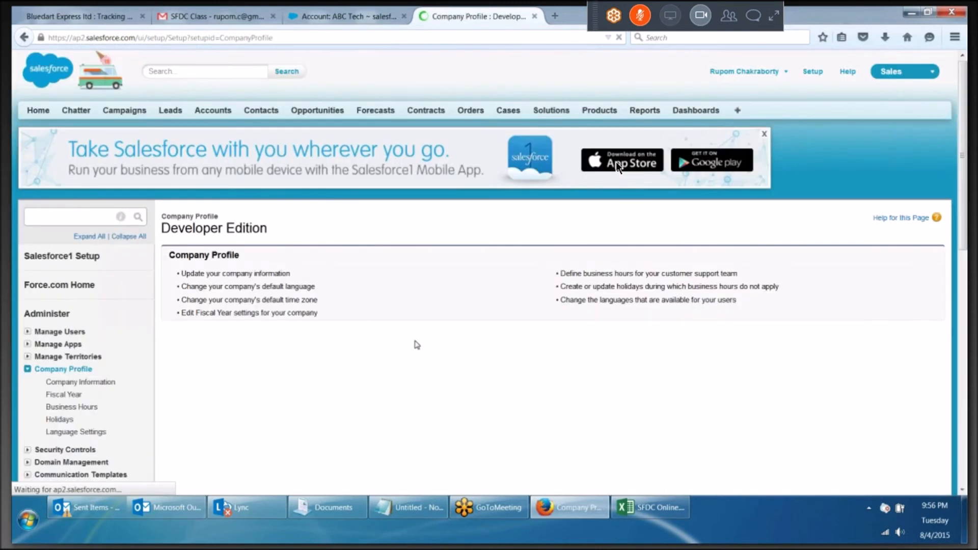
Open the organization's Fiscal Year settings under Company Profile in Setup
scroll(316, 350, "down", 3)
left_click(70, 329)
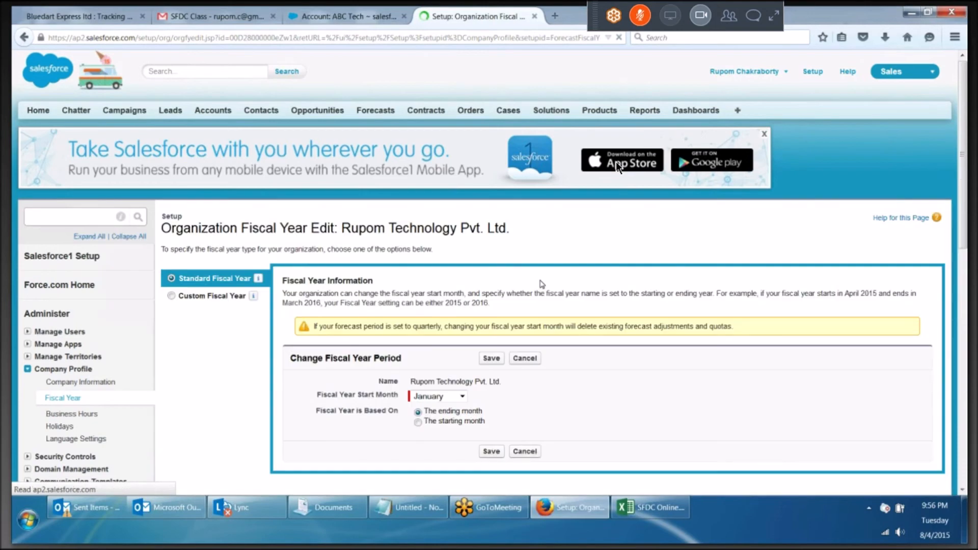
scroll(541, 283, "down", 3)
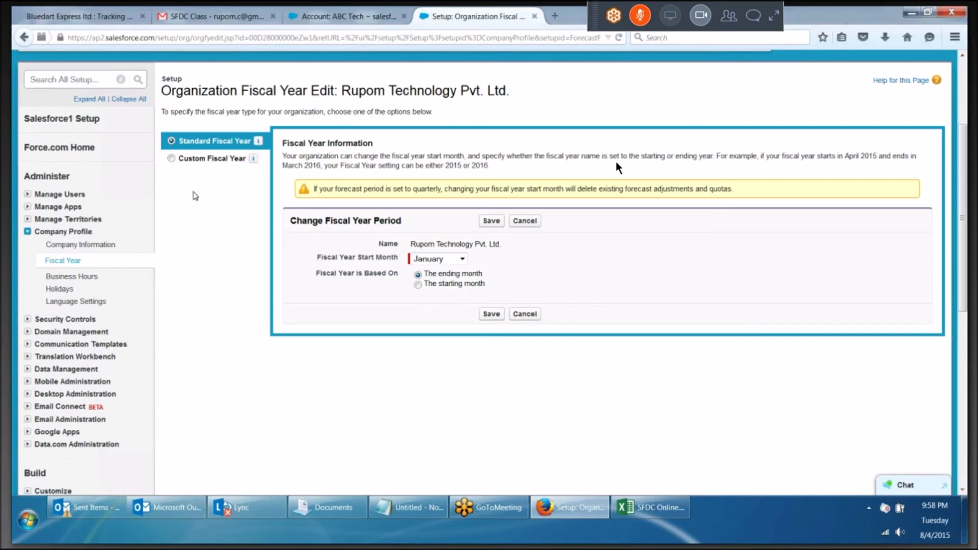
Choose April as the Fiscal Year Start Month for the standard fiscal year
left_click(451, 264)
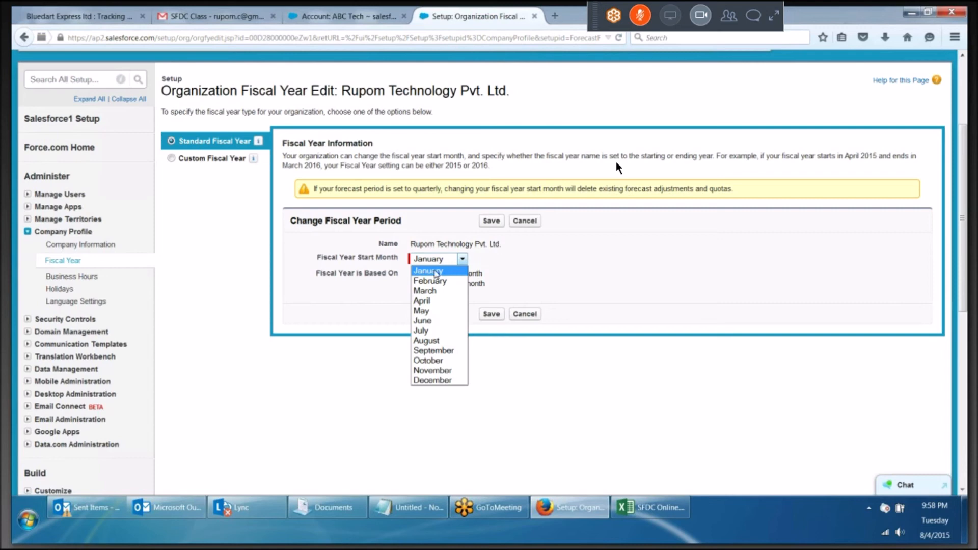
left_click(432, 304)
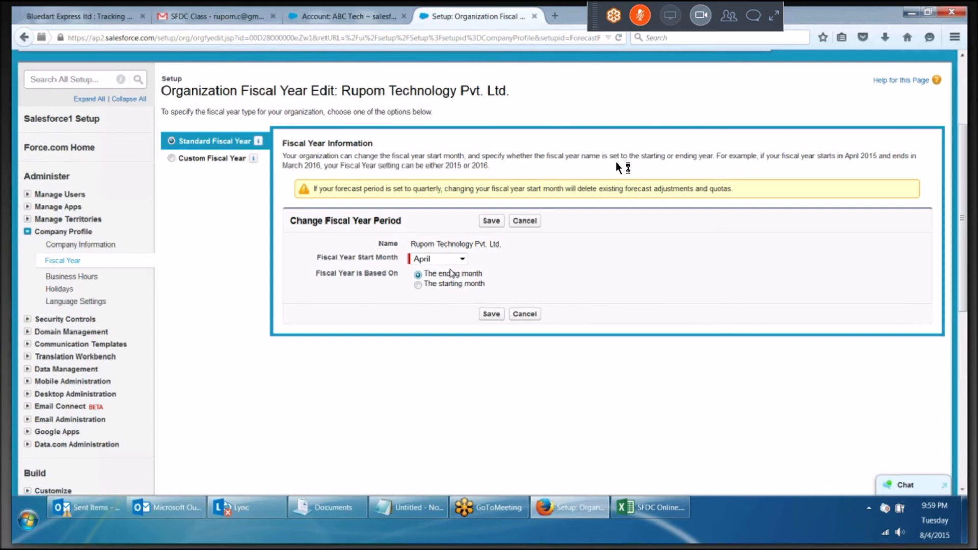
left_click(599, 302)
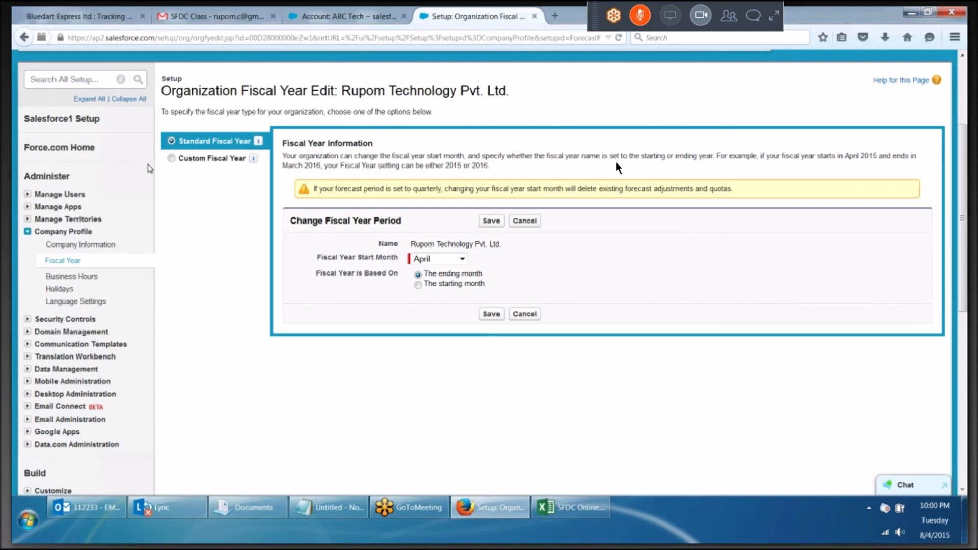
Enable custom fiscal years for the organization, acknowledging the implications and accepting the irreversible change
left_click(170, 159)
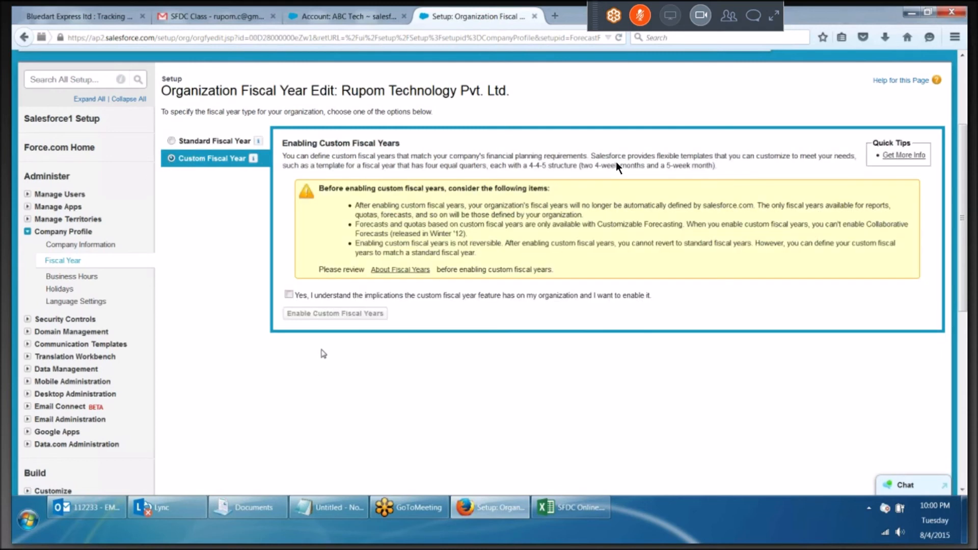
left_click(289, 294)
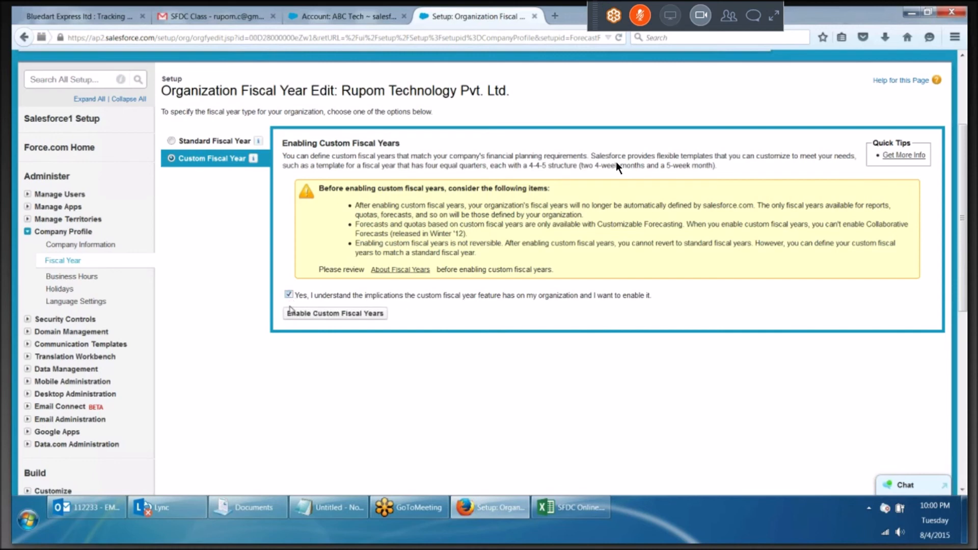
left_click_drag(384, 244, 497, 244)
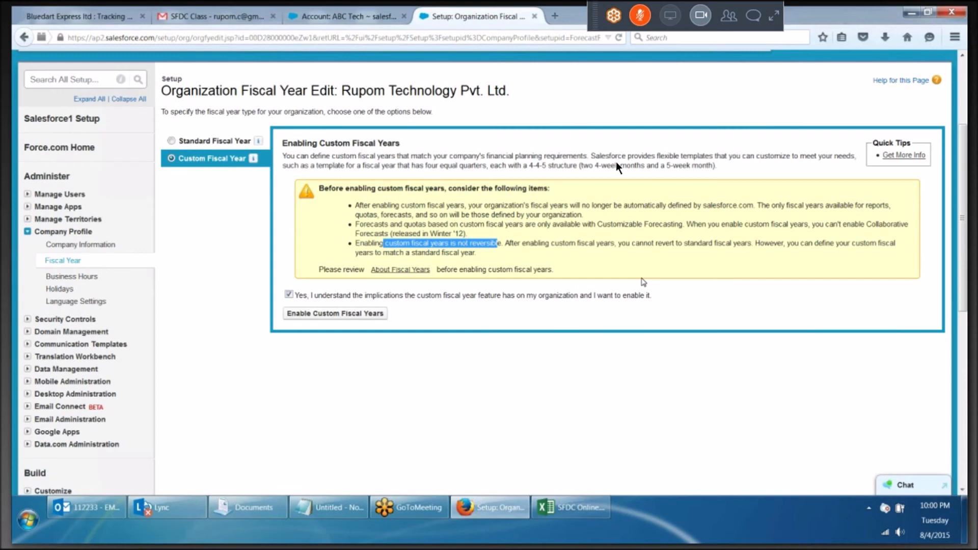
left_click(339, 314)
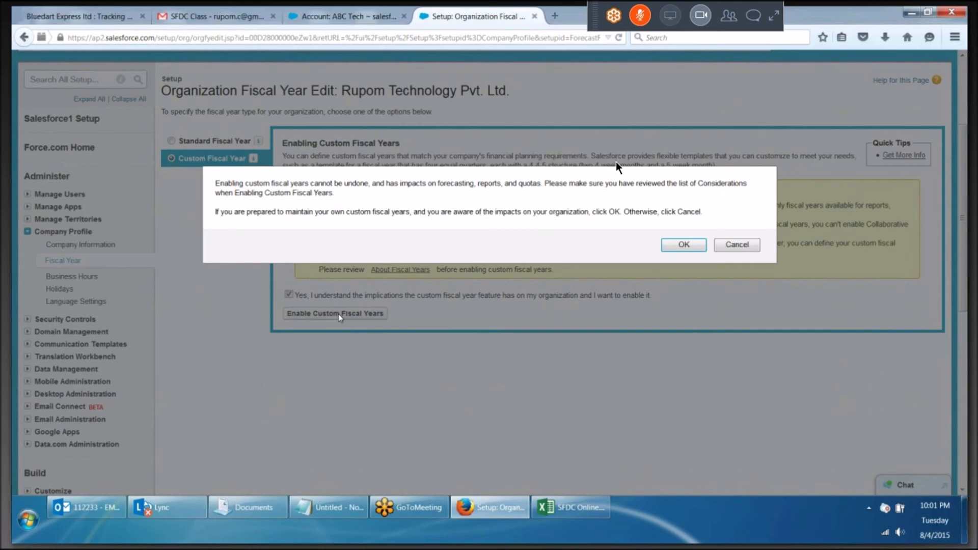
left_click_drag(284, 184, 374, 185)
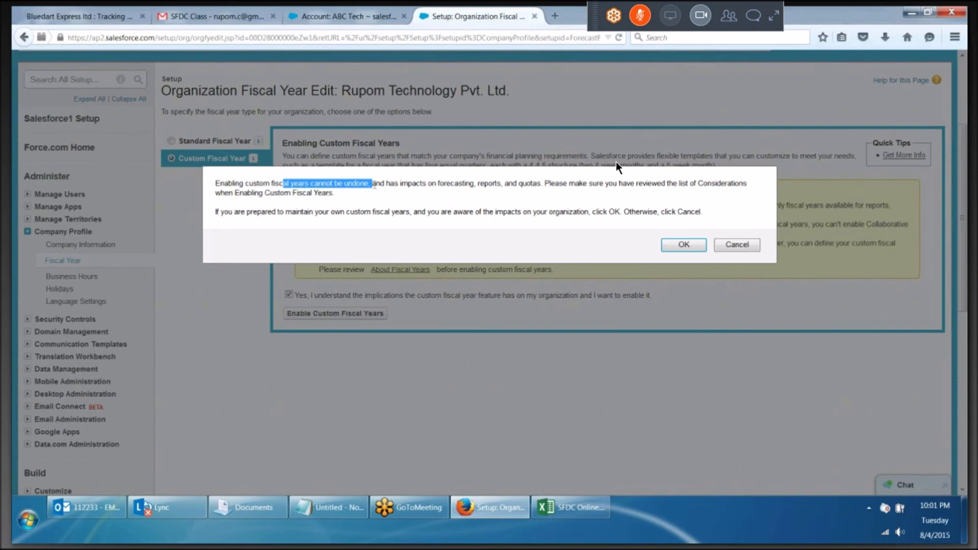
left_click(683, 245)
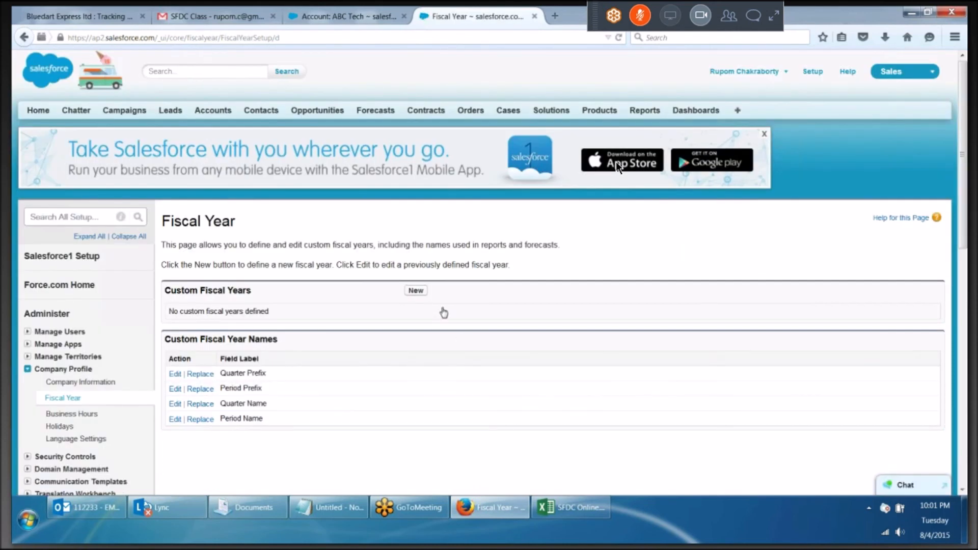
Create a new custom fiscal year based on the 3-3-3-4 template with 13 periods of 4 weeks
left_click(416, 290)
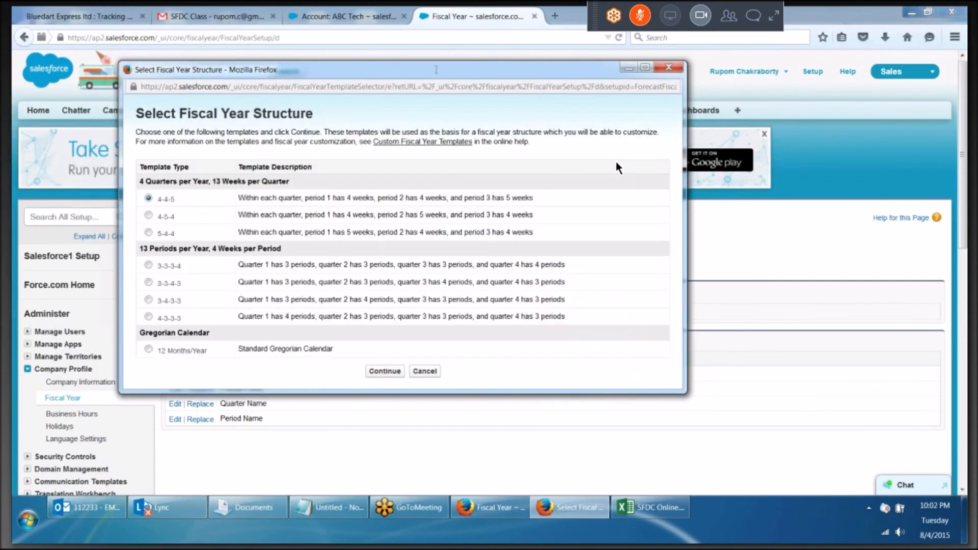
double_click(436, 69)
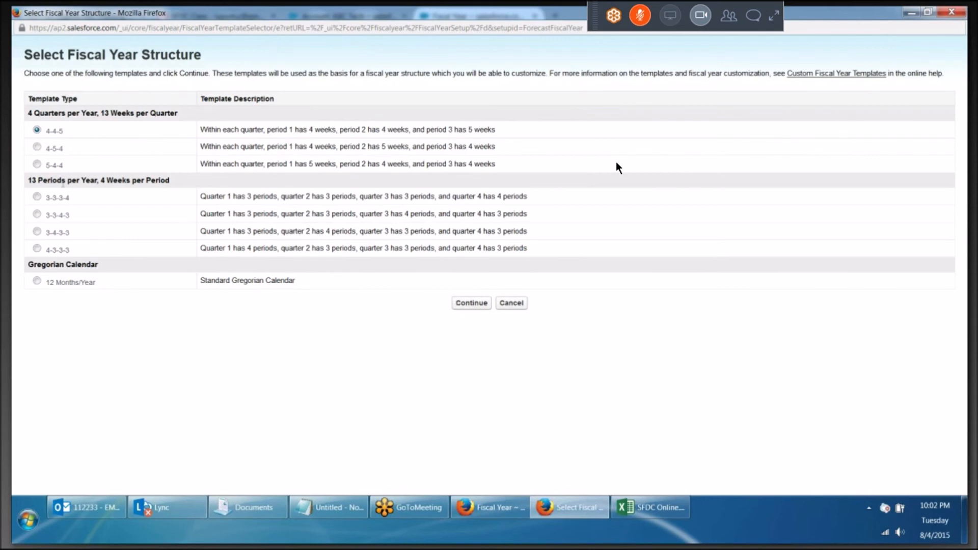
left_click(37, 197)
left_click(465, 312)
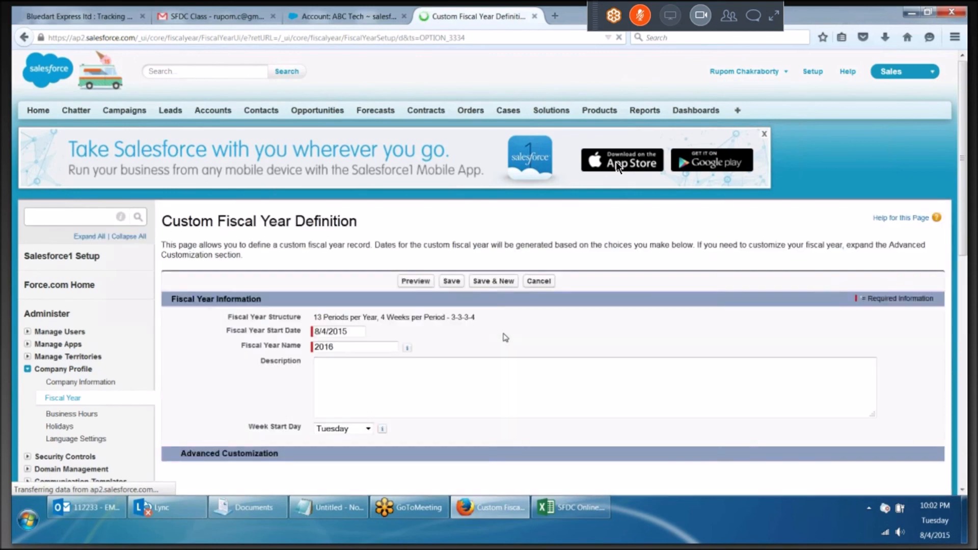
Expand the Advanced Customization section and review the fiscal year's quarters, periods, weeks and their dates
scroll(519, 335, "down", 5)
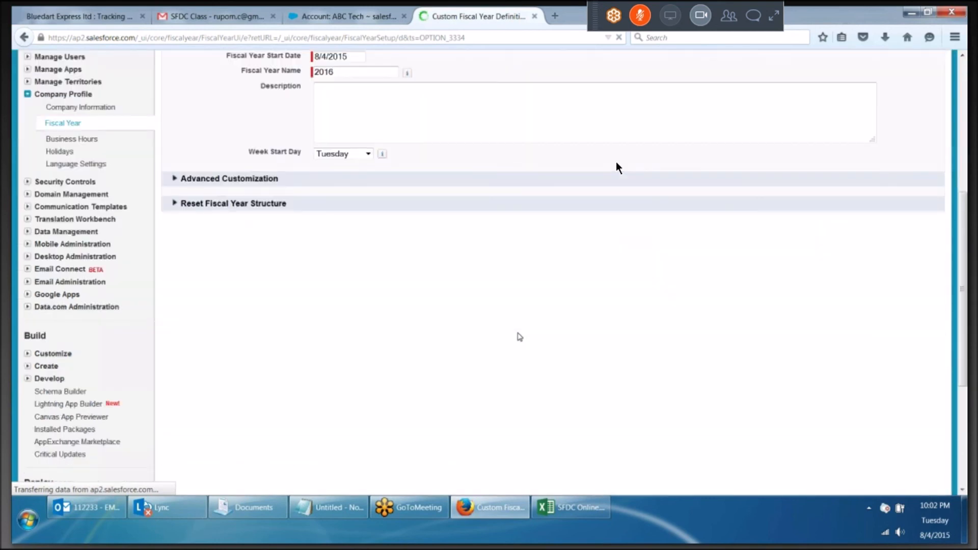
left_click(176, 251)
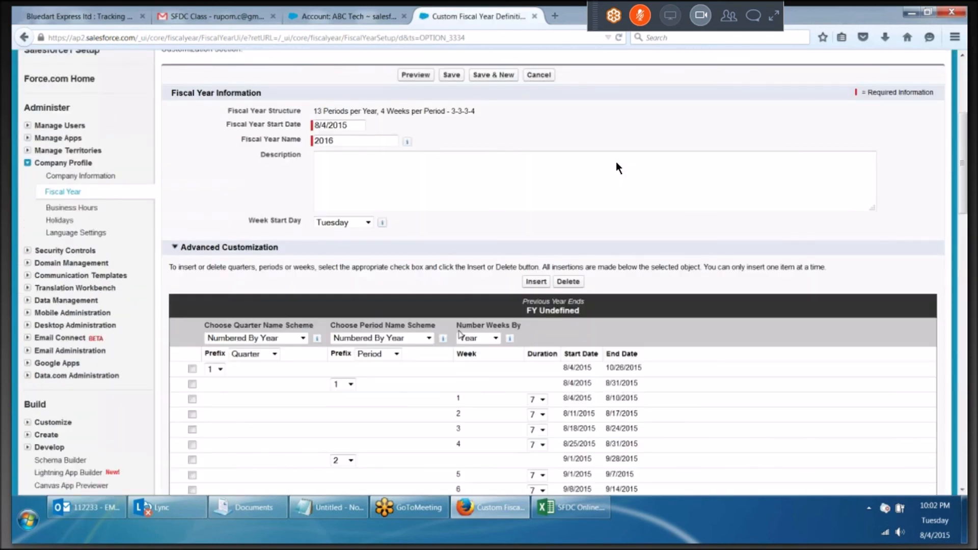
scroll(618, 168, "down", 4)
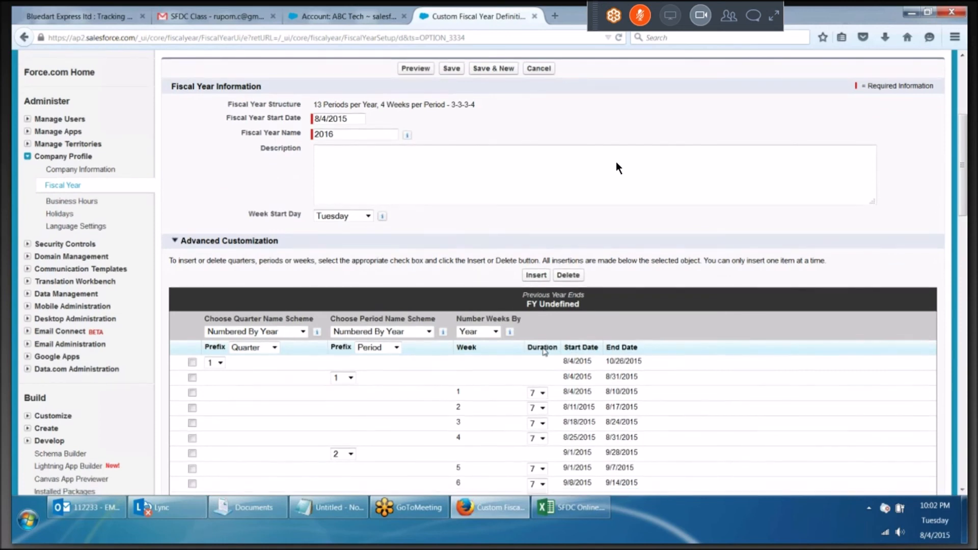
scroll(618, 168, "down", 3)
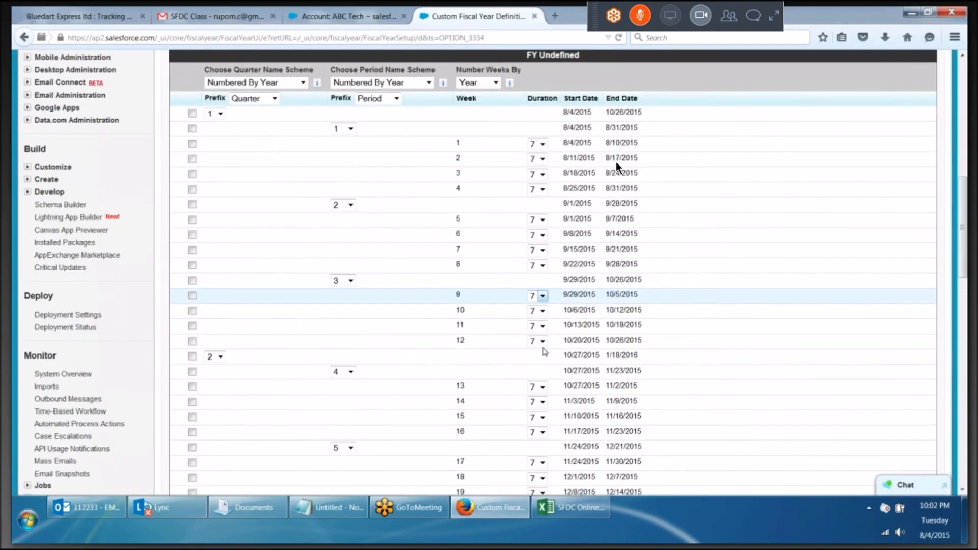
scroll(618, 168, "up", 2)
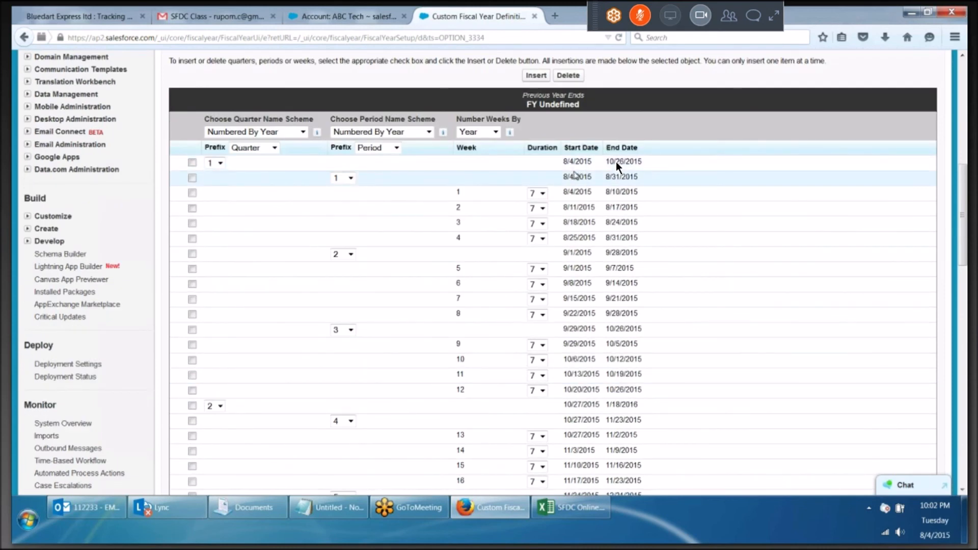
scroll(617, 167, "up", 3)
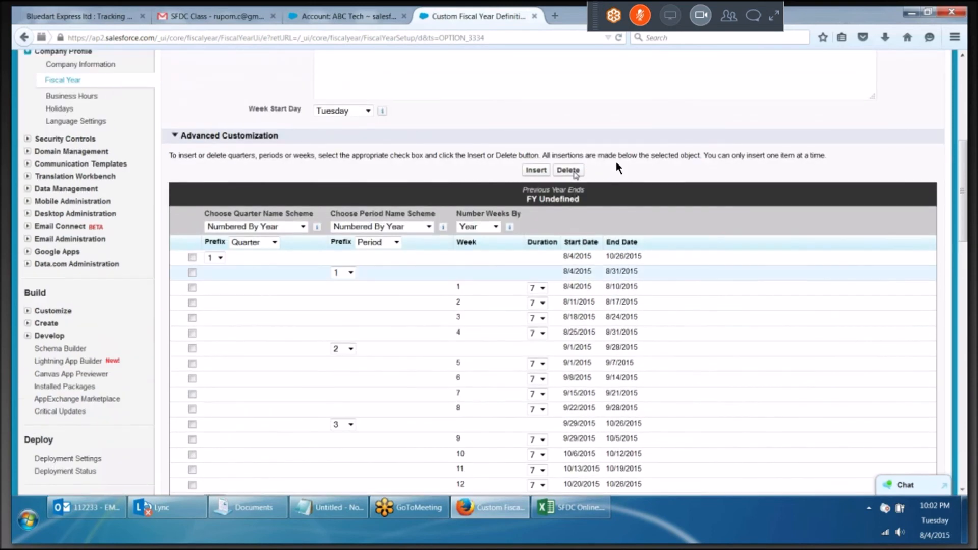
Set the Fiscal Year Start Date to 1/1/2015 and the Week Start Day to Monday
scroll(617, 167, "up", 4)
left_click(339, 193)
left_click(323, 213)
left_click(323, 213)
left_click(323, 213)
left_click(323, 213)
left_click(323, 213)
left_click(323, 213)
left_click(323, 213)
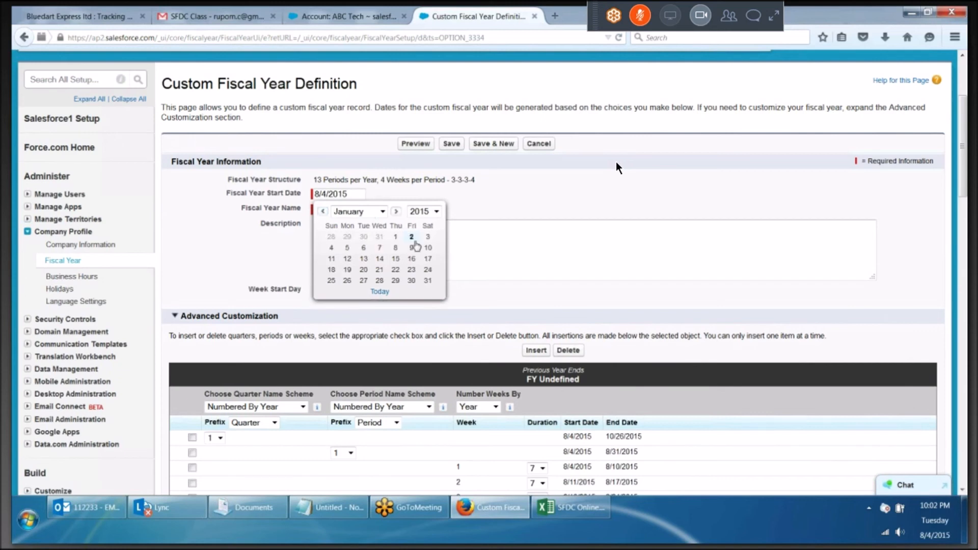
left_click(393, 237)
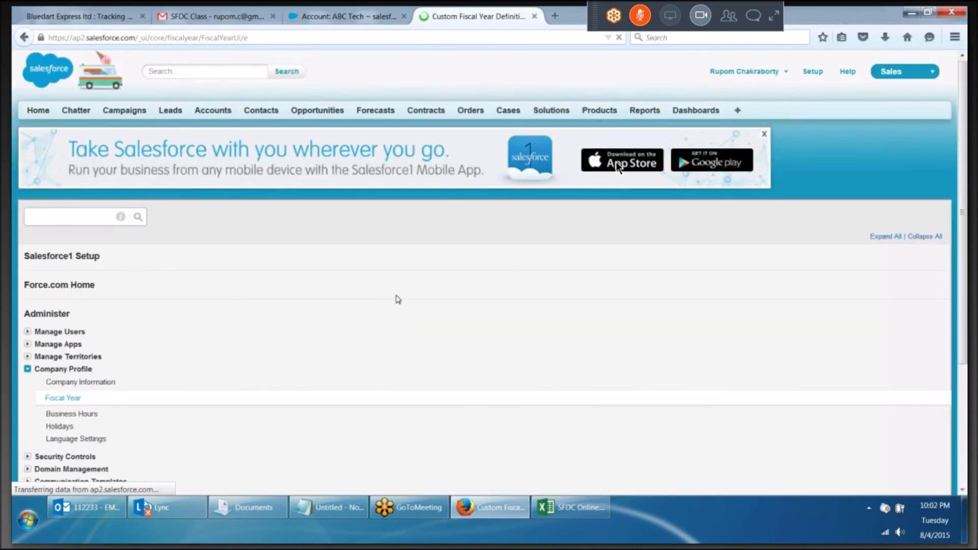
left_click(368, 416)
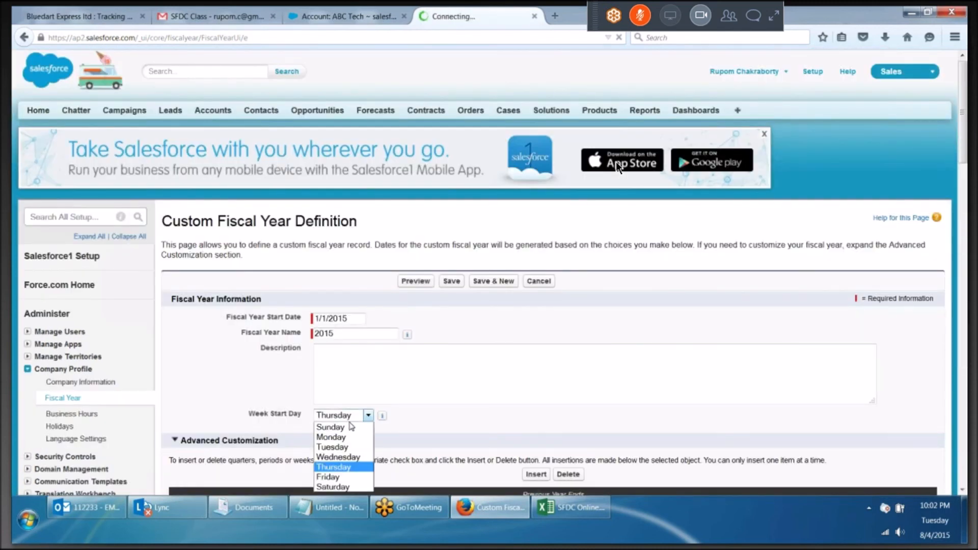
left_click(332, 438)
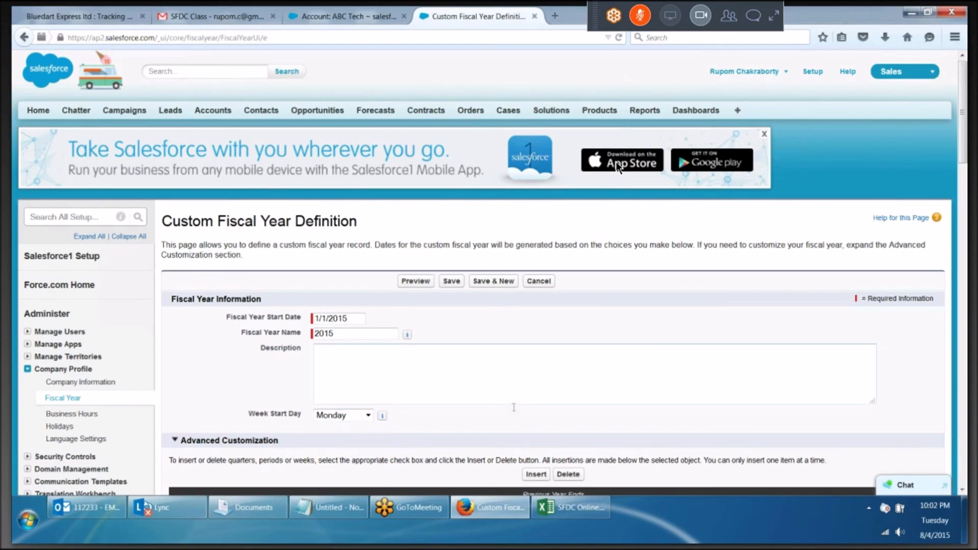
Examine the week rows and dates generated for the first quarters and the duration choices offered for week 3
scroll(513, 407, "down", 5)
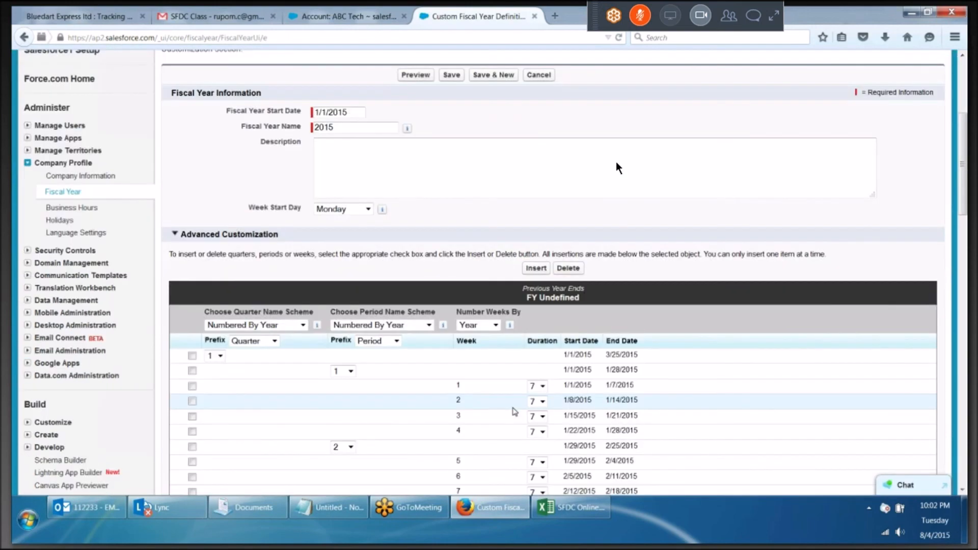
scroll(622, 352, "down", 1)
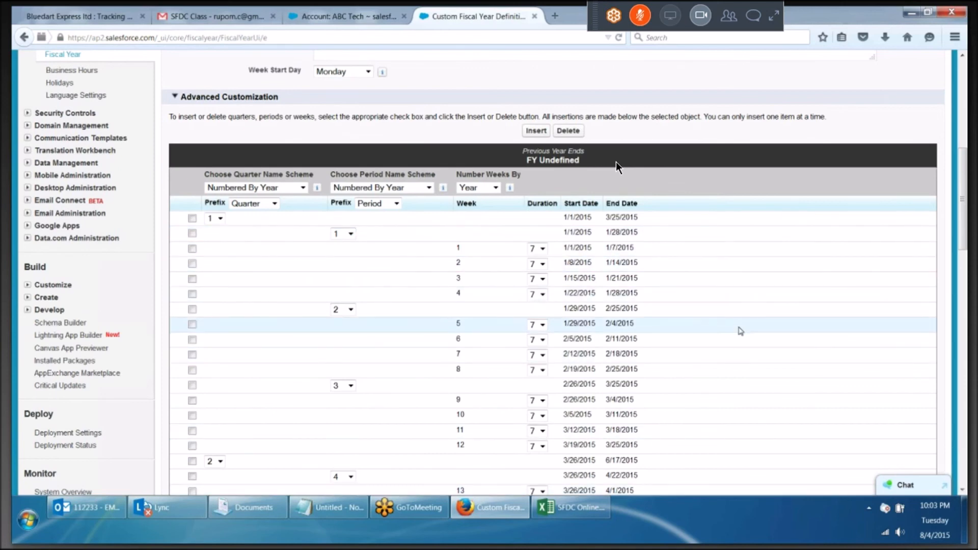
scroll(739, 336, "down", 5)
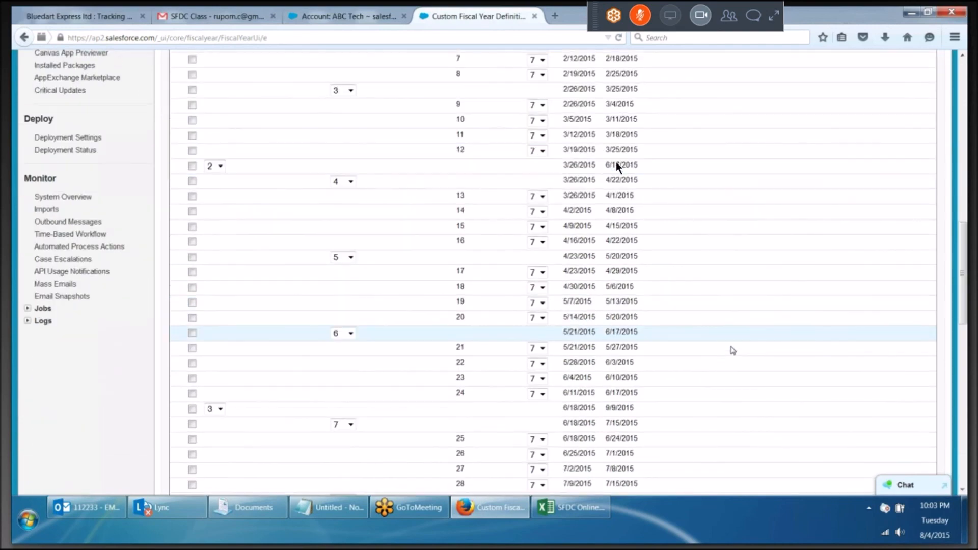
scroll(616, 166, "up", 6)
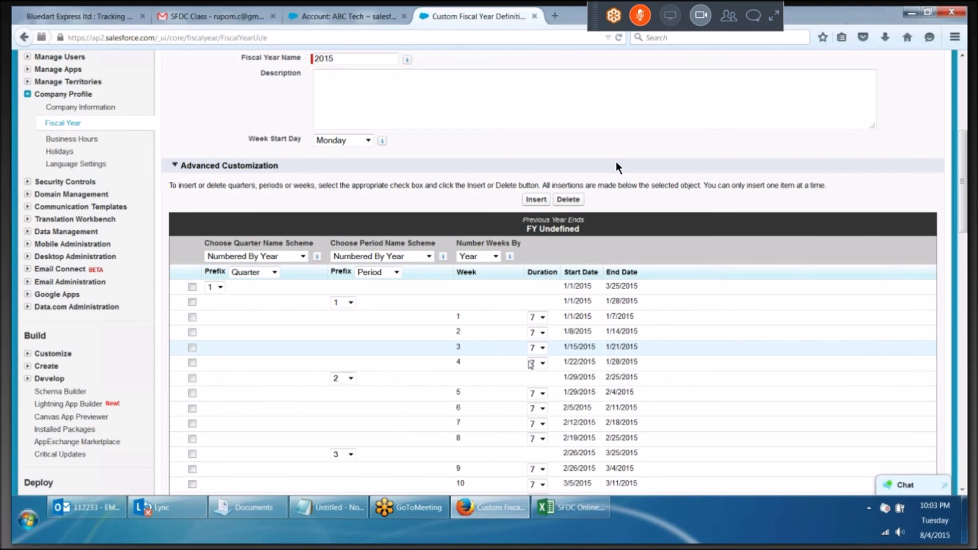
left_click(543, 348)
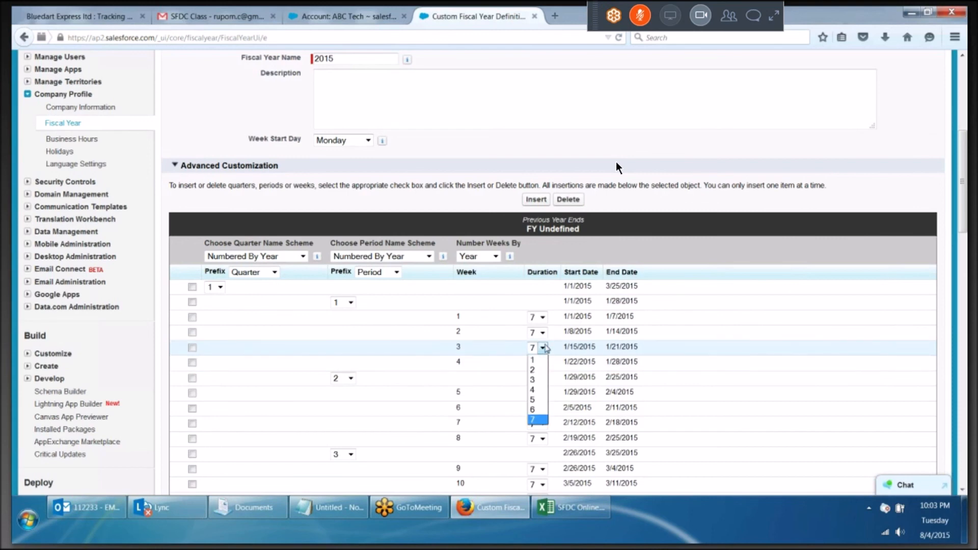
left_click(758, 380)
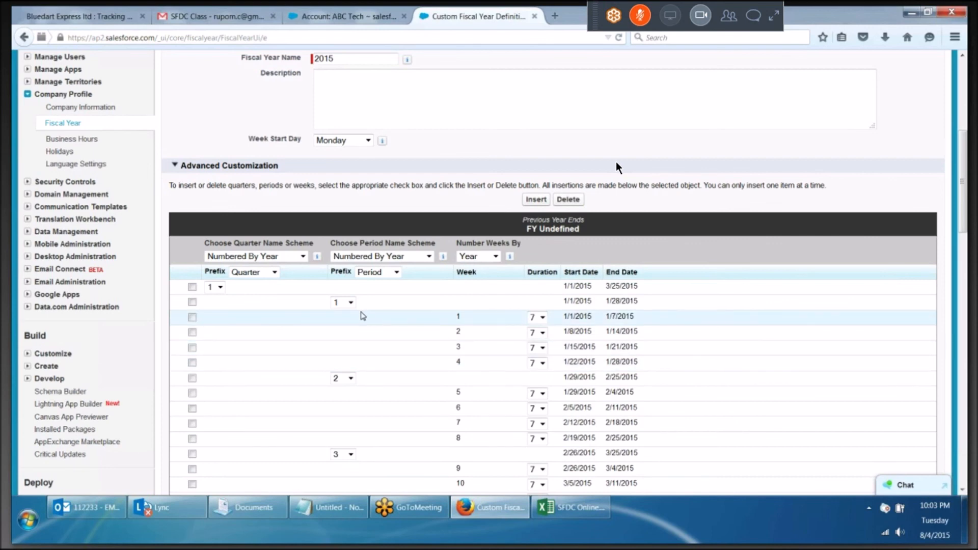
Review all four quarters and their periods through week 53, and dismiss the Outlook restart message
scroll(362, 316, "down", 3)
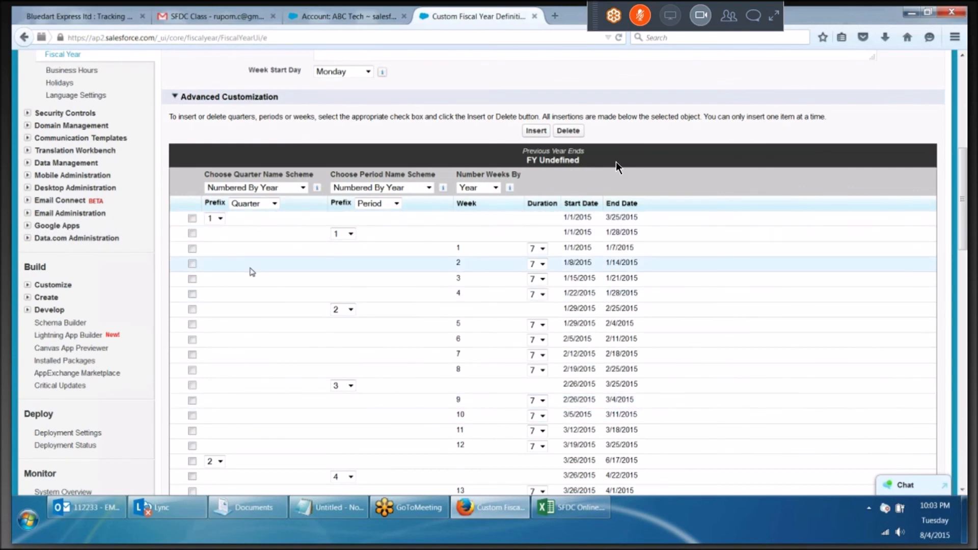
scroll(251, 272, "down", 6)
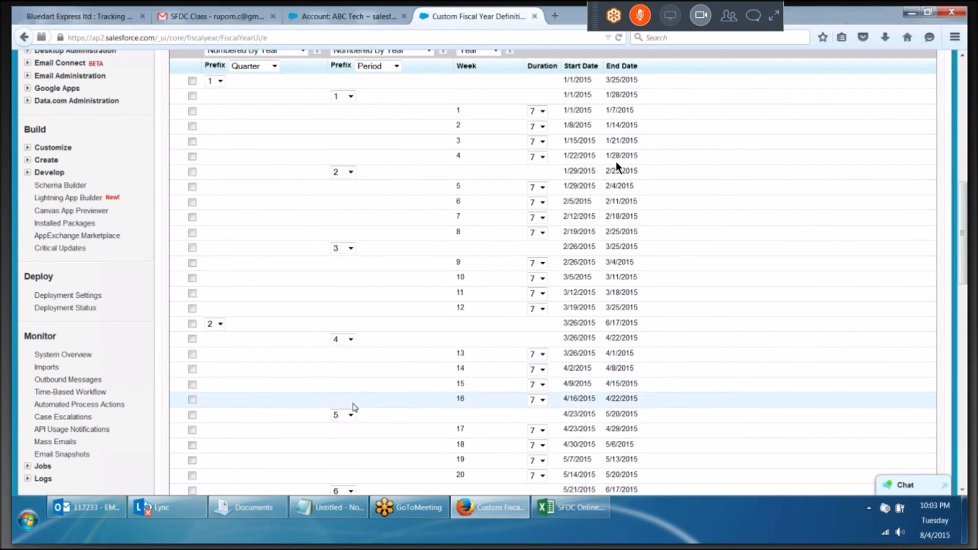
scroll(359, 424, "down", 3)
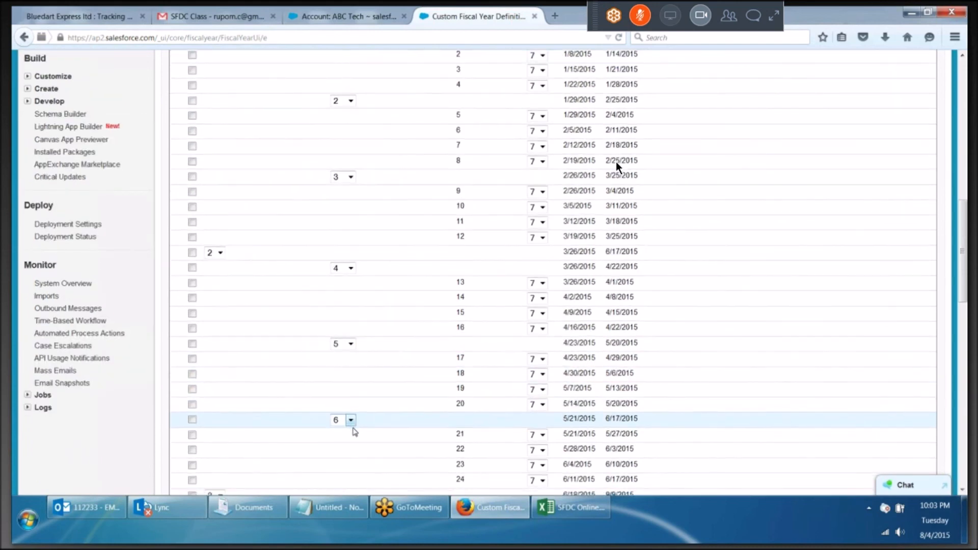
scroll(354, 431, "down", 5)
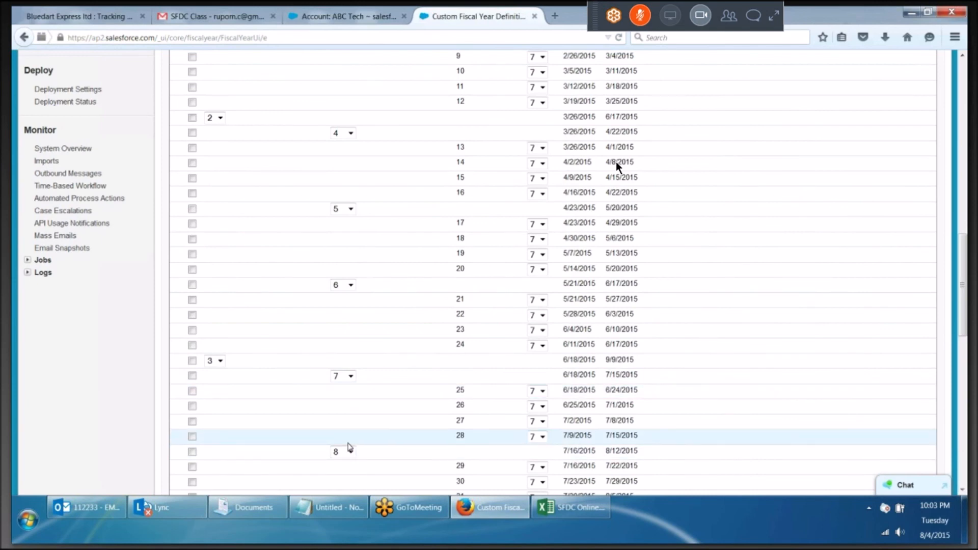
scroll(350, 447, "down", 6)
scroll(355, 405, "down", 5)
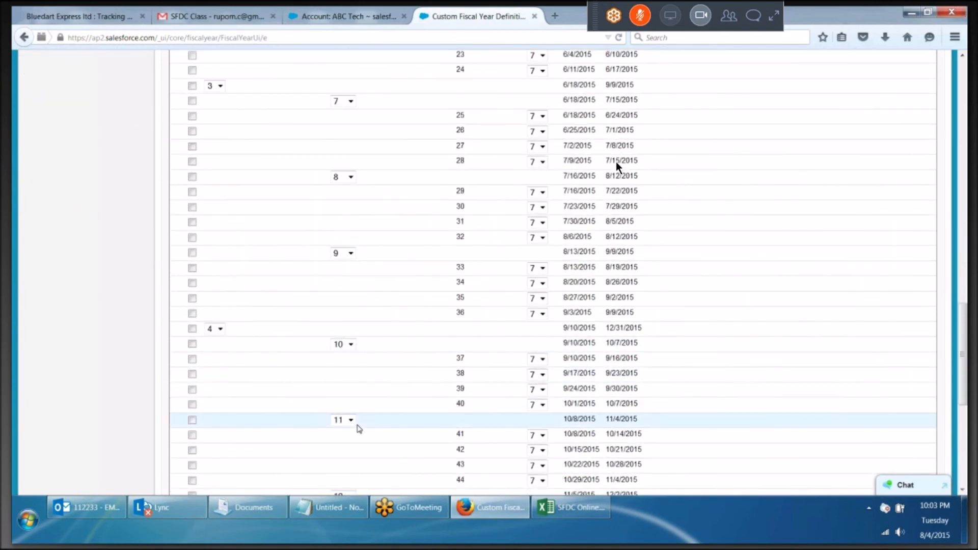
scroll(358, 428, "down", 7)
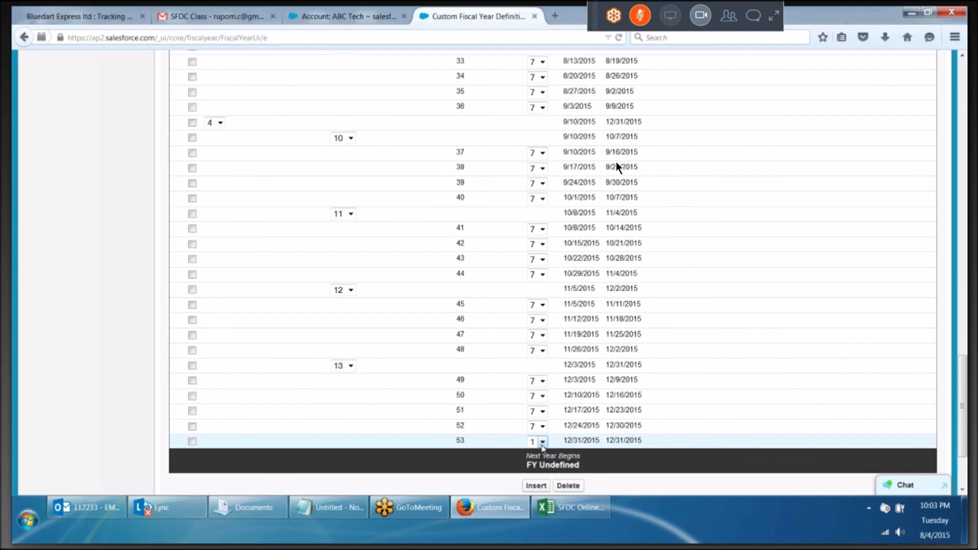
scroll(616, 167, "up", 7)
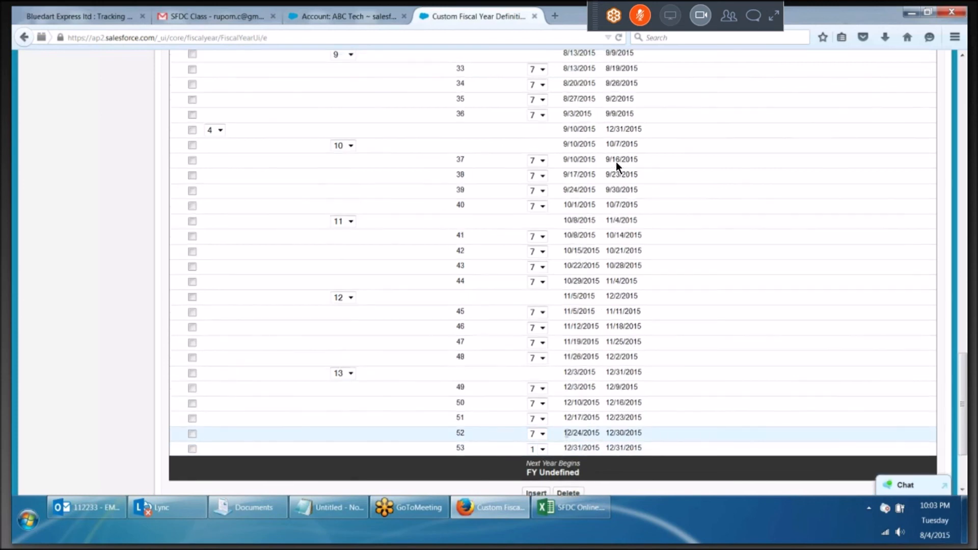
scroll(616, 166, "up", 9)
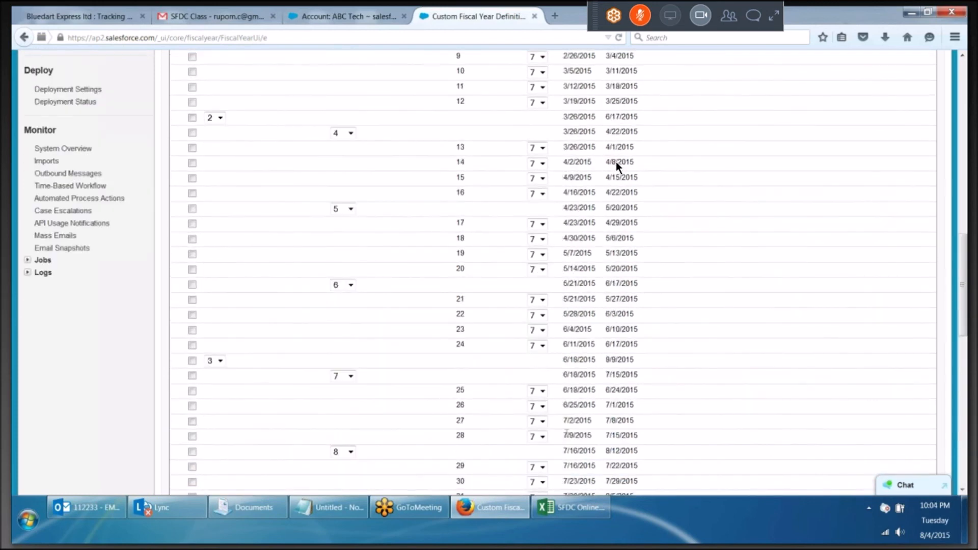
scroll(619, 168, "up", 1)
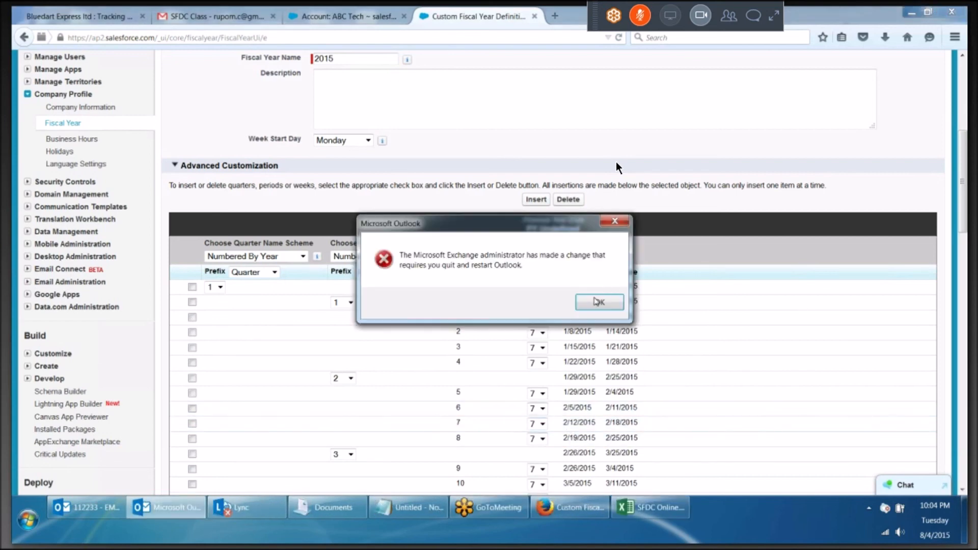
left_click(597, 302)
Set the duration of week 49 in period 13 to 6 days
scroll(616, 168, "down", 1)
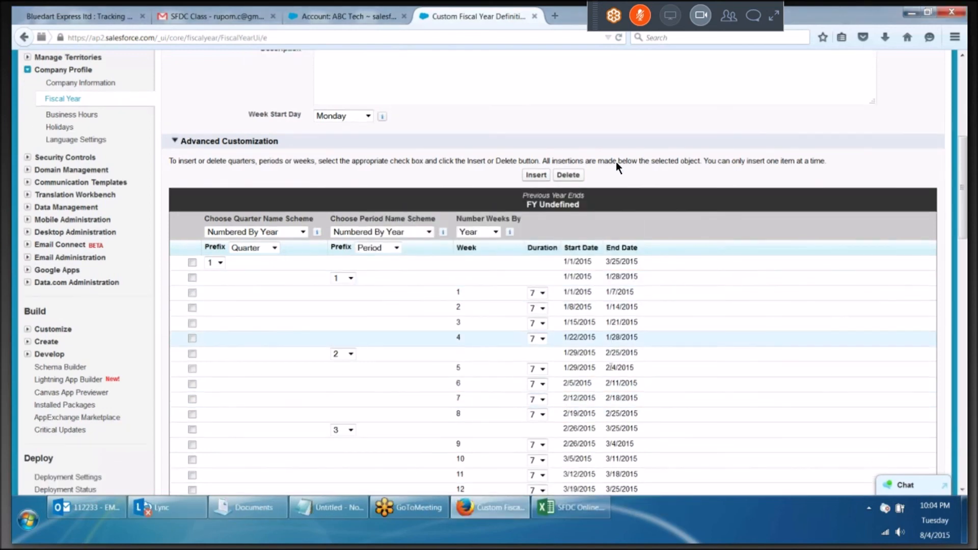
scroll(616, 168, "down", 4)
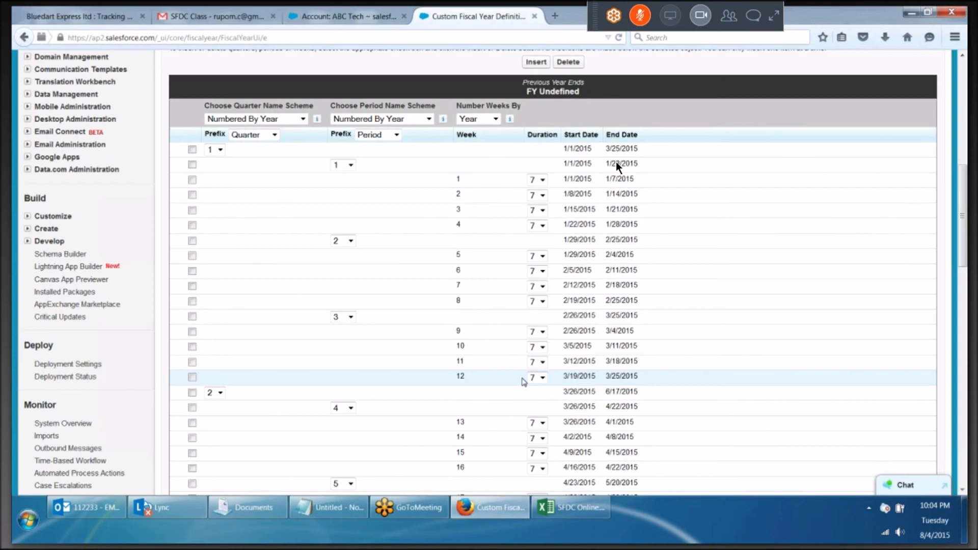
scroll(617, 166, "down", 10)
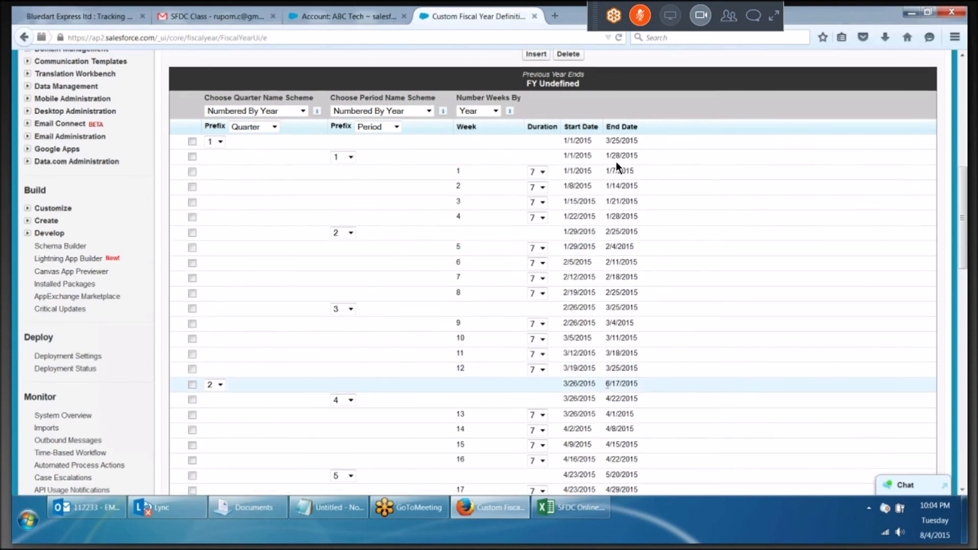
scroll(616, 166, "down", 6)
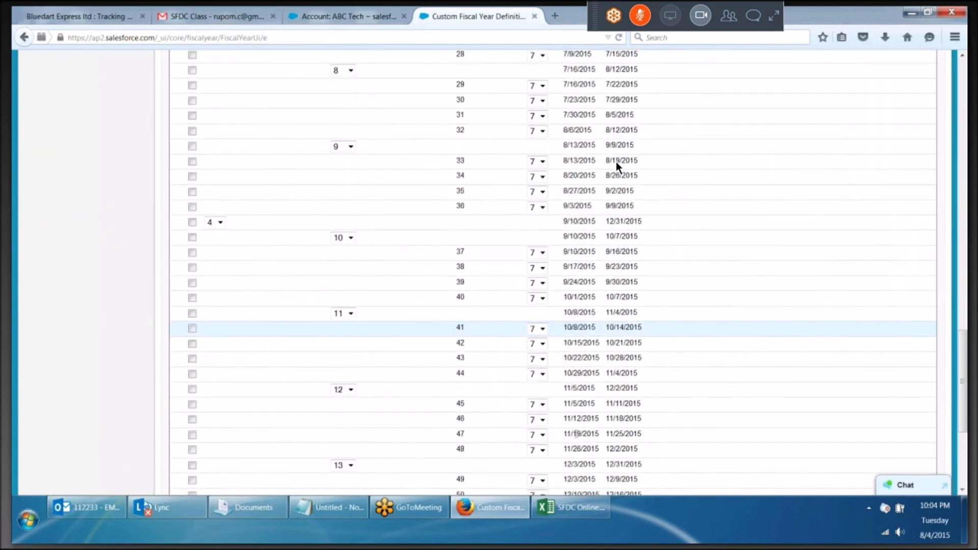
left_click(542, 320)
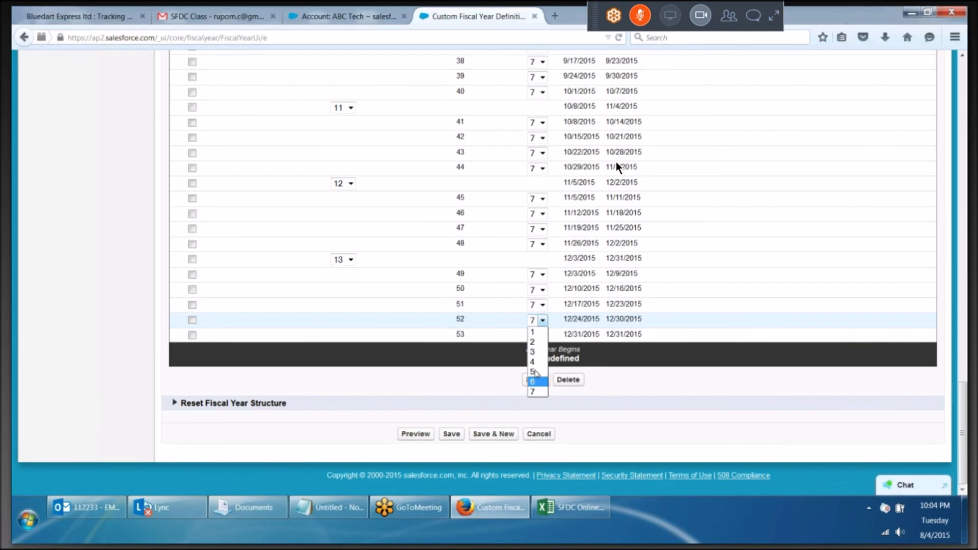
left_click(543, 276)
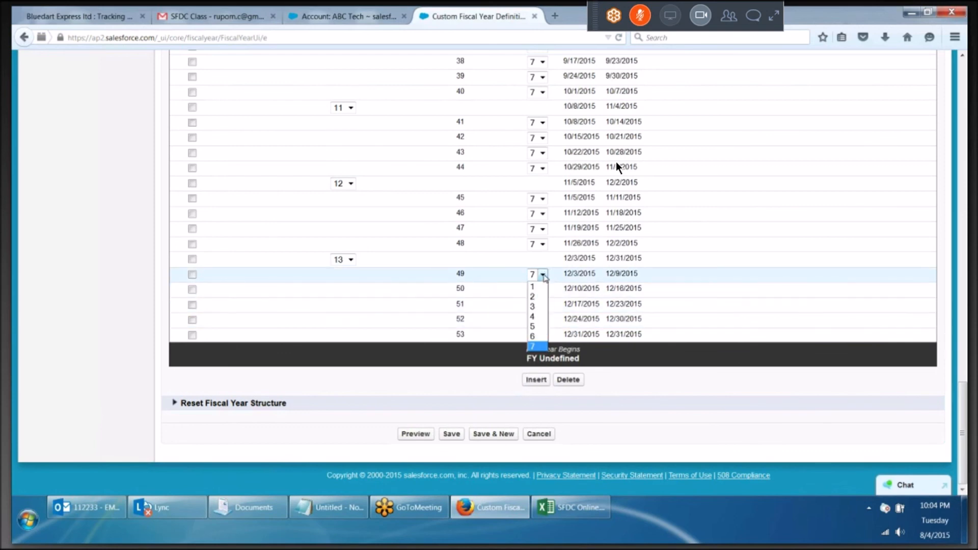
left_click(537, 338)
Set the duration of week 50 in period 13 to 6 days
left_click(542, 290)
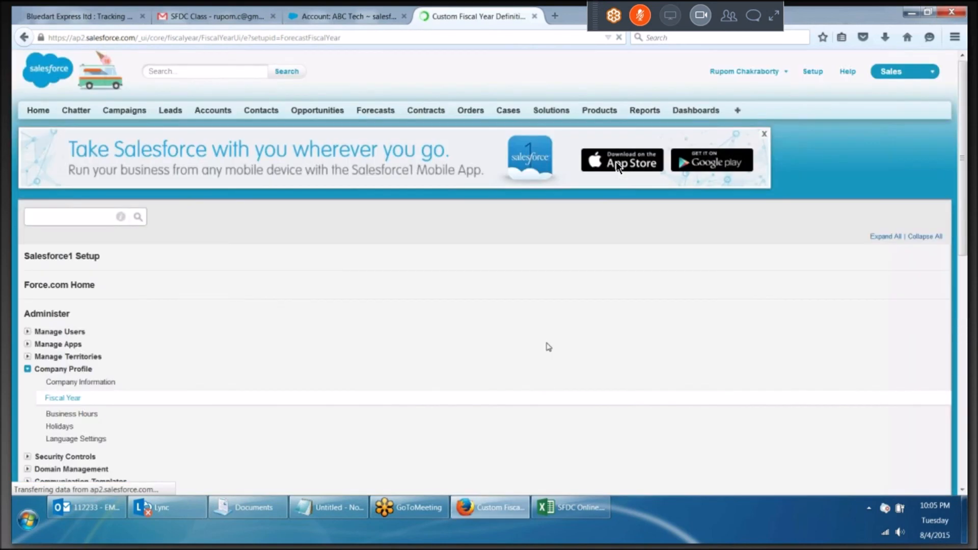
scroll(617, 165, "down", 20)
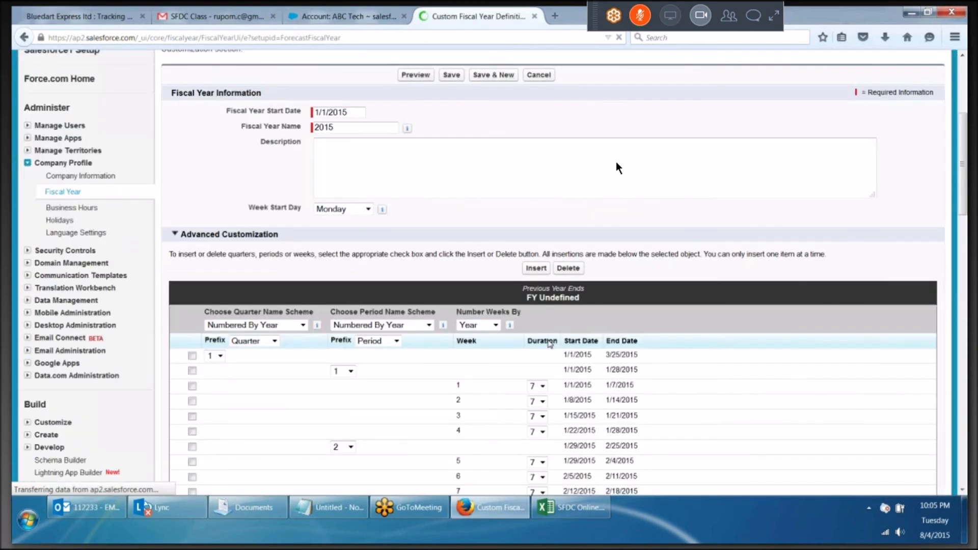
scroll(554, 360, "down", 3)
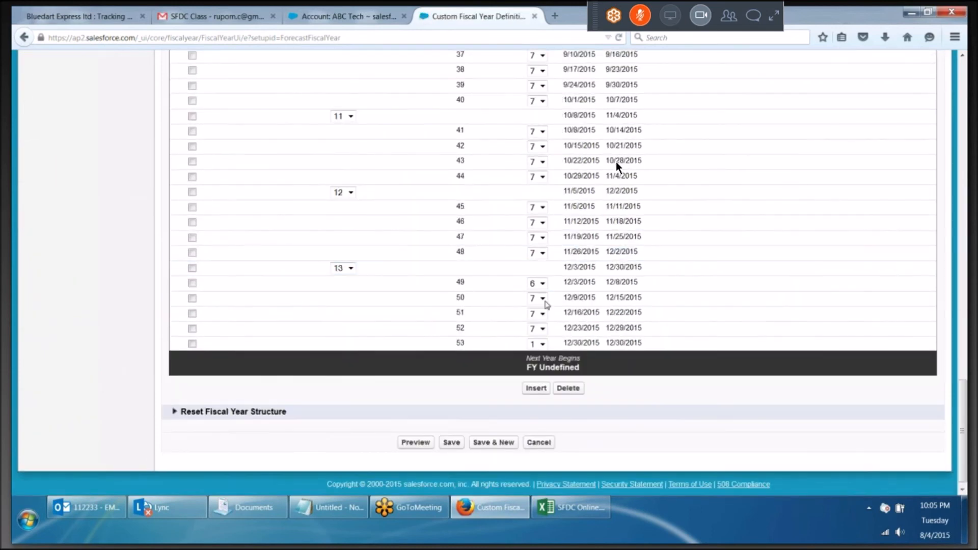
left_click(540, 297)
left_click(534, 352)
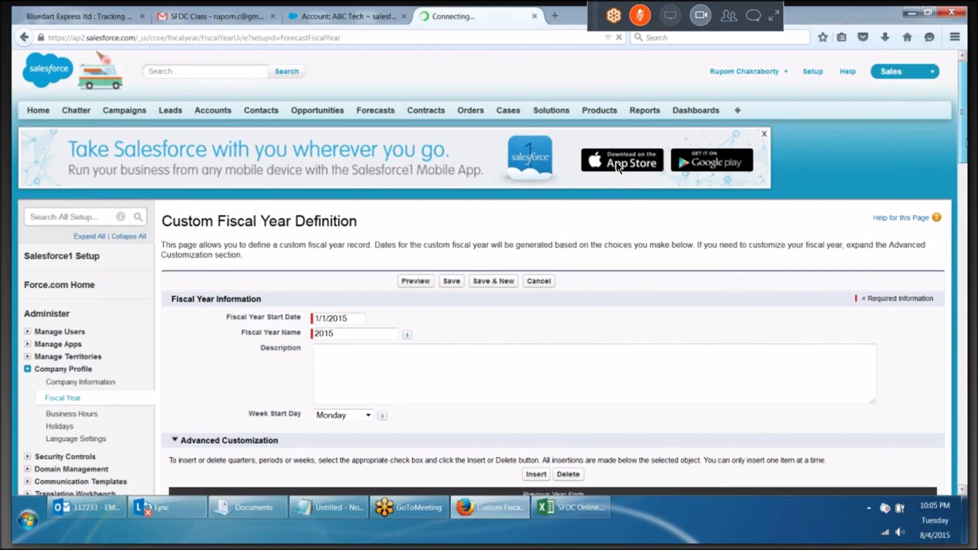
Check the duration choices for week 53 and save the 2015 custom fiscal year definition
scroll(617, 166, "down", 10)
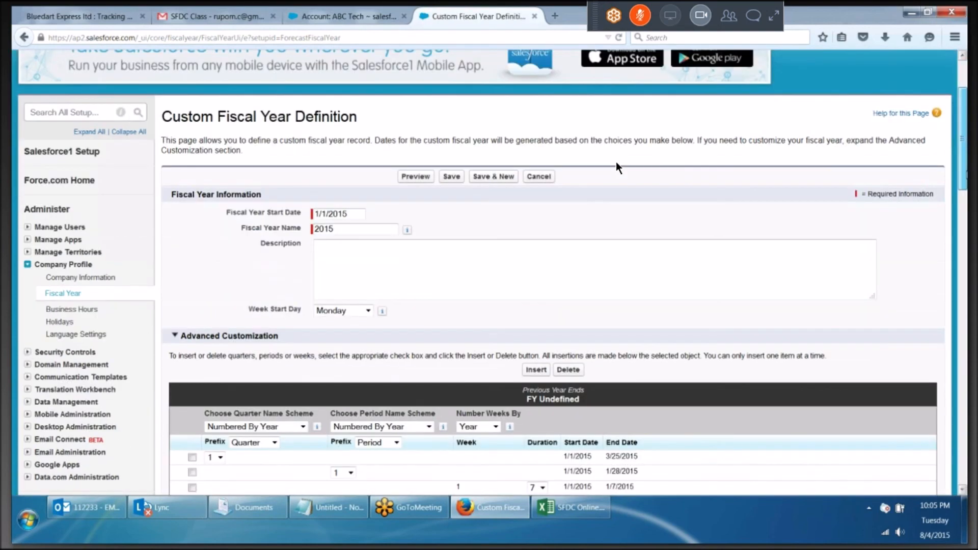
scroll(616, 166, "down", 12)
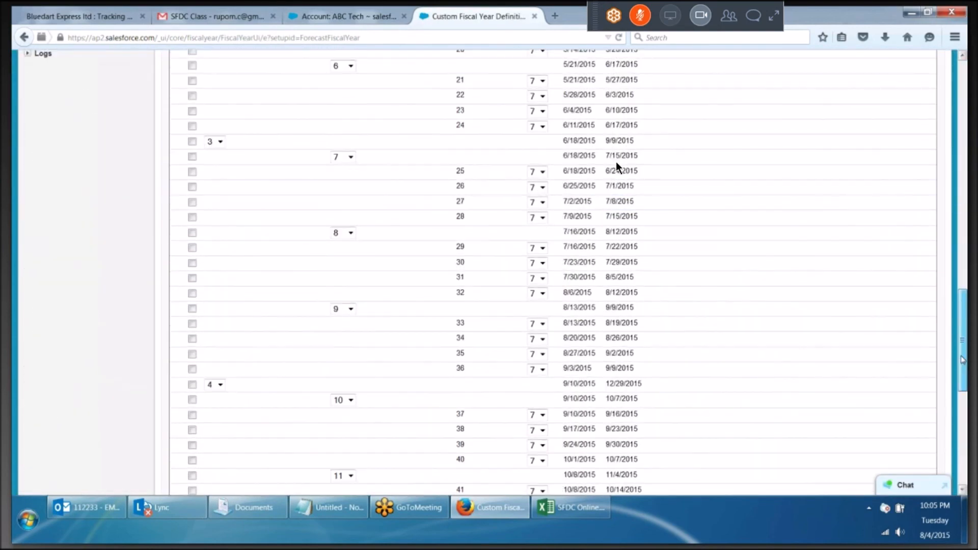
left_click(543, 366)
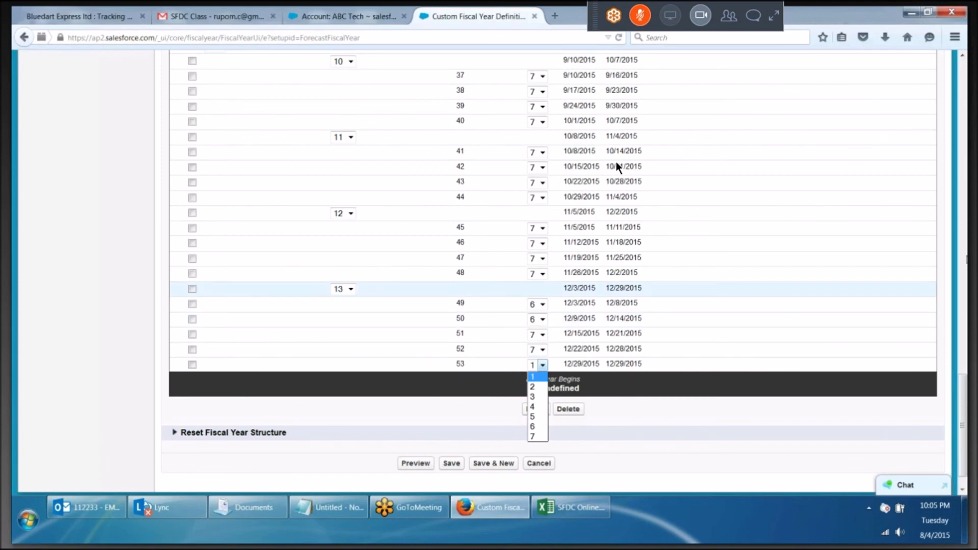
left_click(964, 406)
left_click_drag(964, 406, 964, 374)
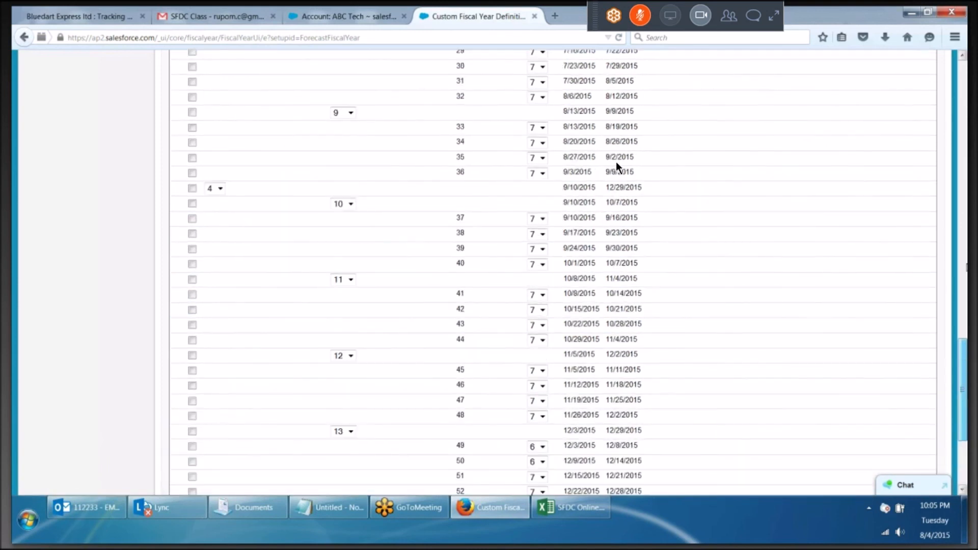
scroll(617, 166, "up", 12)
scroll(510, 255, "up", 6)
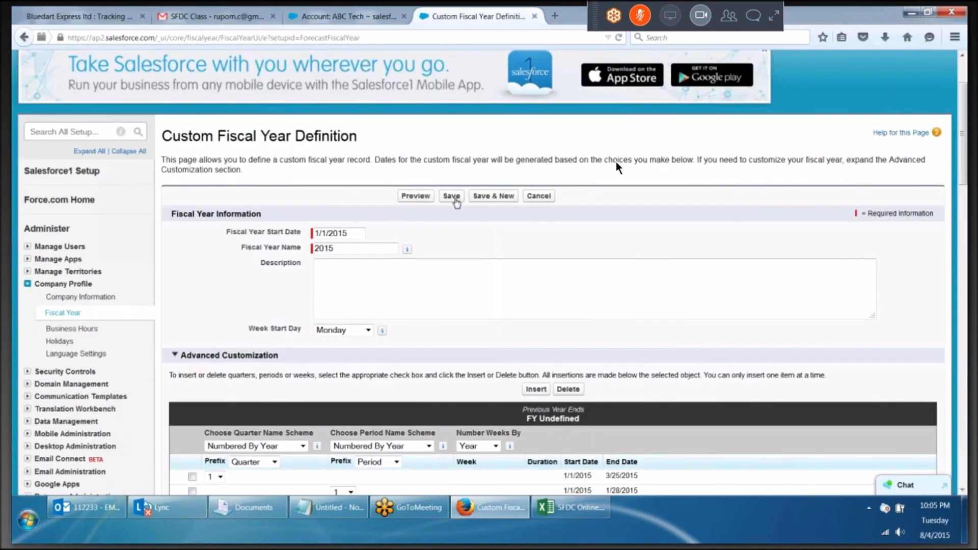
left_click(452, 196)
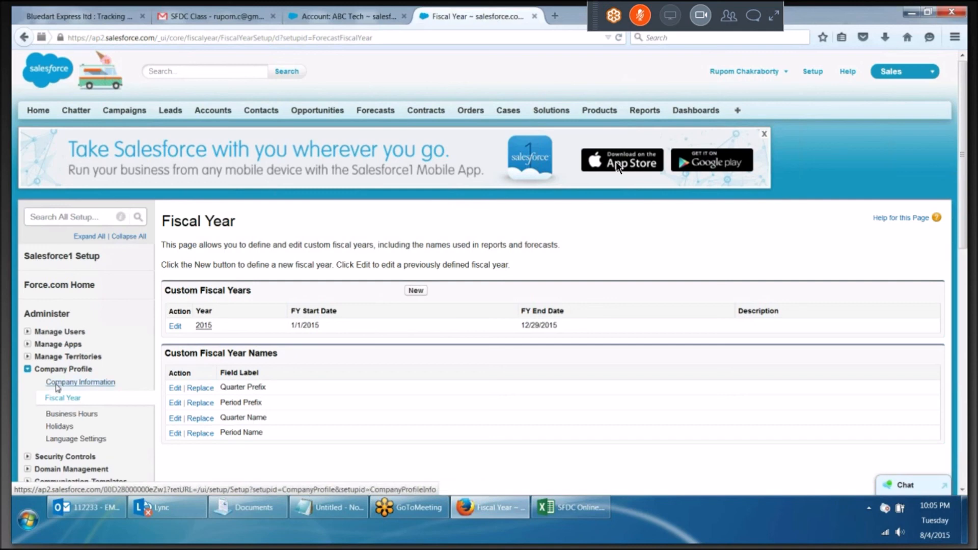
left_click(27, 370)
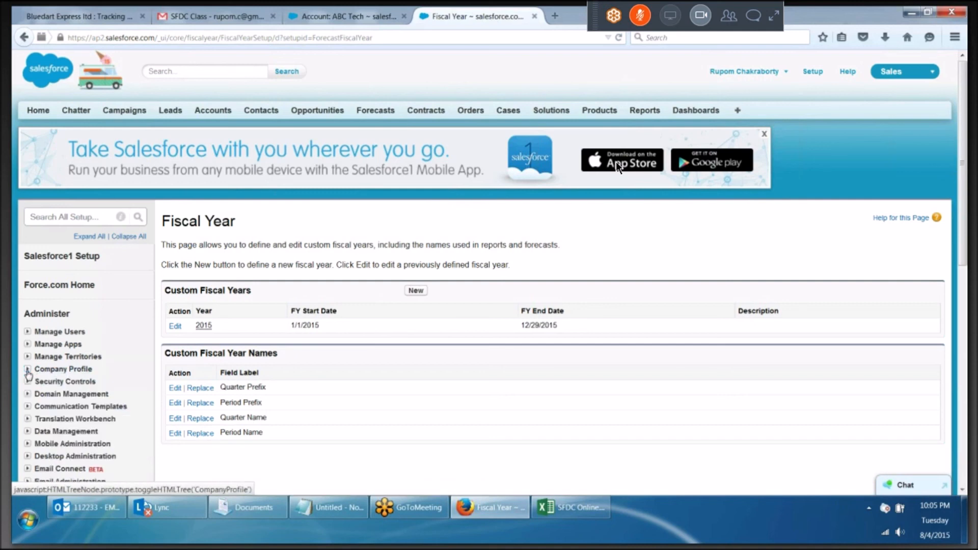
left_click(28, 369)
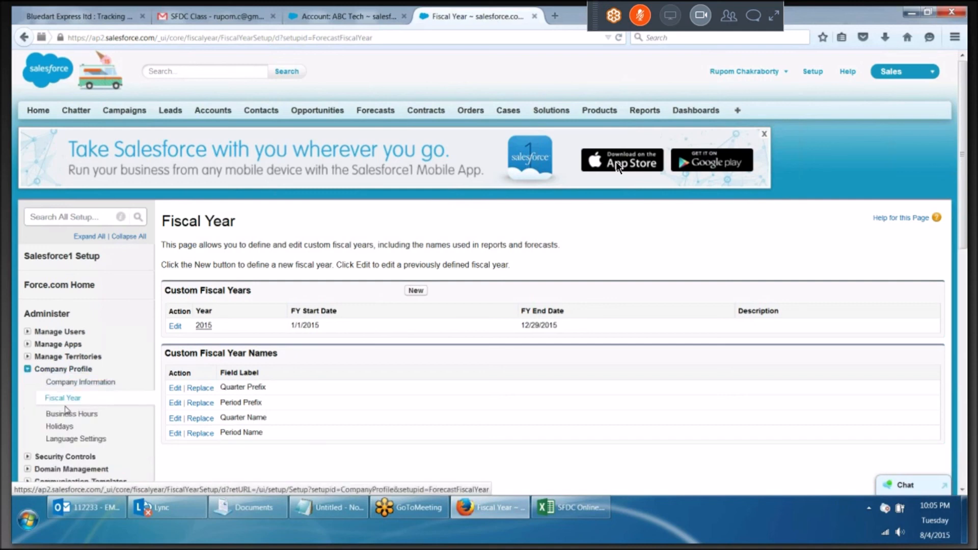
scroll(66, 410, "down", 5)
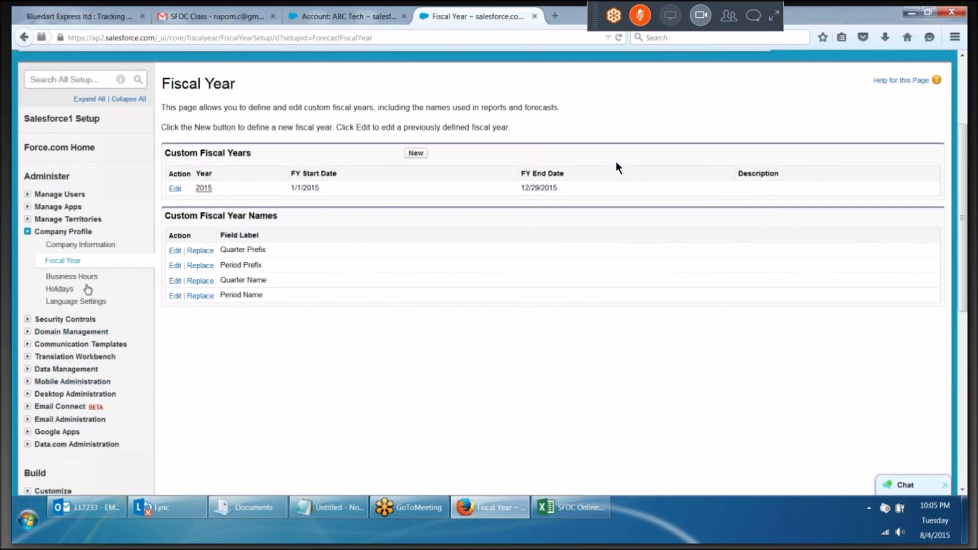